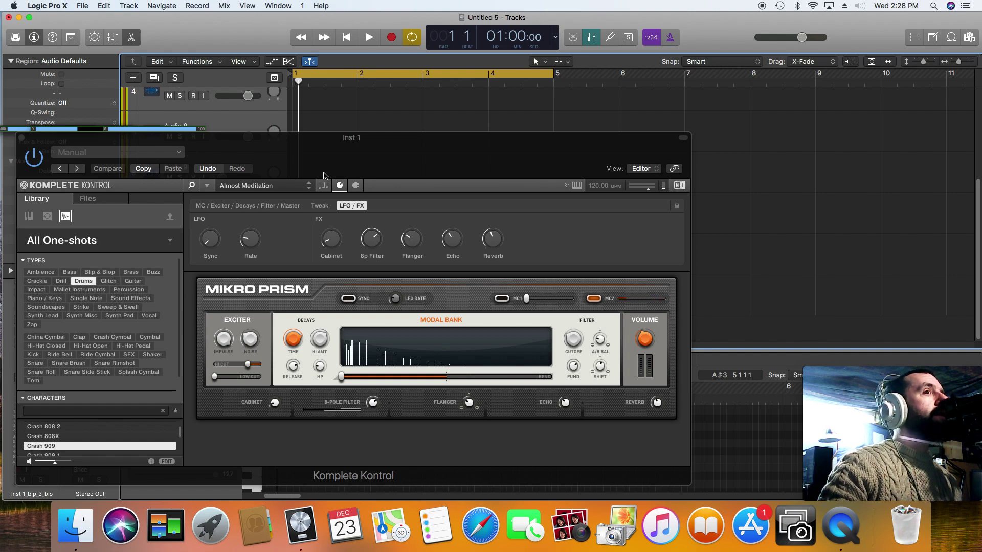
Step: Unmute the Inst 1 track and select it, moving the Komplete Kontrol plug-in window clear of the track headers
{"action": "left_click_drag", "start_coordinate": [318, 173], "coordinate": [320, 360]}
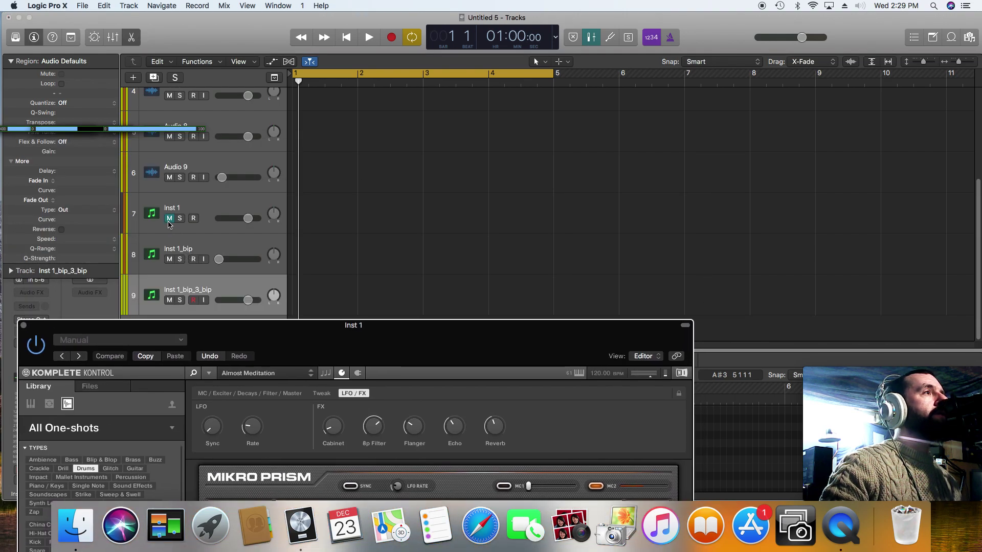
{"action": "left_click", "coordinate": [170, 219]}
{"action": "left_click_drag", "start_coordinate": [409, 348], "coordinate": [583, 136]}
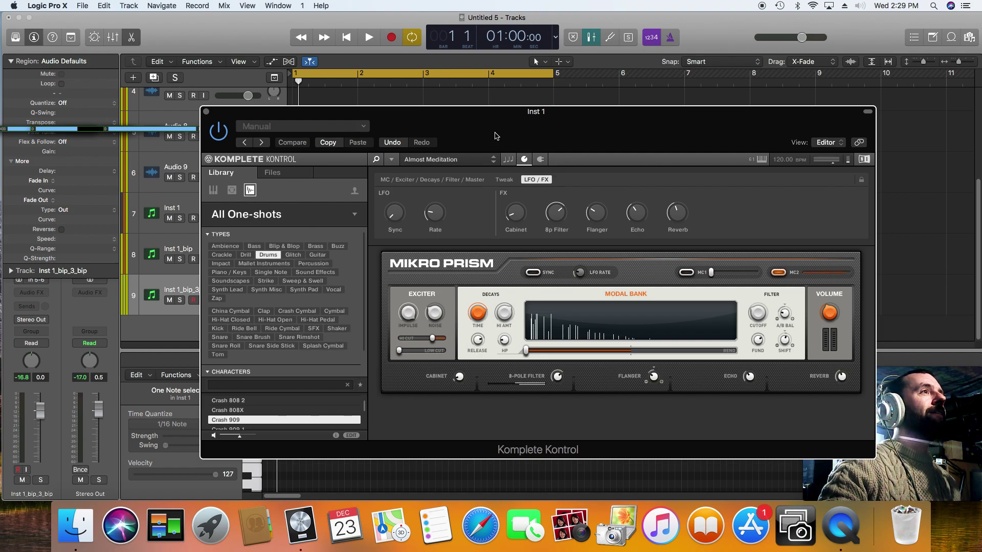
{"action": "left_click_drag", "start_coordinate": [475, 108], "coordinate": [290, 359]}
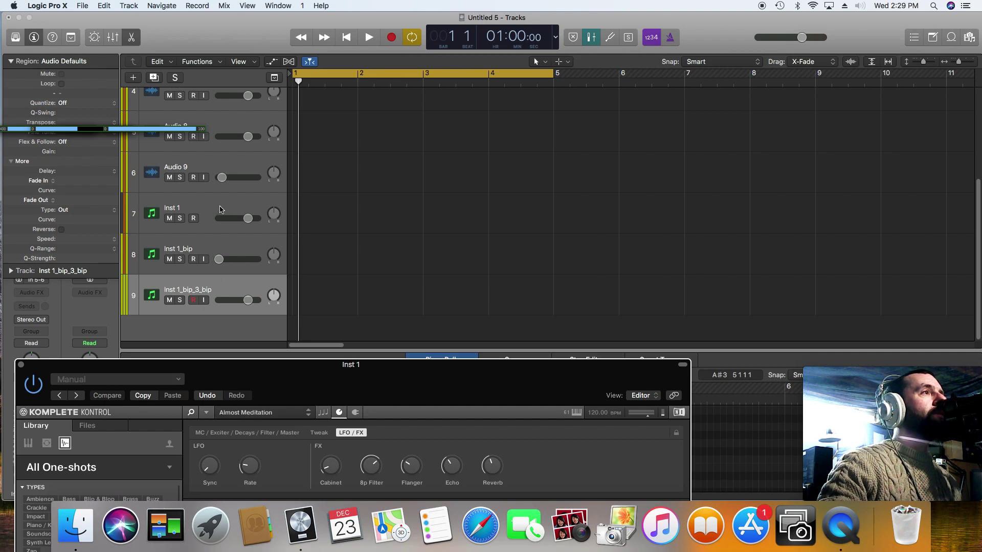
{"action": "left_click", "coordinate": [220, 210]}
{"action": "left_click_drag", "start_coordinate": [288, 379], "coordinate": [459, 32]}
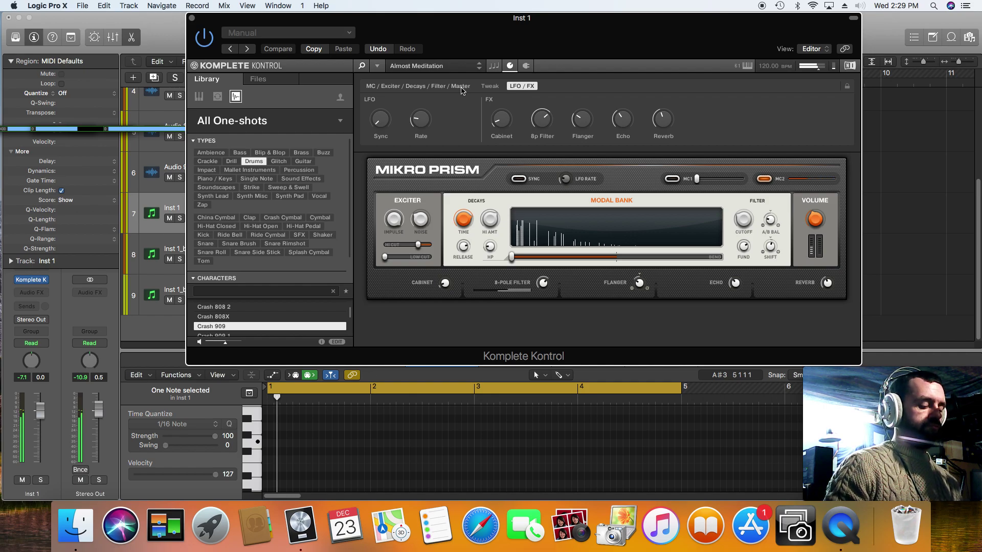
Step: Record one sustained note across bars 1 to 5 on the Inst 1 track and hide the plug-in window
{"action": "left_click_drag", "start_coordinate": [515, 42], "coordinate": [140, 362]}
{"action": "left_click", "coordinate": [346, 37]}
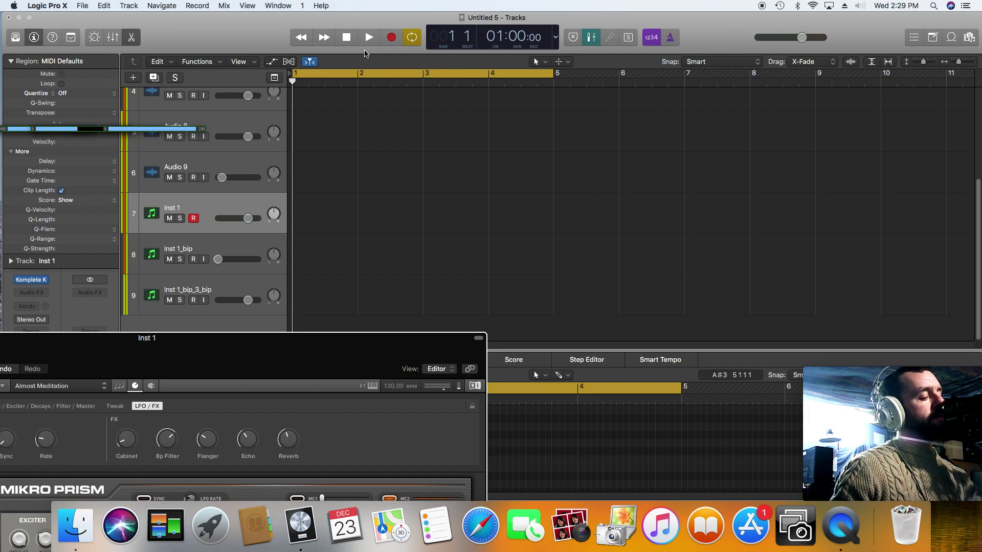
{"action": "key", "text": "r"}
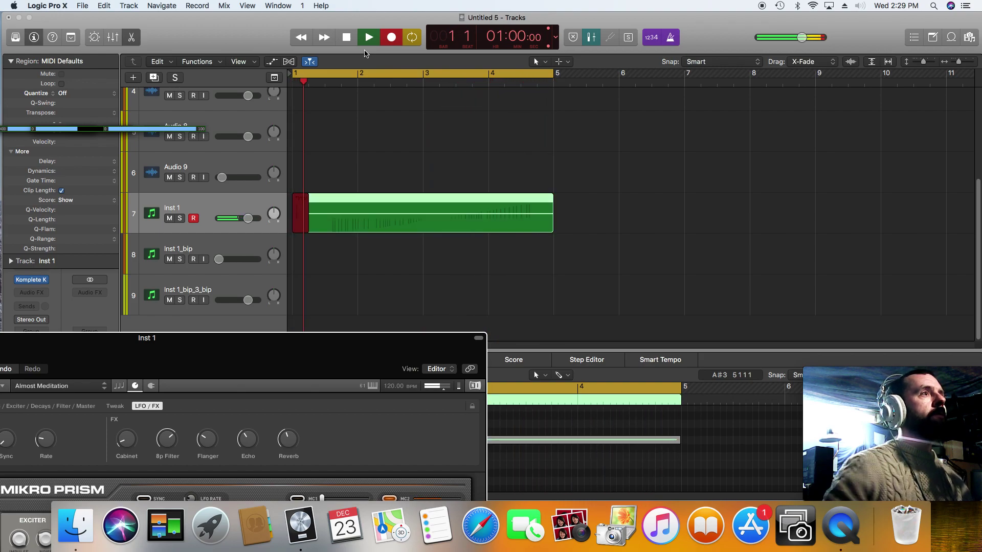
{"action": "key", "text": "space"}
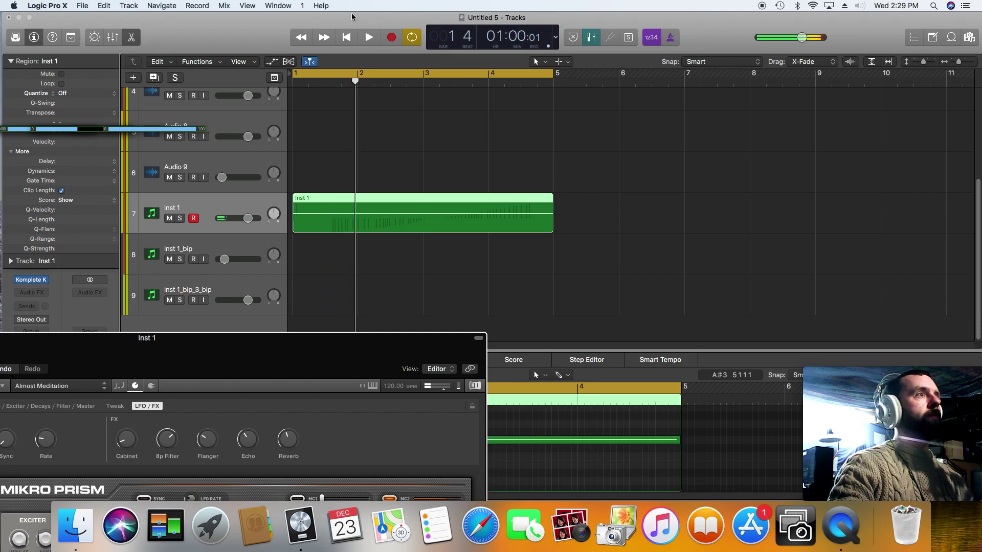
{"action": "key", "text": "v"}
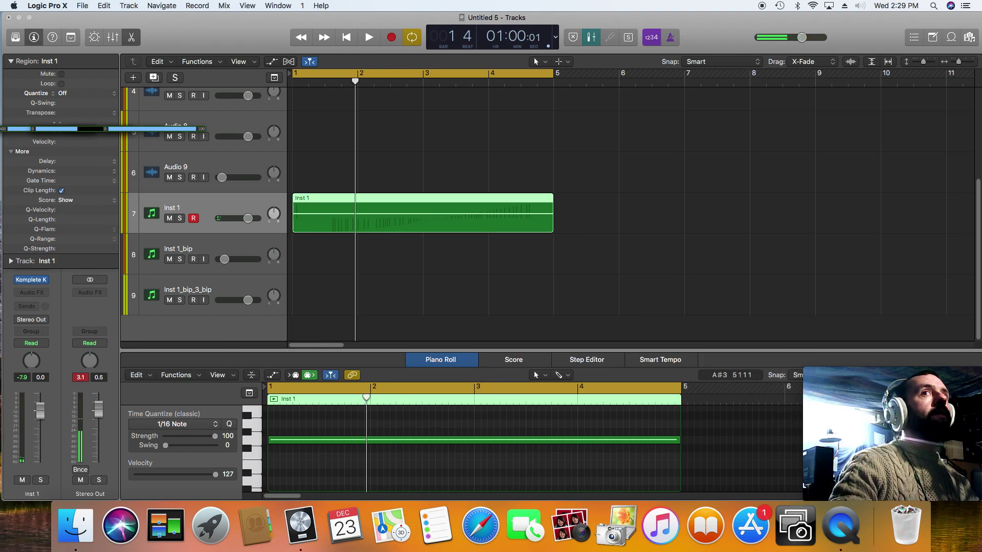
Step: Quantize the recorded Inst 1 note to 1/16 Note and play the region from the start
{"action": "left_click", "coordinate": [287, 441]}
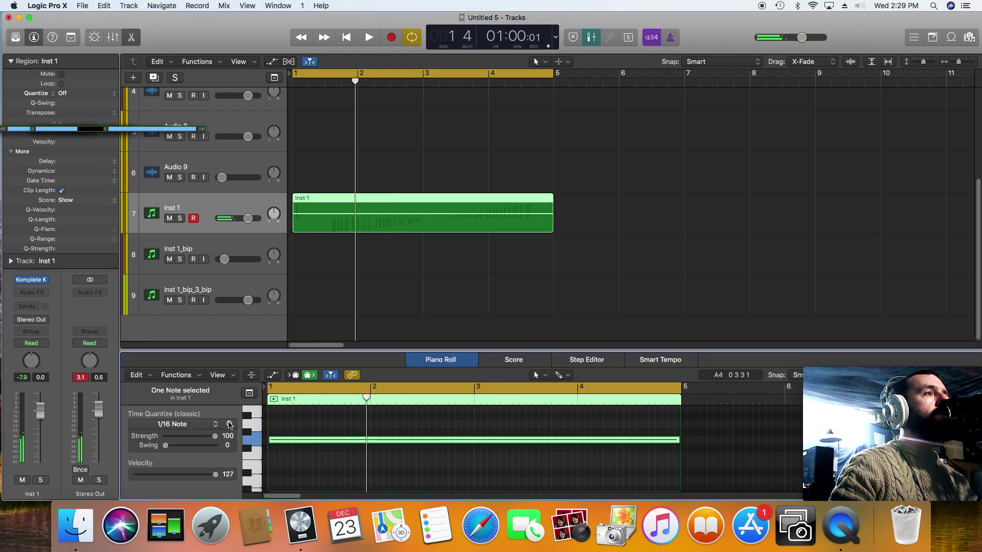
{"action": "left_click", "coordinate": [229, 424]}
{"action": "left_click", "coordinate": [348, 37]}
{"action": "key", "text": "space"}
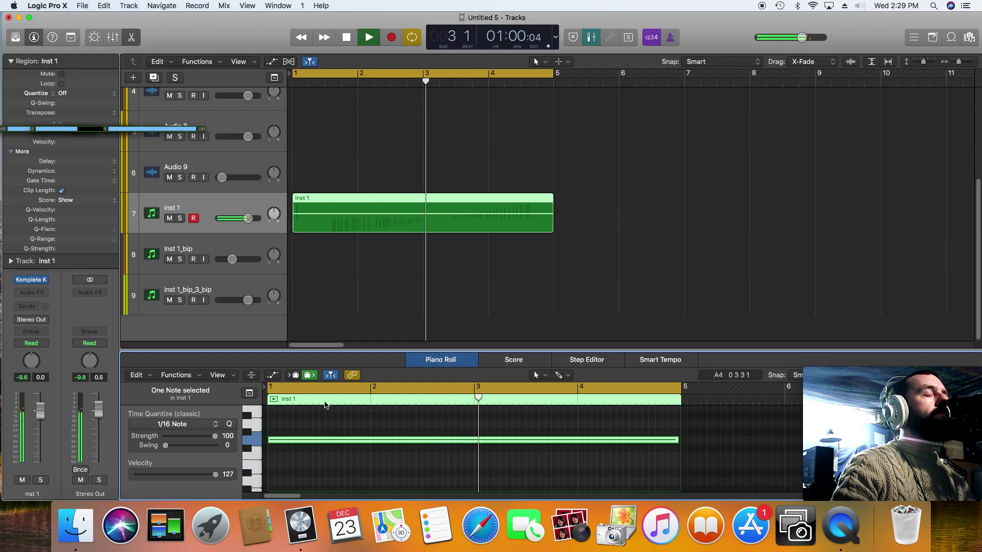
{"action": "key", "text": "space"}
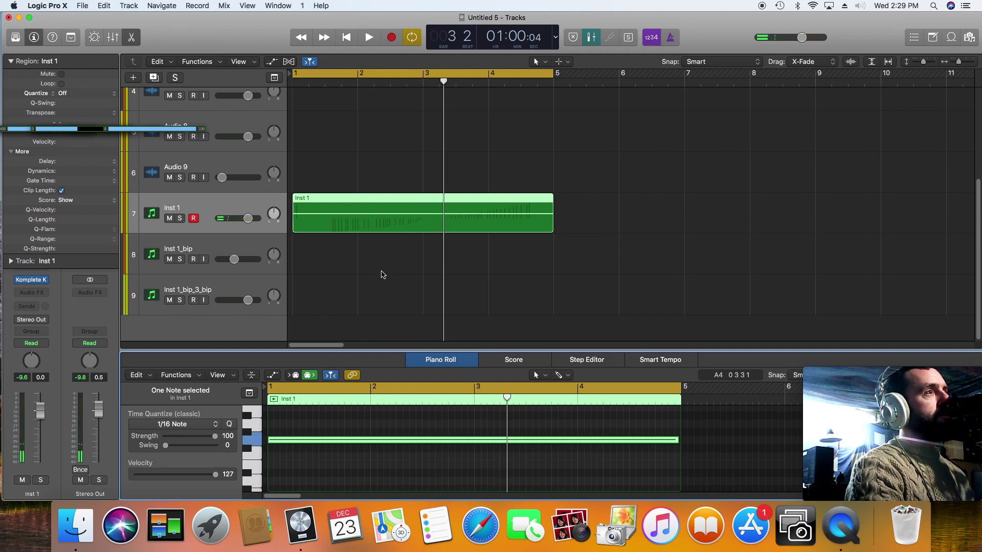
Step: Bounce the Inst 1 region in place to a new audio track and mute the original Inst 1 track
{"action": "key", "text": "ctrl+b"}
{"action": "key", "text": "Escape"}
{"action": "key", "text": "c"}
{"action": "key", "text": "comma"}
{"action": "key", "text": "comma"}
{"action": "key", "text": "ctrl+b"}
{"action": "key", "text": "Return"}
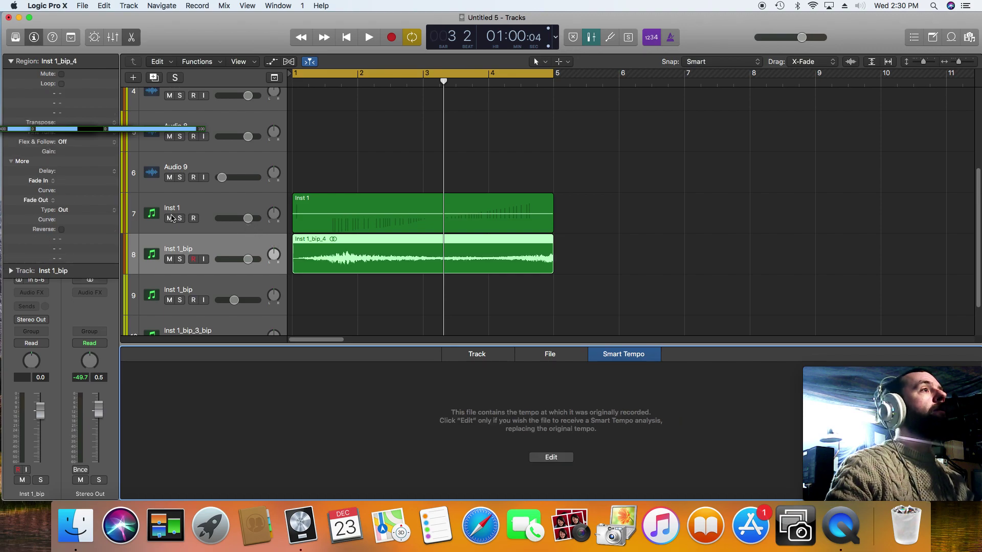
{"action": "left_click", "coordinate": [170, 219]}
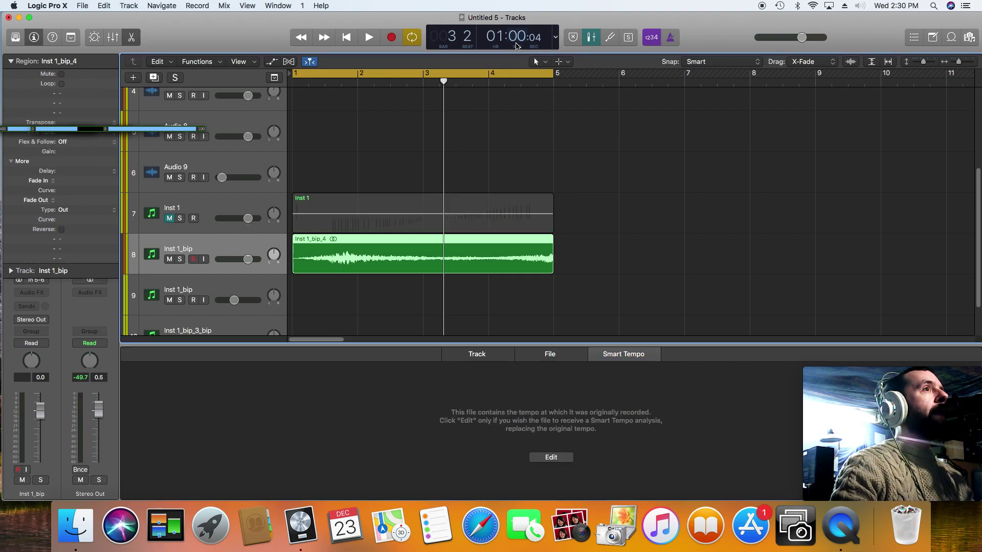
Step: With cycle mode off, set the bounced region's Flex & Follow to On and stretch its end to bar 9
{"action": "left_click", "coordinate": [412, 39]}
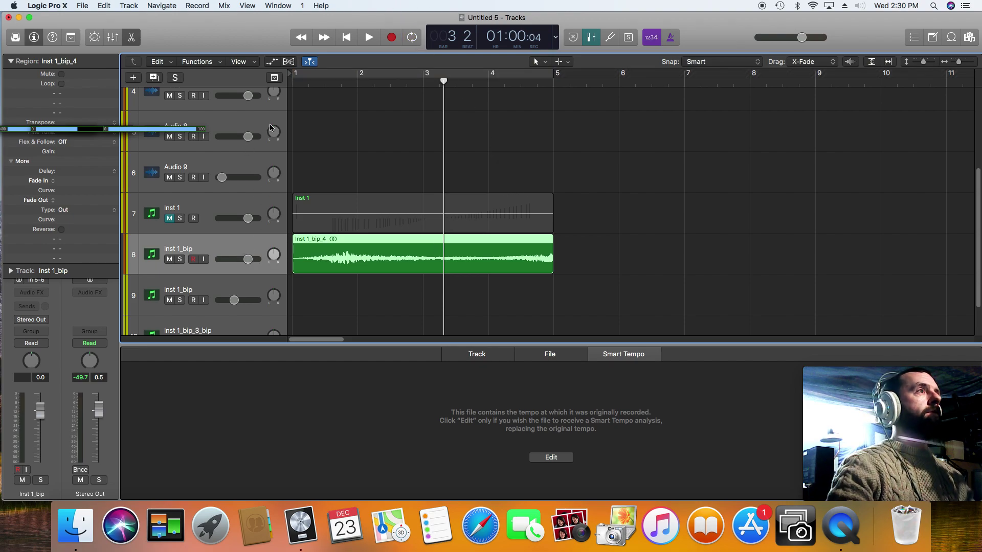
{"action": "left_click", "coordinate": [77, 145]}
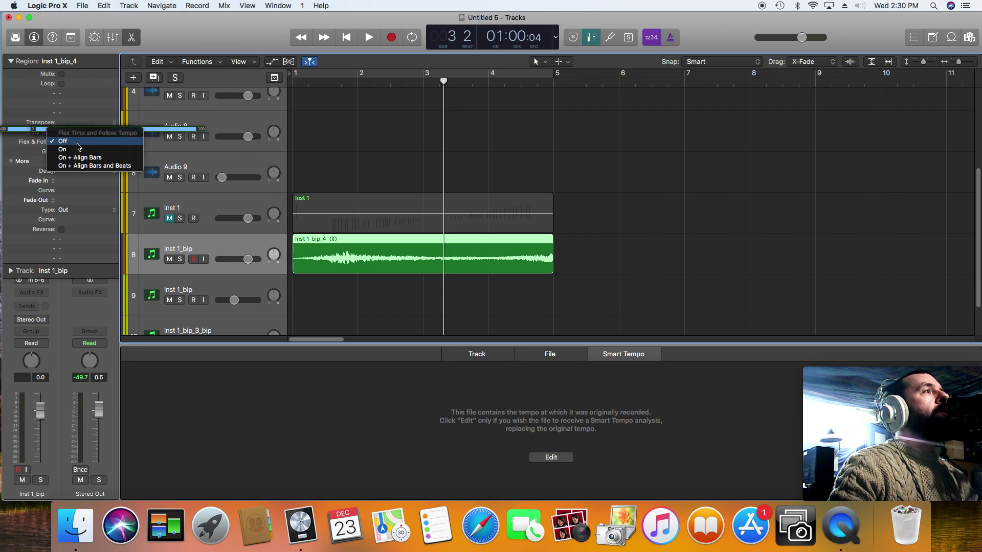
{"action": "left_click", "coordinate": [73, 144]}
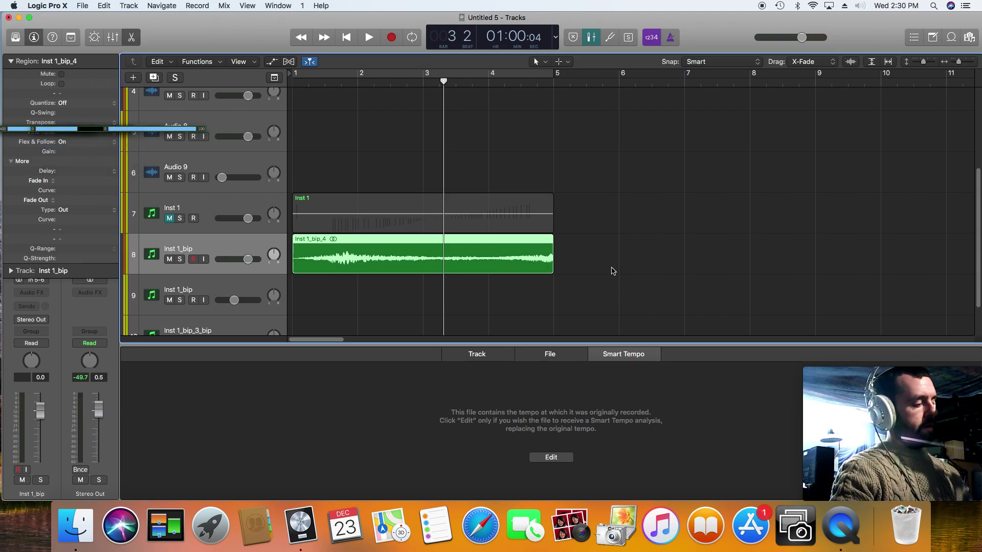
{"action": "left_click_drag", "start_coordinate": [553, 263], "coordinate": [810, 259]}
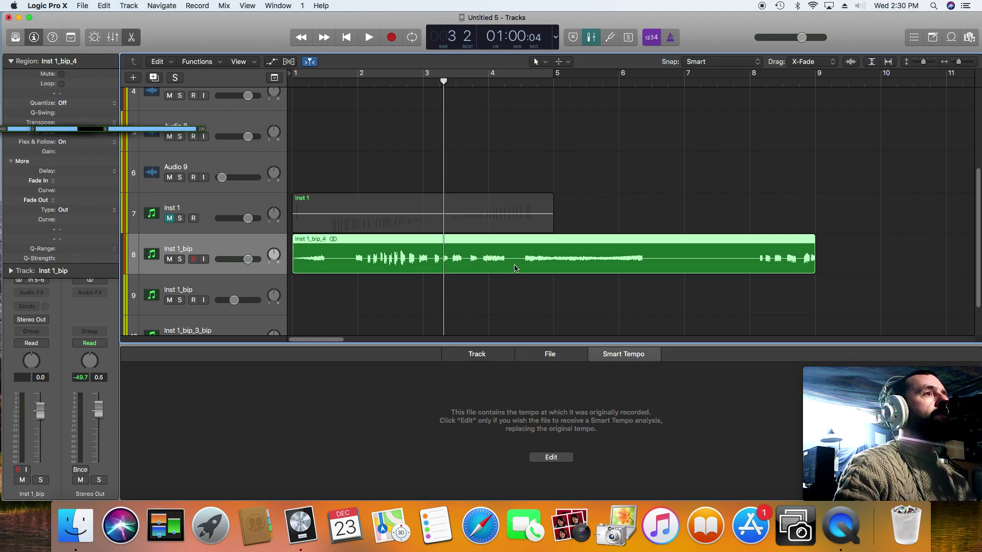
Step: Play the stretched region from the start of the project to check its sound
{"action": "left_click", "coordinate": [345, 42]}
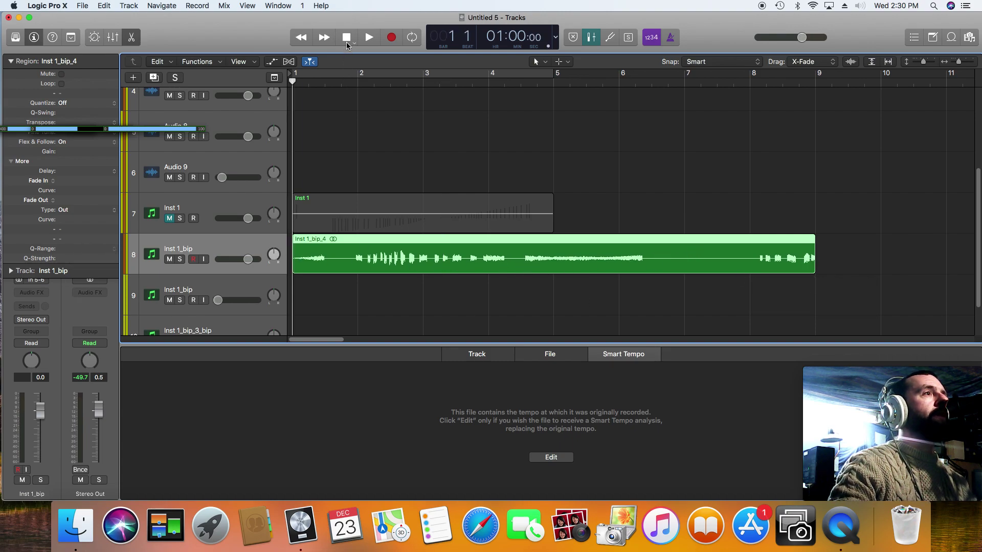
{"action": "key", "text": "space"}
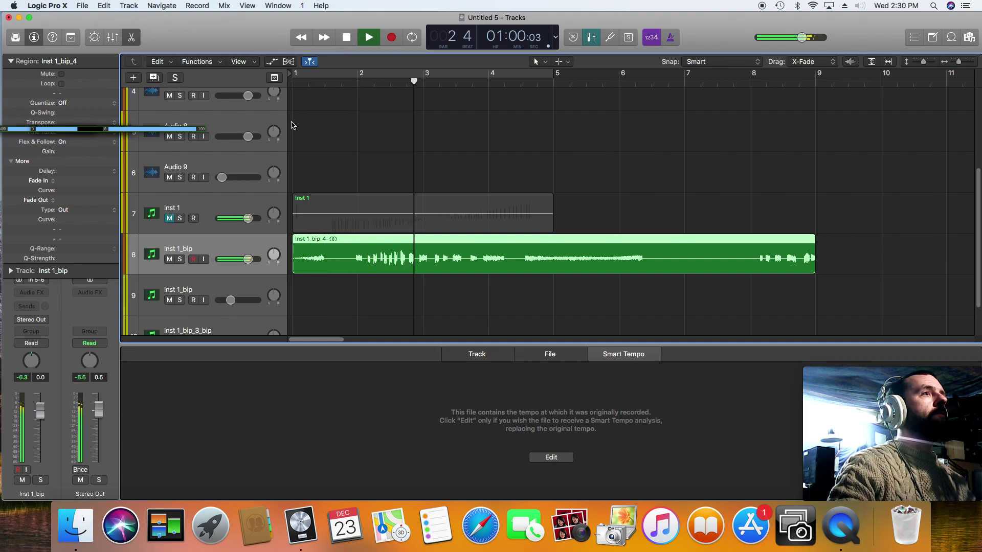
{"action": "left_click", "coordinate": [346, 45]}
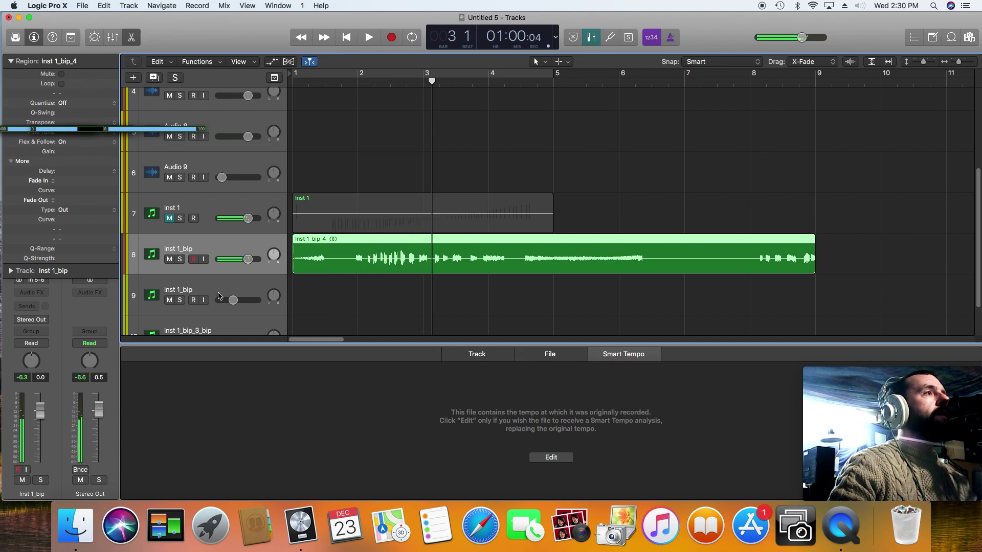
Step: Show Flex editing and set the Inst 1_bip track's flex mode to Flex Time - Polyphonic
{"action": "left_click", "coordinate": [288, 62]}
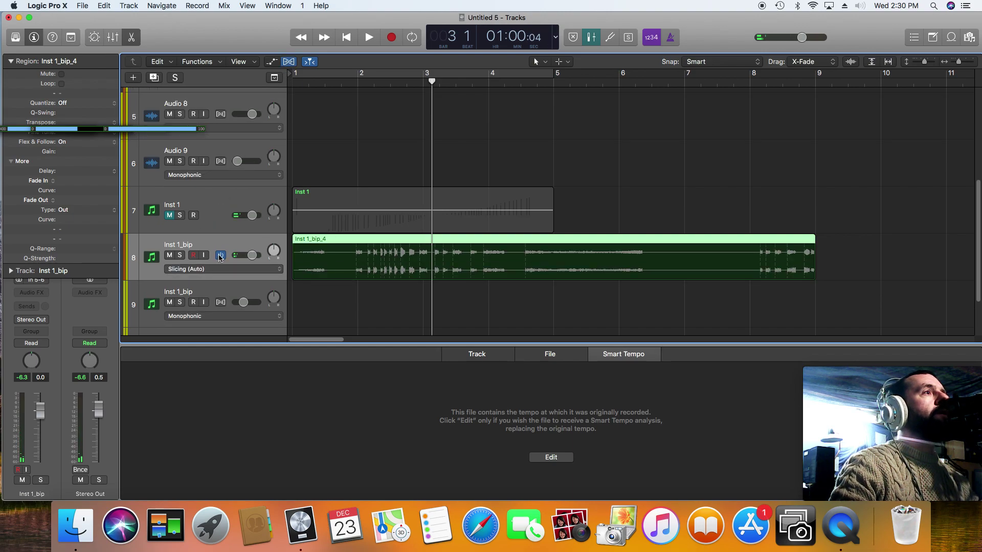
{"action": "left_click", "coordinate": [215, 270]}
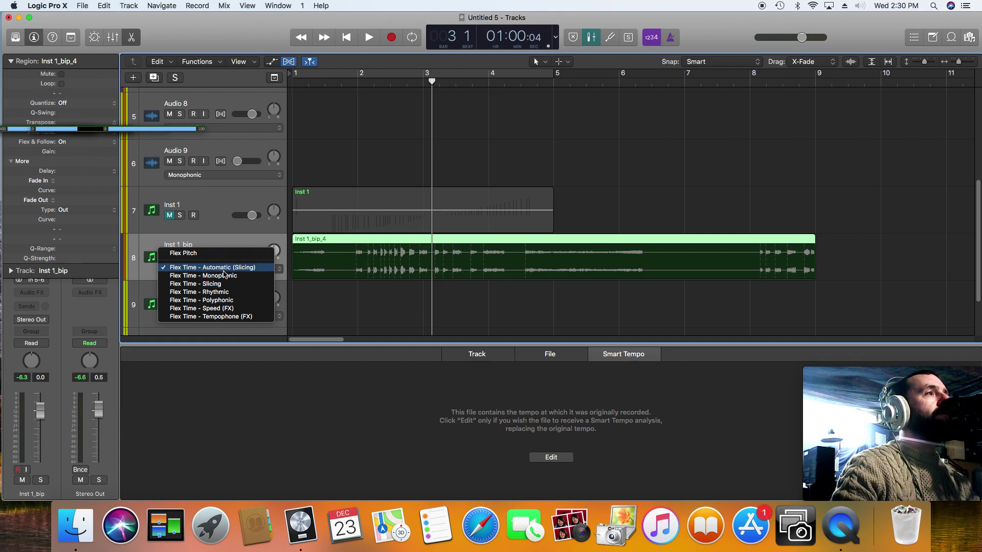
{"action": "left_click", "coordinate": [258, 303]}
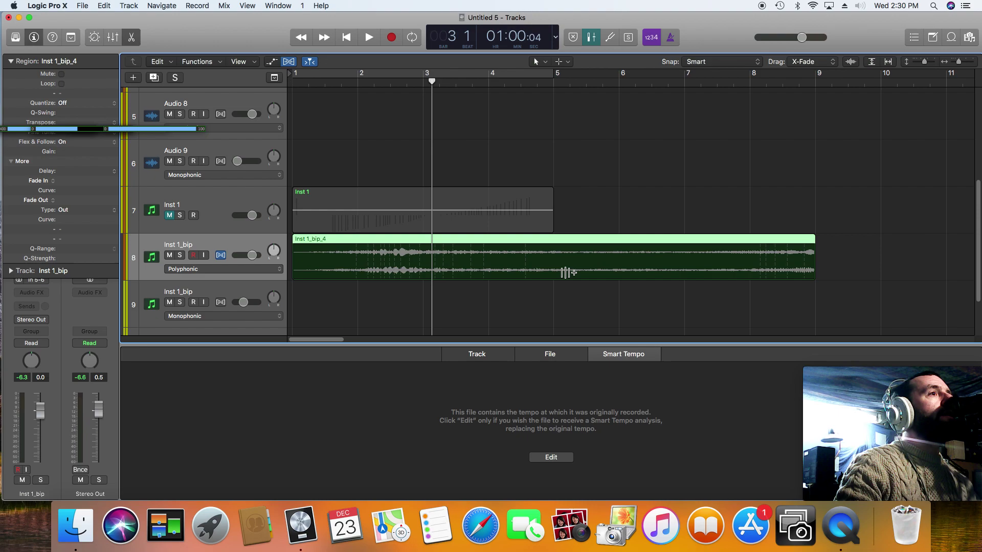
Step: Play the region from bar 1 to hear the stretch in Polyphonic mode
{"action": "left_click", "coordinate": [351, 39]}
{"action": "key", "text": "space"}
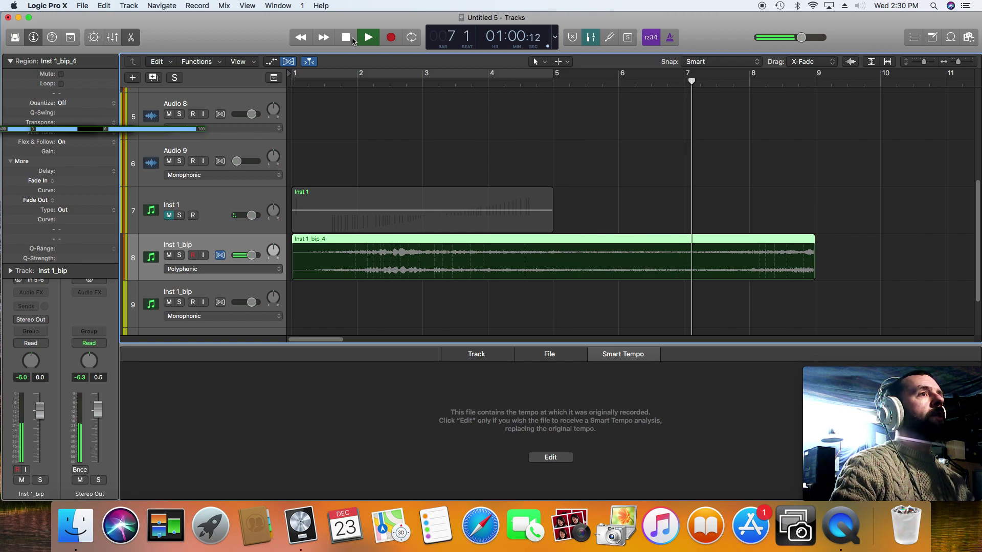
{"action": "left_click", "coordinate": [351, 39]}
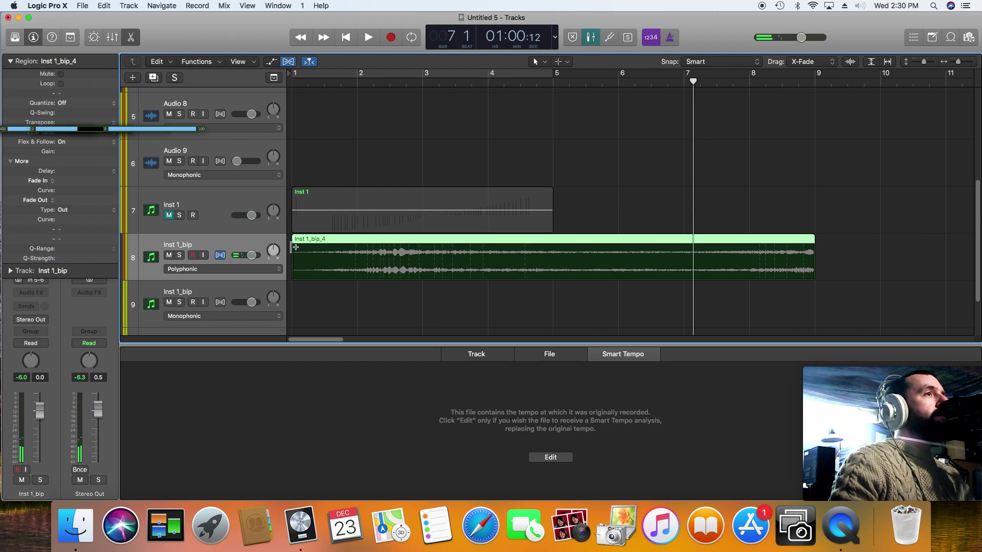
Step: Hide Flex editing and bounce the stretched audio in place twice, each time onto a new track
{"action": "left_click", "coordinate": [288, 61]}
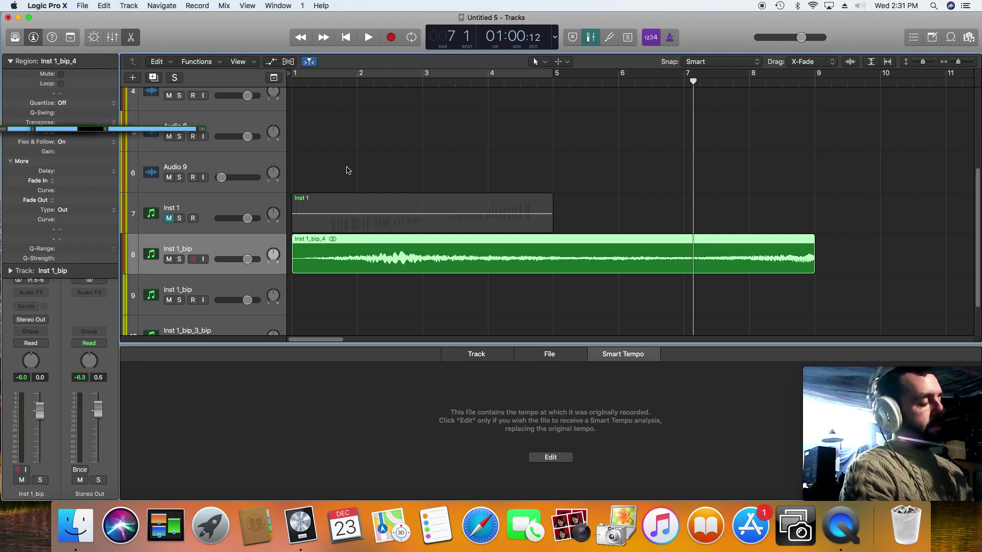
{"action": "key", "text": "ctrl+b"}
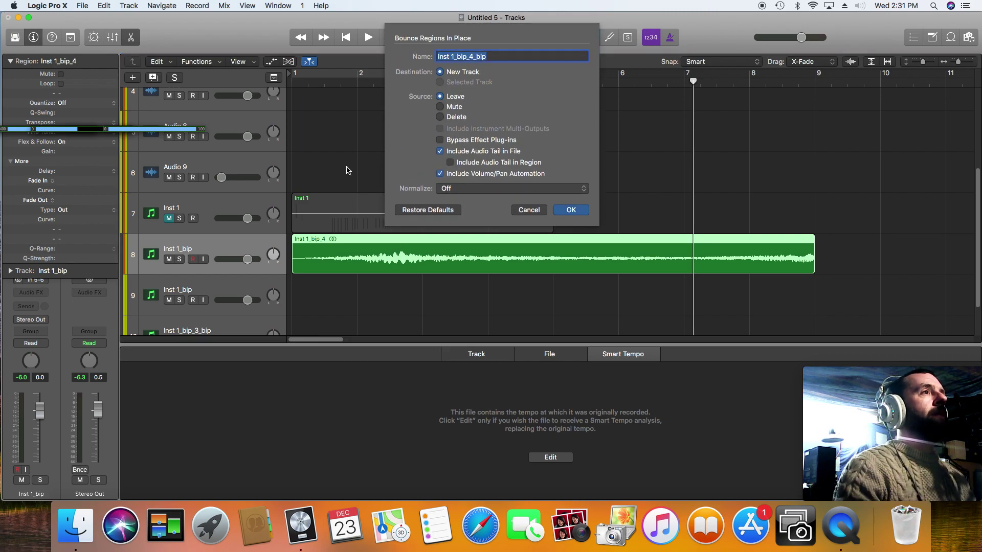
{"action": "key", "text": "Return"}
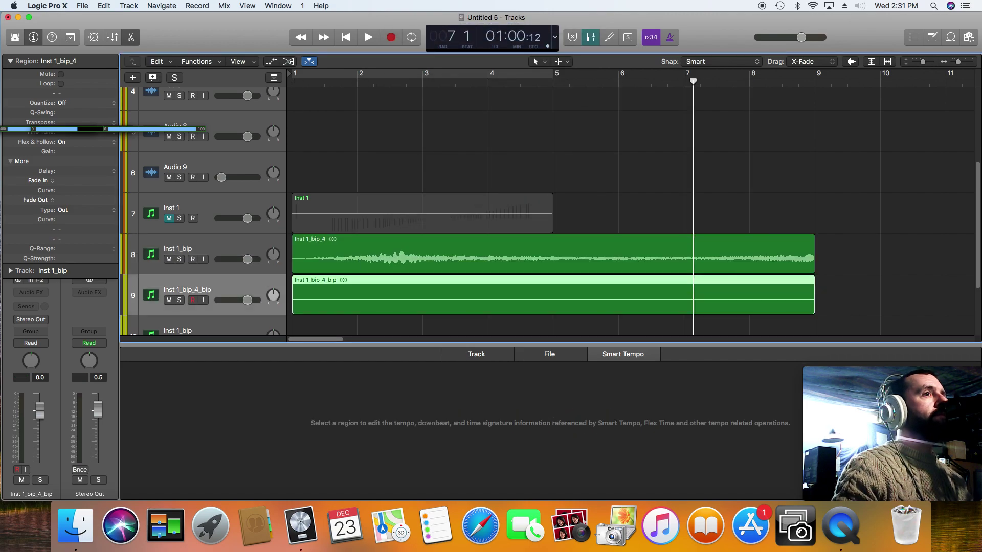
{"action": "key", "text": "ctrl+b"}
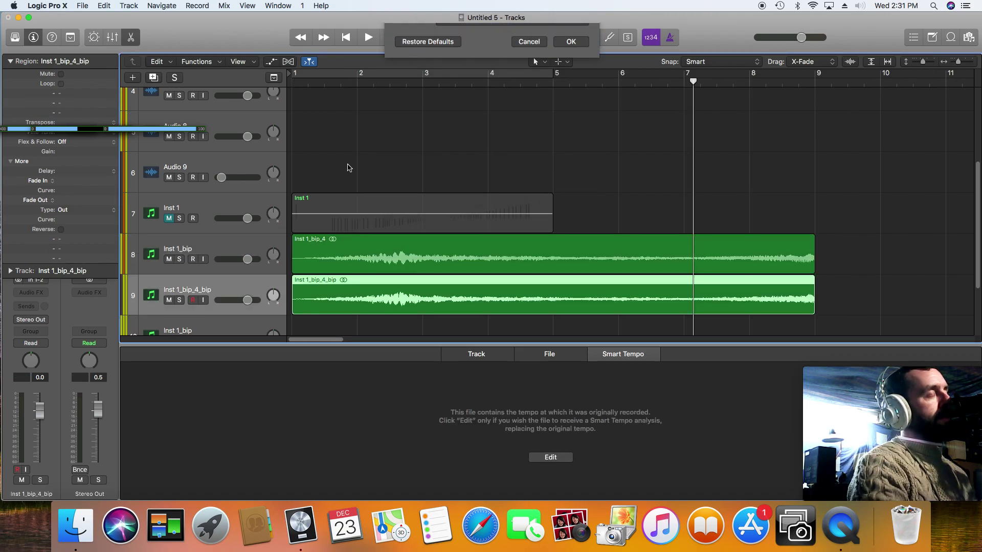
{"action": "key", "text": "Return"}
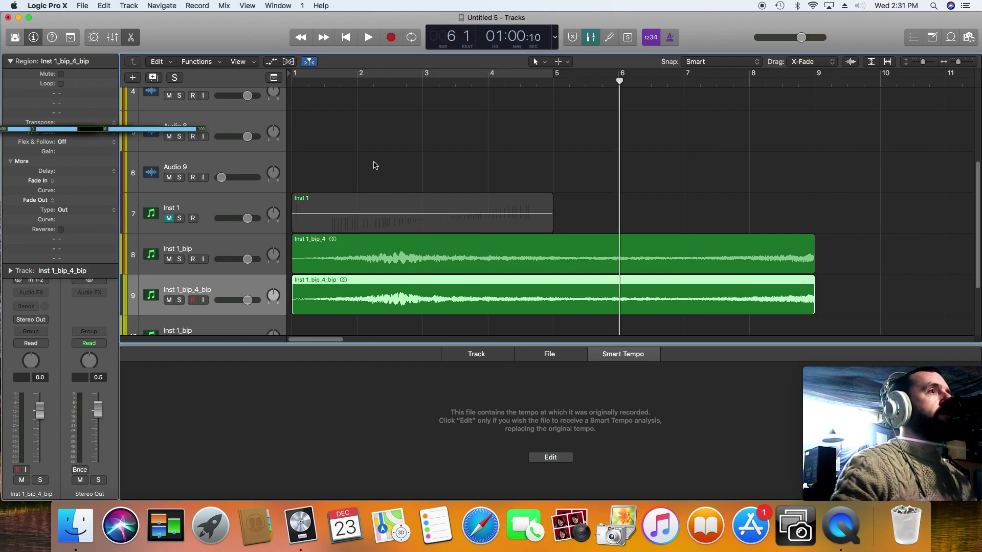
Step: Delete the Inst 1_bip_4 source region together with its track
{"action": "left_click", "coordinate": [398, 229]}
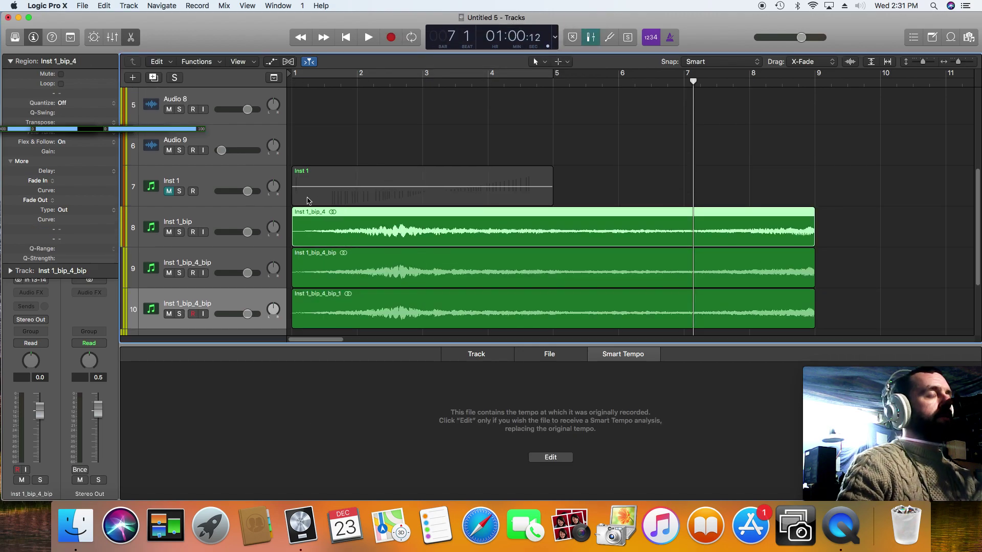
{"action": "key", "text": "BackSpace"}
{"action": "key", "text": "super+BackSpace"}
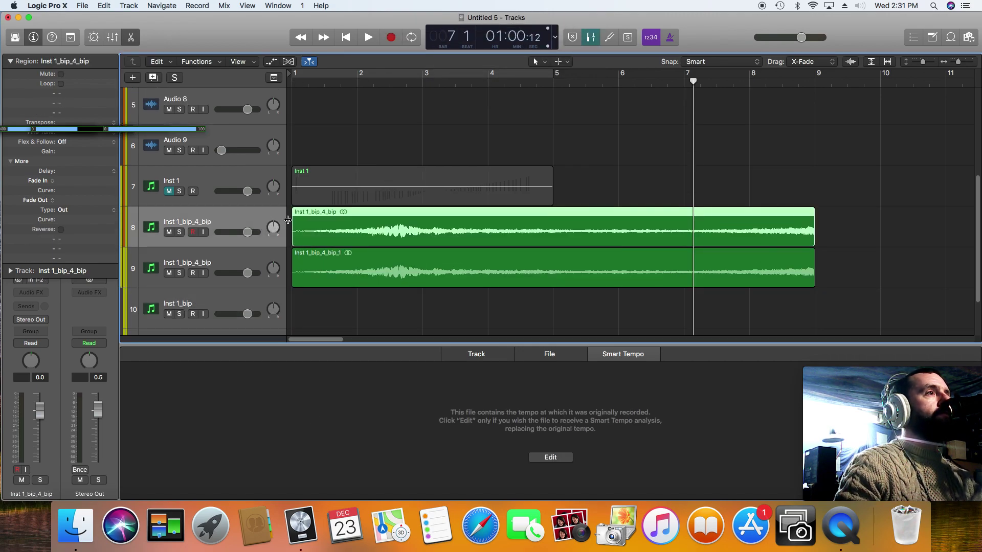
Step: Play the two bounced copies together from the beginning
{"action": "left_click", "coordinate": [345, 37]}
{"action": "left_click", "coordinate": [368, 37]}
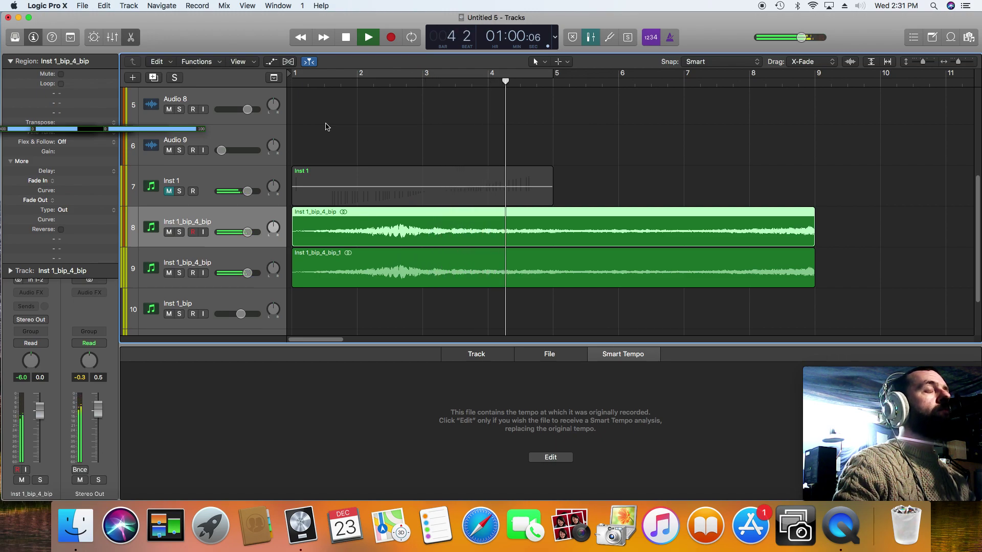
{"action": "key", "text": "space"}
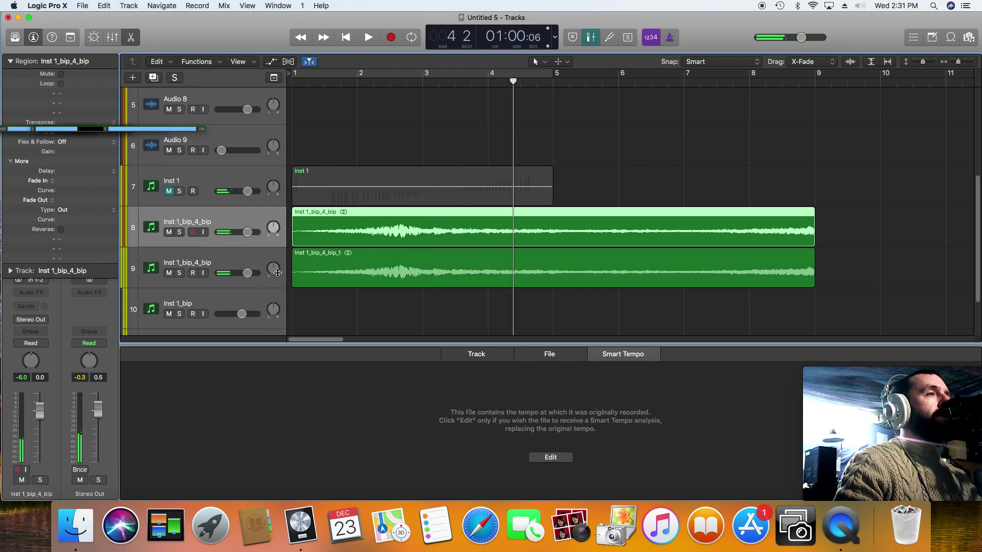
Step: Reverse the Inst 1_bip_4_bip_1 region on track 9
{"action": "left_click", "coordinate": [374, 267]}
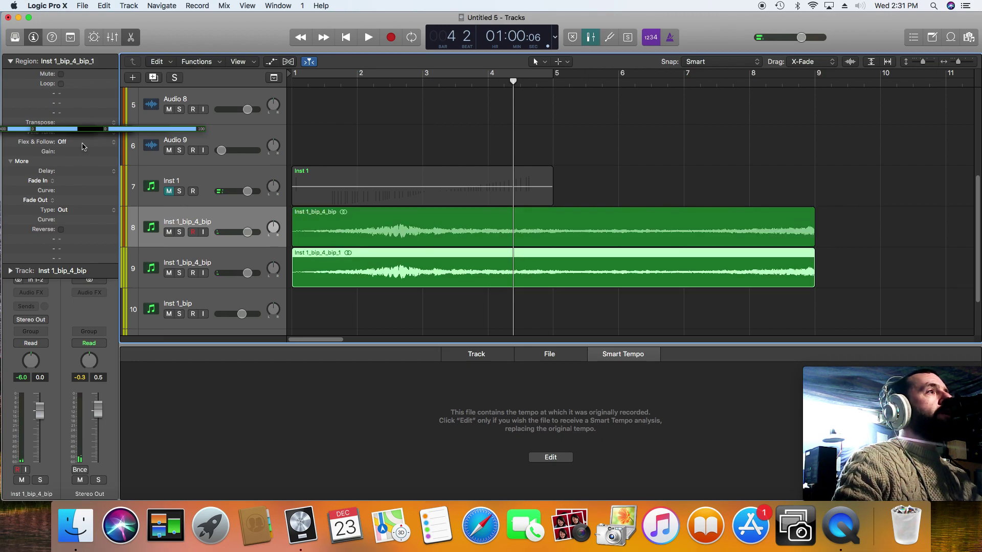
{"action": "left_click", "coordinate": [61, 230]}
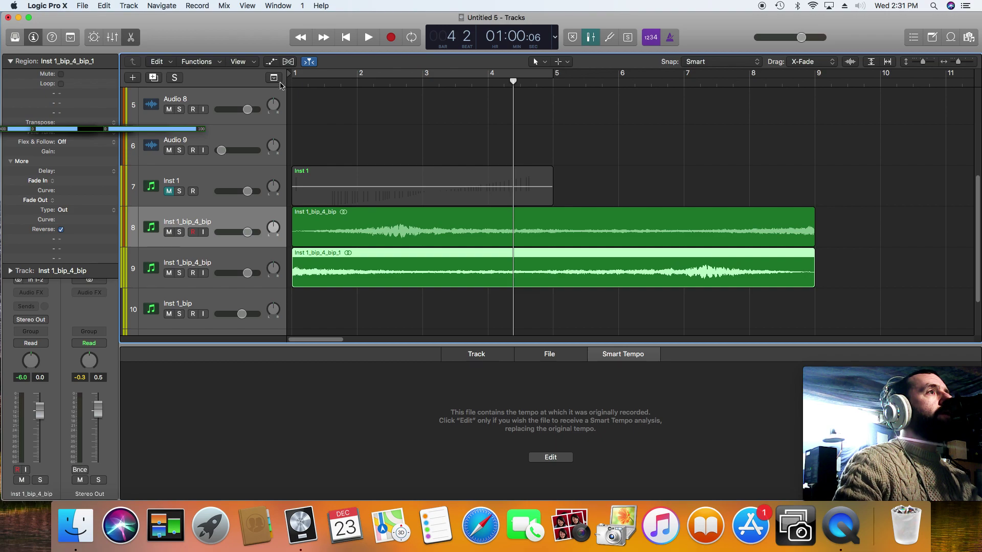
Step: Show track automation and delete the leftover Inst 1_bip and Inst 1_bip_3_bip tracks below the two bounced copies
{"action": "left_click", "coordinate": [271, 62]}
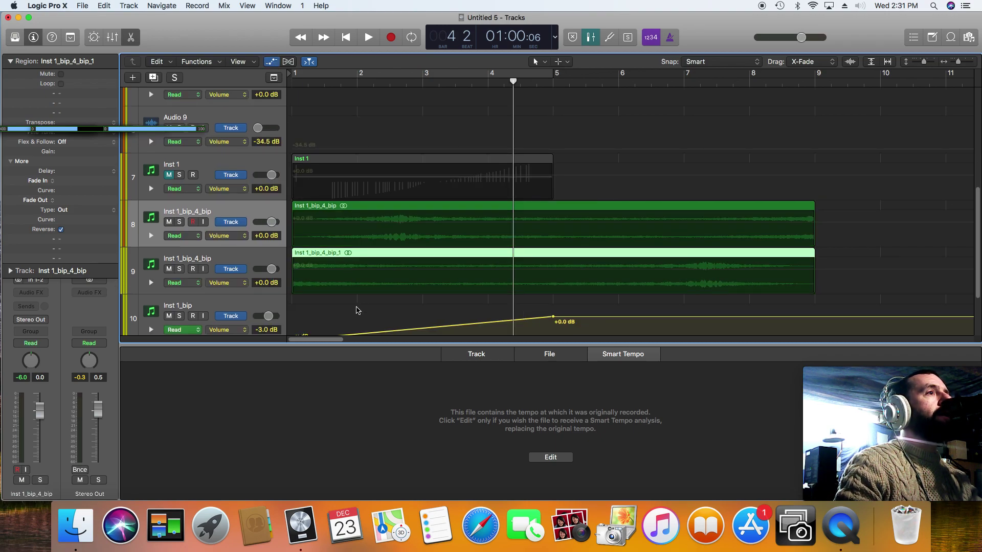
{"action": "scroll", "coordinate": [322, 243], "scroll_direction": "up", "scroll_amount": 1}
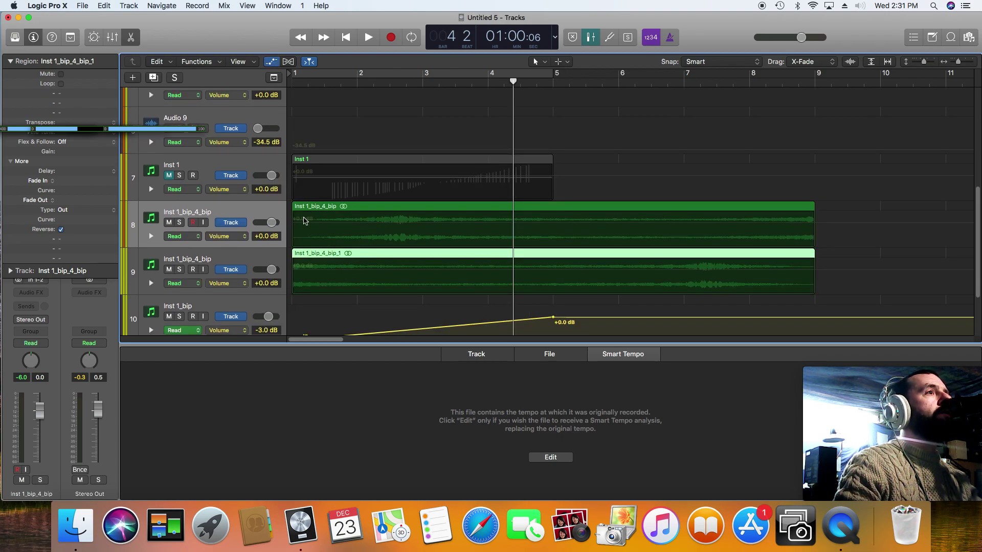
{"action": "scroll", "coordinate": [326, 308], "scroll_direction": "down", "scroll_amount": 2}
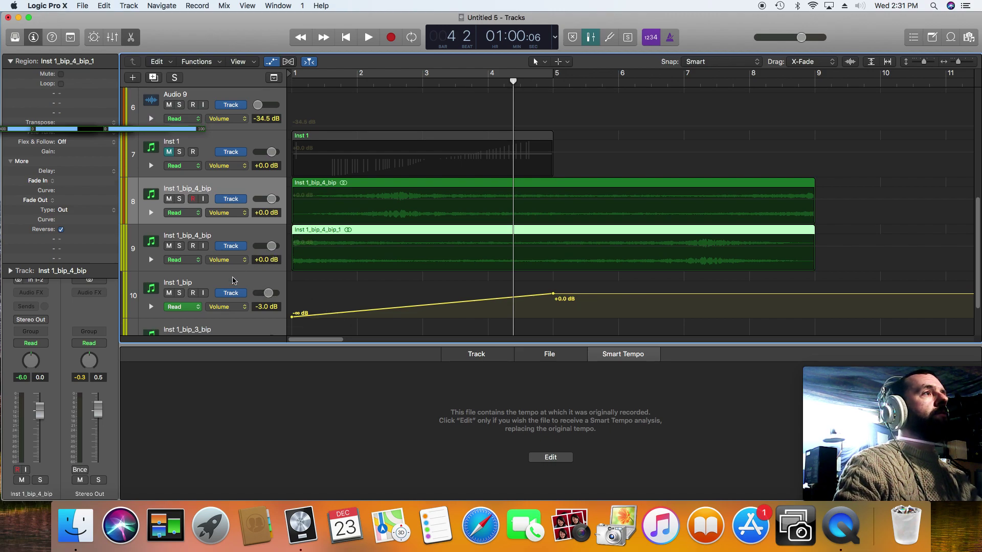
{"action": "left_click", "coordinate": [233, 280]}
{"action": "key", "text": "super+BackSpace"}
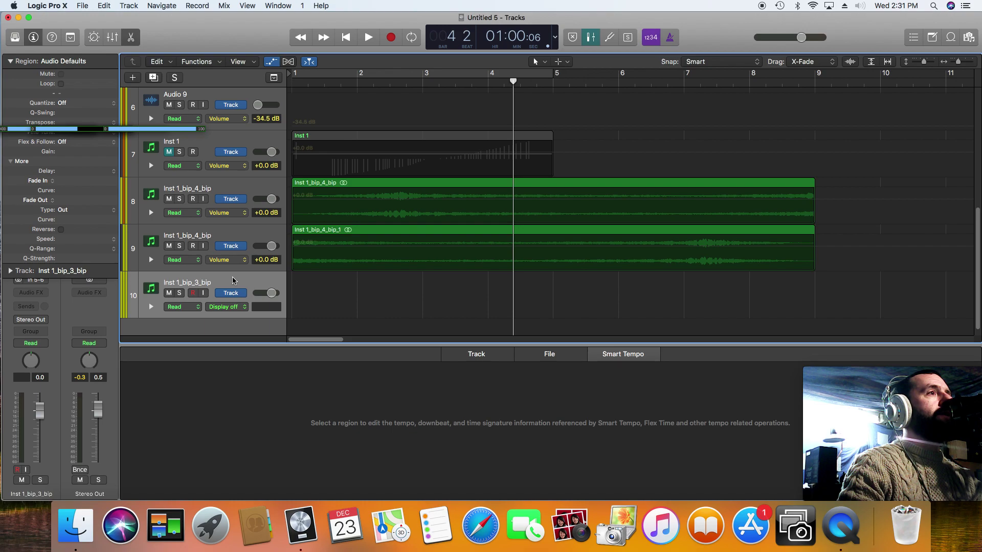
{"action": "key", "text": "super+BackSpace"}
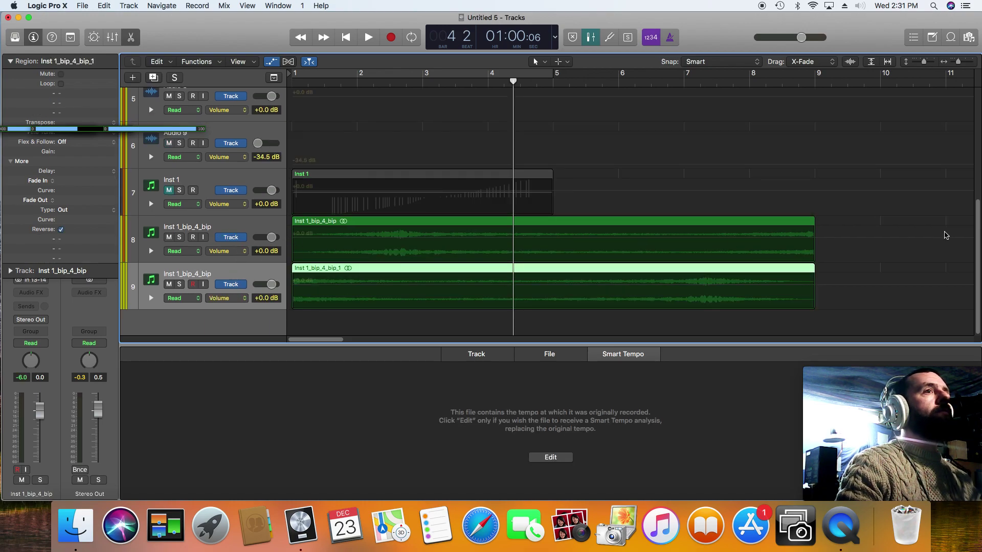
Step: Draw volume automation on both bounced tracks rising from -∞ dB at bar 1 to +0.0 dB at bar 9
{"action": "left_click", "coordinate": [816, 243]}
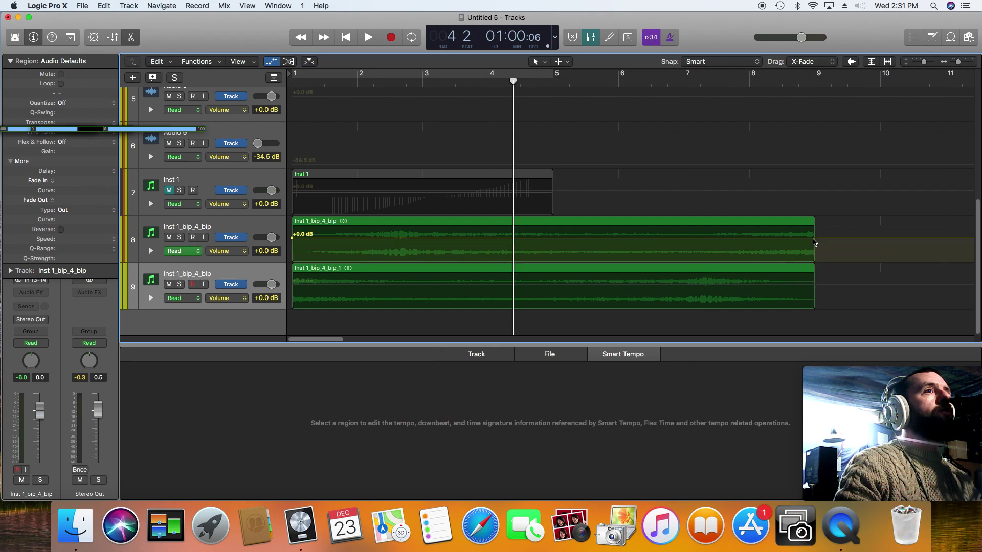
{"action": "left_click", "coordinate": [815, 289]}
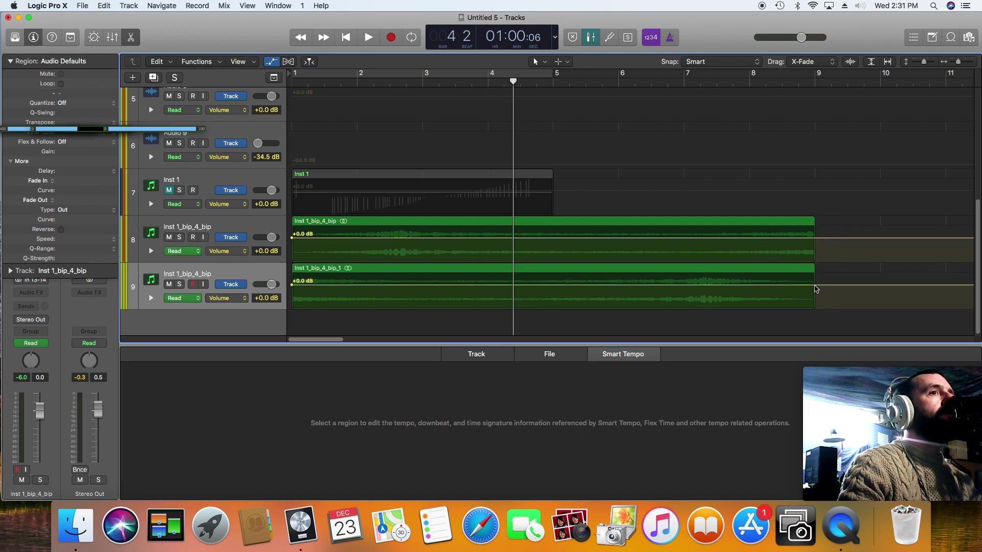
{"action": "left_click", "coordinate": [815, 286]}
{"action": "left_click", "coordinate": [814, 239]}
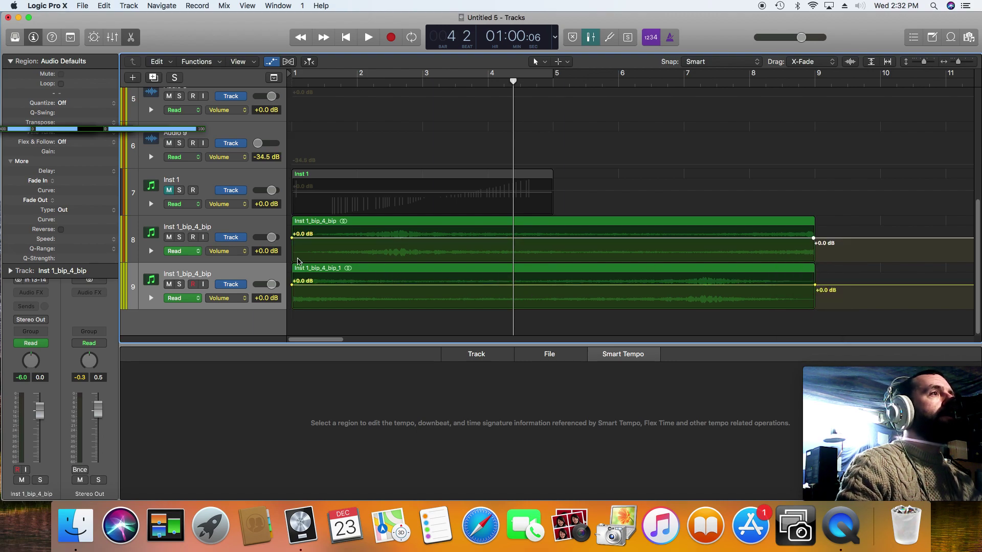
{"action": "left_click_drag", "start_coordinate": [293, 241], "coordinate": [293, 307]}
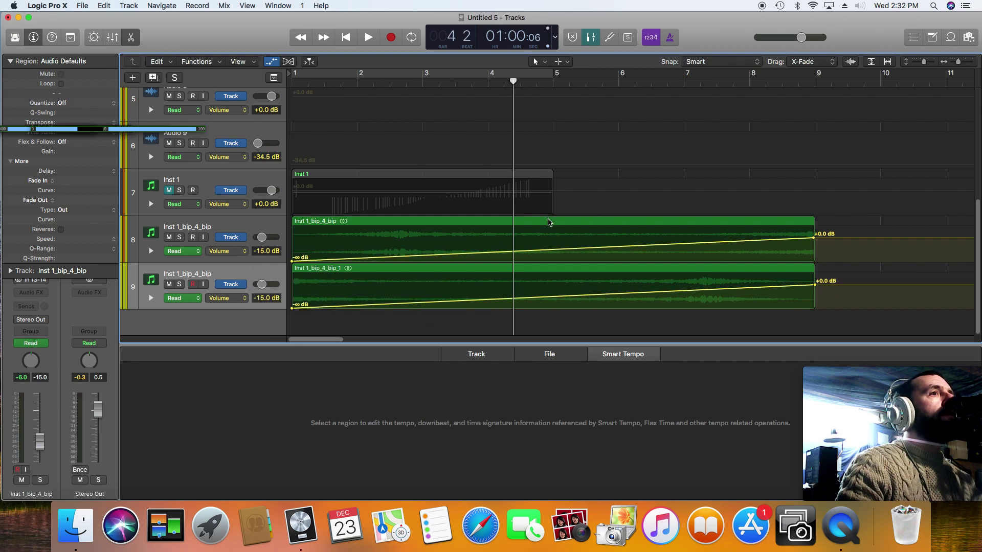
Step: Shape the fade-ins with points near bar 6 at about -1.0 dB (track 8) and -0.8 dB (track 9), plus -16.7 dB near bar 4.5 on track 9
{"action": "left_click", "coordinate": [614, 248]}
{"action": "left_click", "coordinate": [620, 295]}
{"action": "left_click_drag", "start_coordinate": [622, 298], "coordinate": [613, 239]}
{"action": "left_click", "coordinate": [523, 297]}
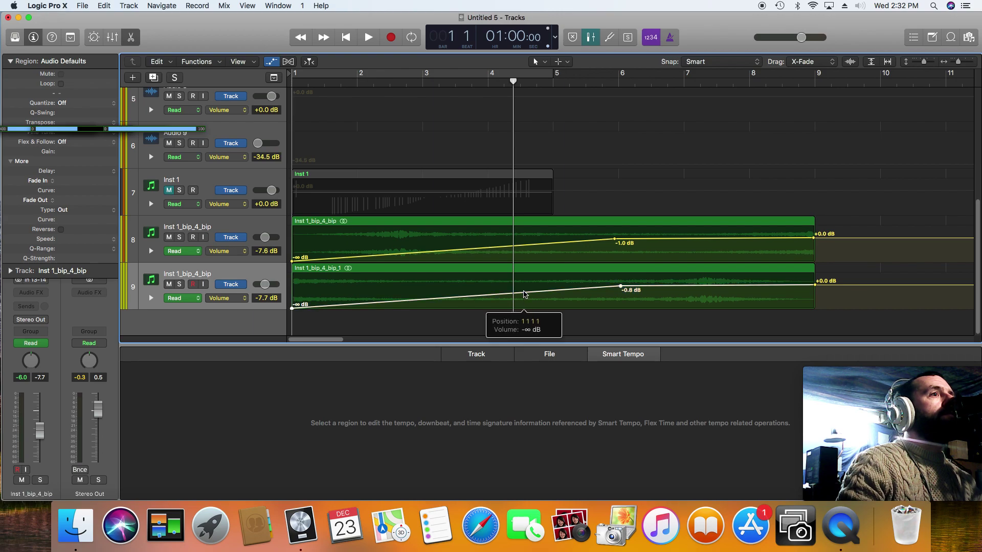
{"action": "left_click_drag", "start_coordinate": [523, 298], "coordinate": [524, 296]}
{"action": "left_click_drag", "start_coordinate": [523, 296], "coordinate": [523, 300]}
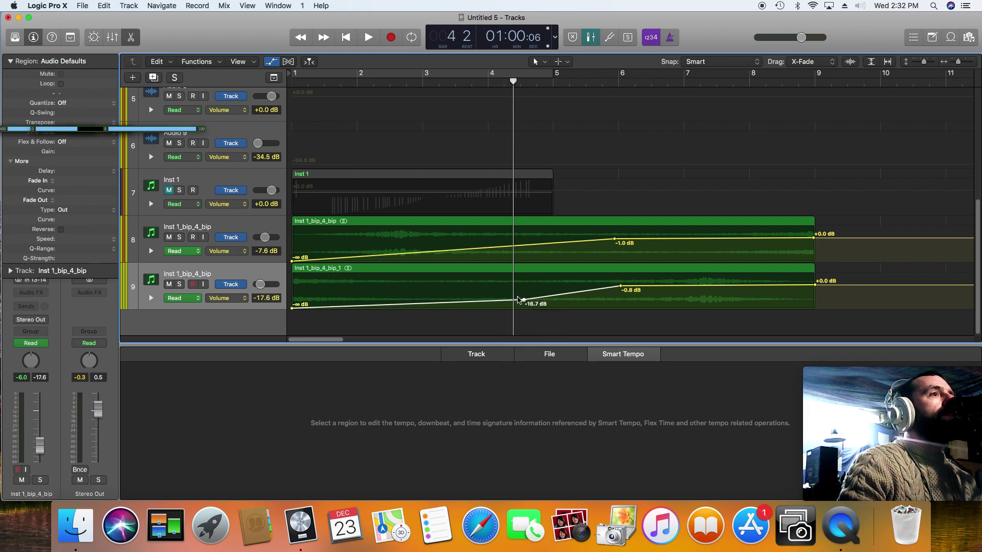
Step: Play the two automated layers from the beginning to hear the volume fades
{"action": "left_click", "coordinate": [345, 38]}
{"action": "key", "text": "space"}
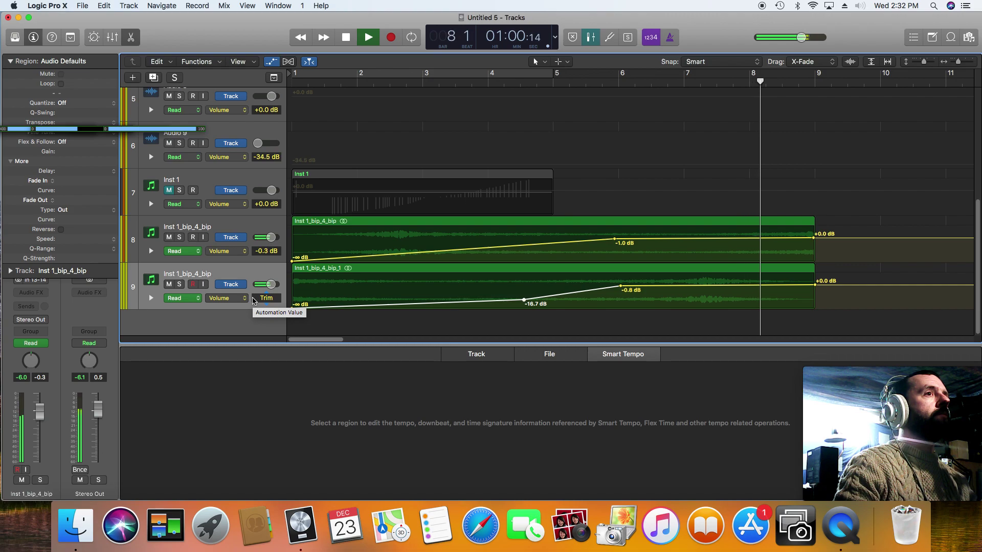
{"action": "key", "text": "space"}
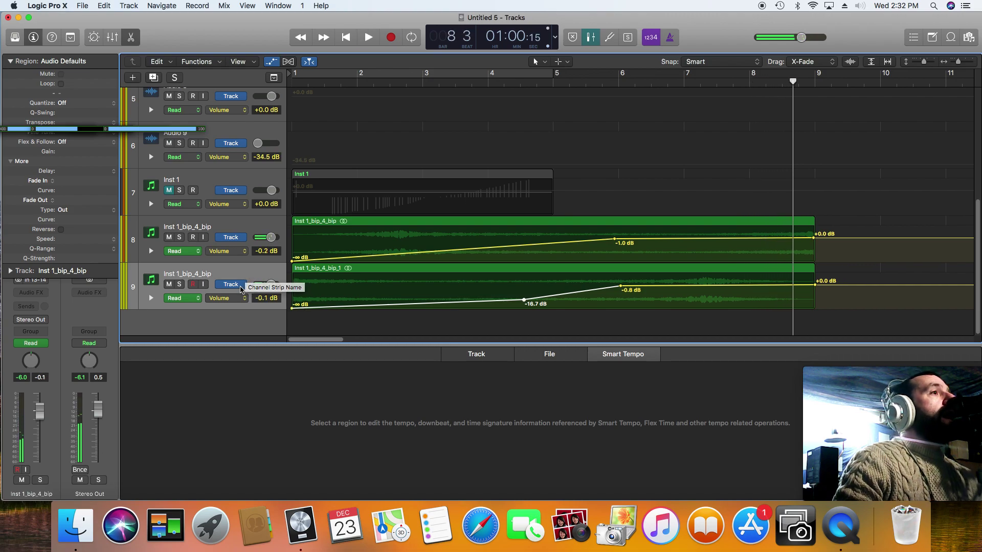
Step: Hide the automation, with the reversed track 9 panned to -64, and unmute the Inst 1 track
{"action": "left_click", "coordinate": [271, 62]}
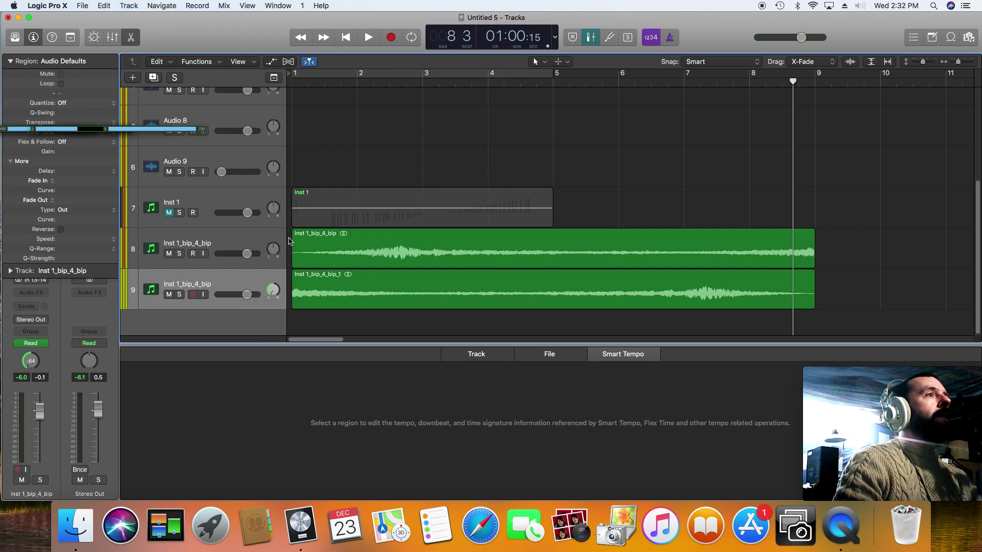
{"action": "left_click", "coordinate": [236, 211]}
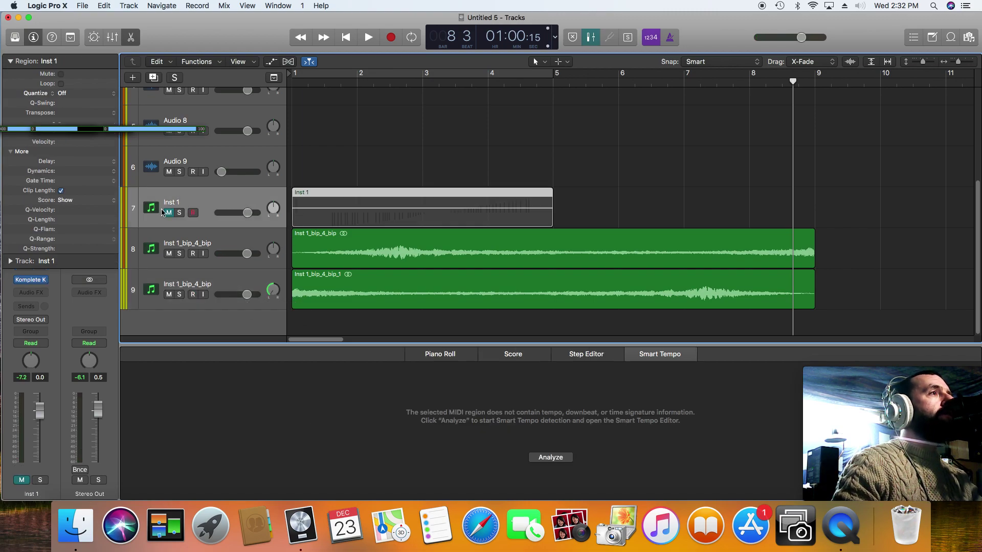
{"action": "left_click", "coordinate": [170, 213]}
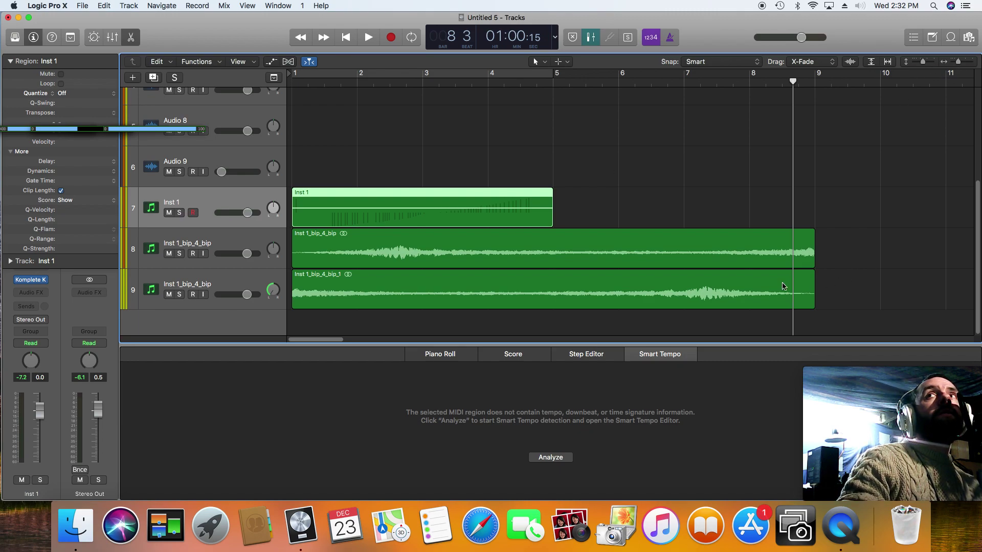
Step: Place the Crash 909 one-shot from the Komplete Kontrol library on a new track at bar 1 and close the plug-in window
{"action": "key", "text": "v"}
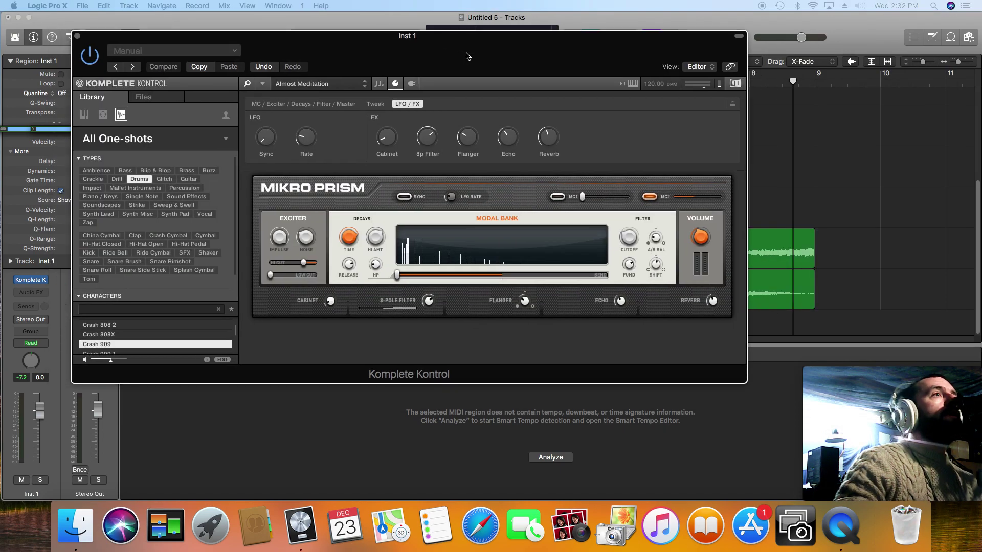
{"action": "left_click_drag", "start_coordinate": [361, 34], "coordinate": [681, 10]}
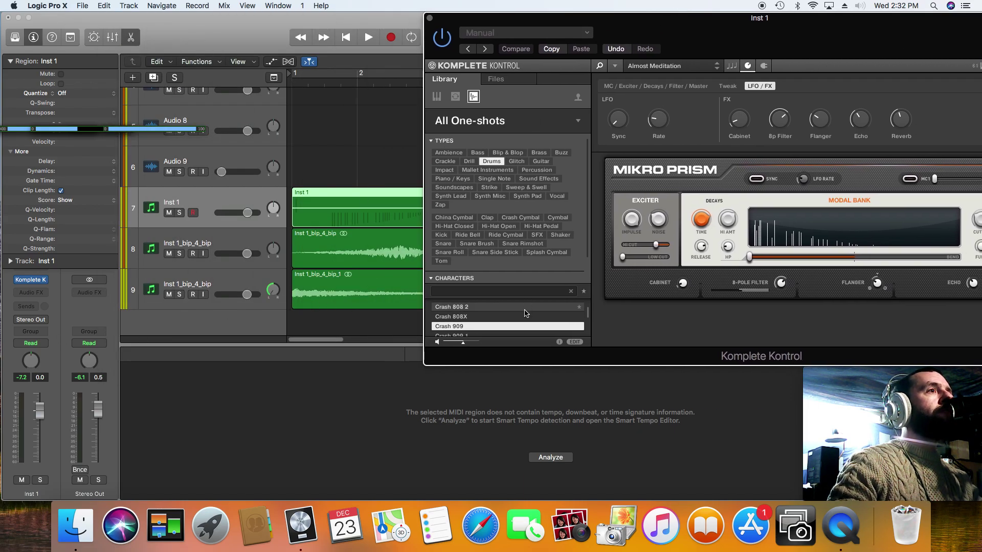
{"action": "left_click_drag", "start_coordinate": [510, 327], "coordinate": [333, 307]}
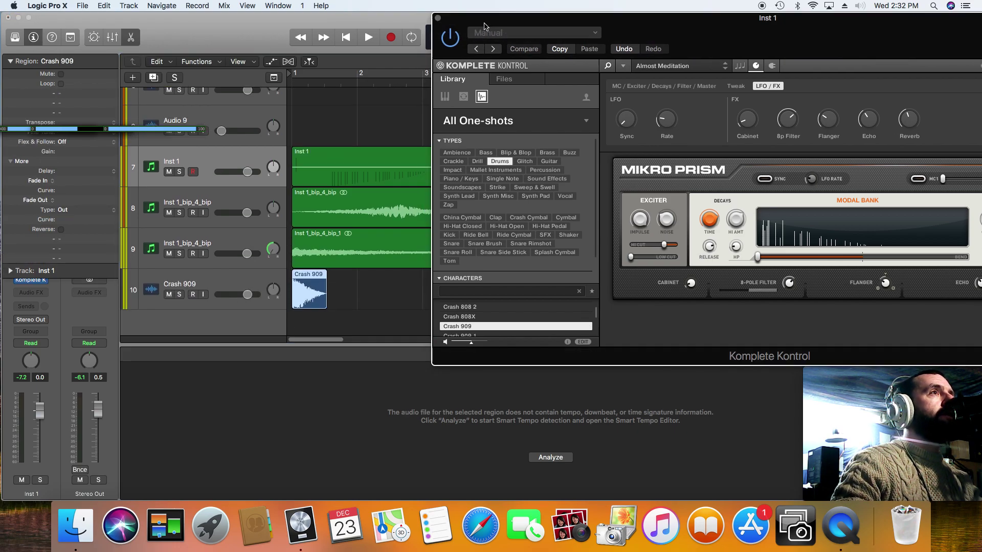
{"action": "key", "text": "super+w"}
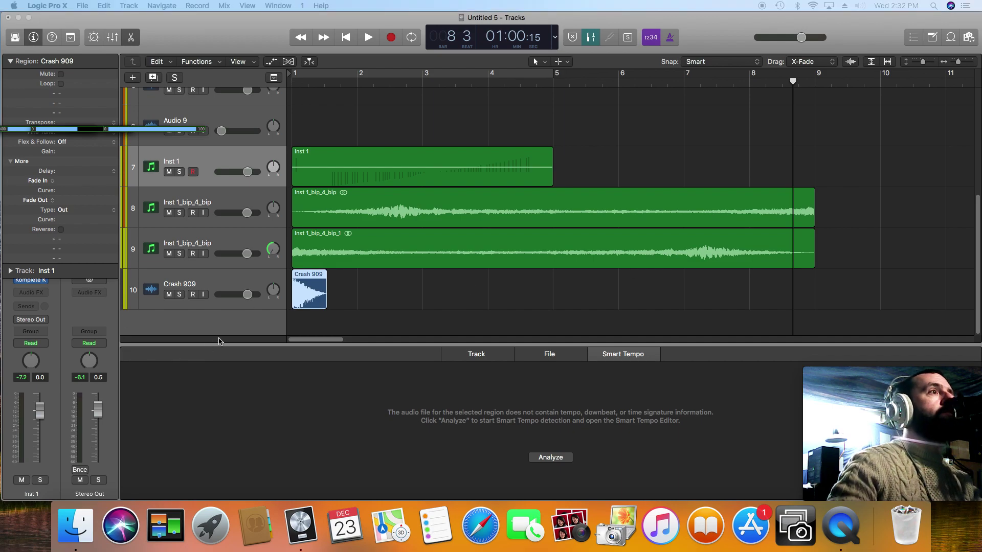
Step: Turn on Flex & Follow for the Crash 909 region and time-stretch it to end at bar 9
{"action": "left_click", "coordinate": [242, 282]}
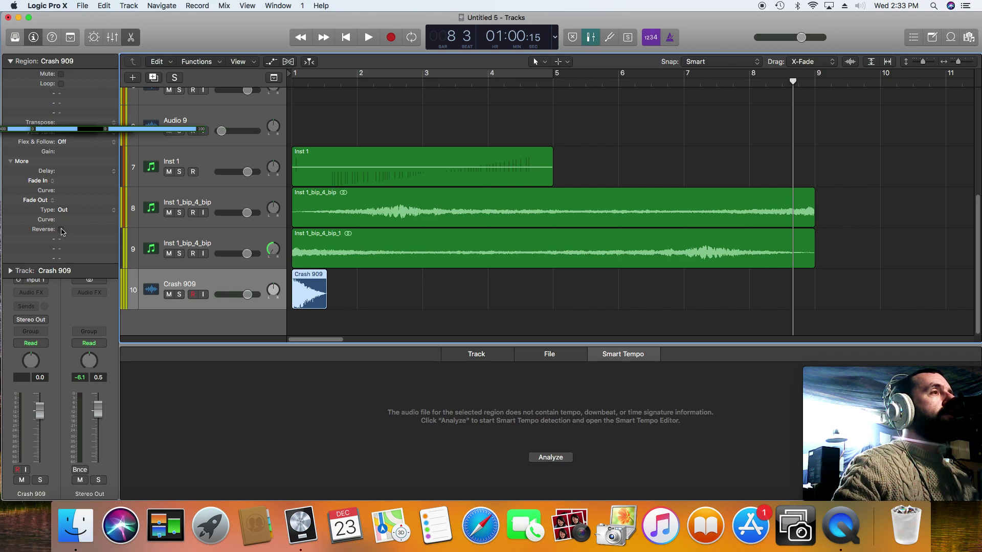
{"action": "left_click", "coordinate": [287, 62]}
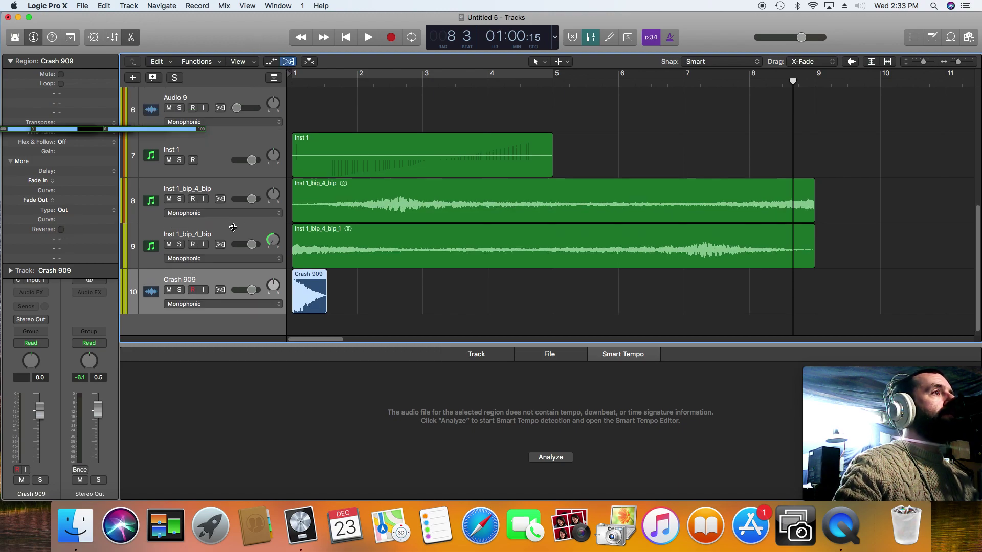
{"action": "left_click", "coordinate": [70, 146]}
{"action": "left_click", "coordinate": [70, 154]}
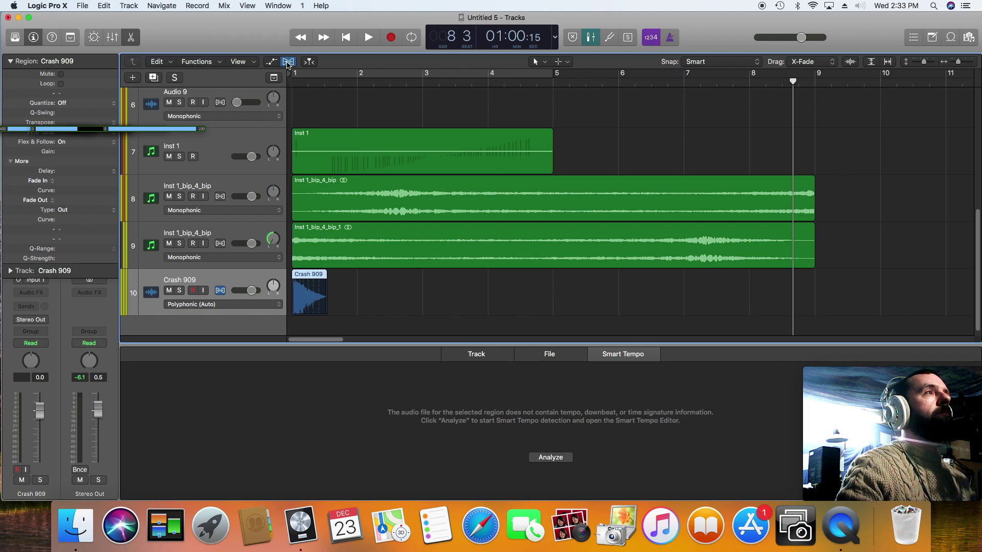
{"action": "left_click", "coordinate": [288, 62]}
{"action": "left_click_drag", "start_coordinate": [325, 301], "coordinate": [810, 296]}
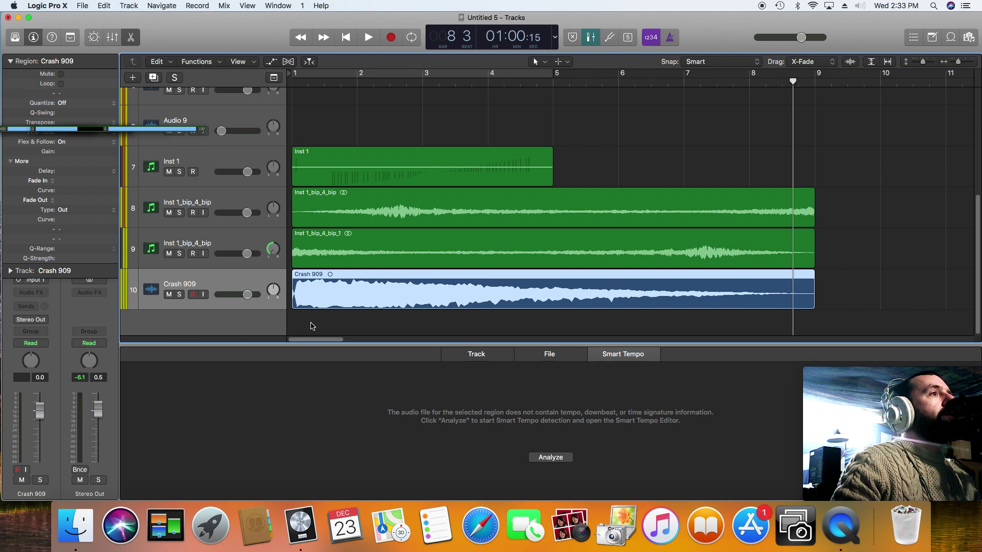
Step: Play the stretched crash with the other layers from the beginning
{"action": "key", "text": "Return"}
{"action": "left_click", "coordinate": [365, 41]}
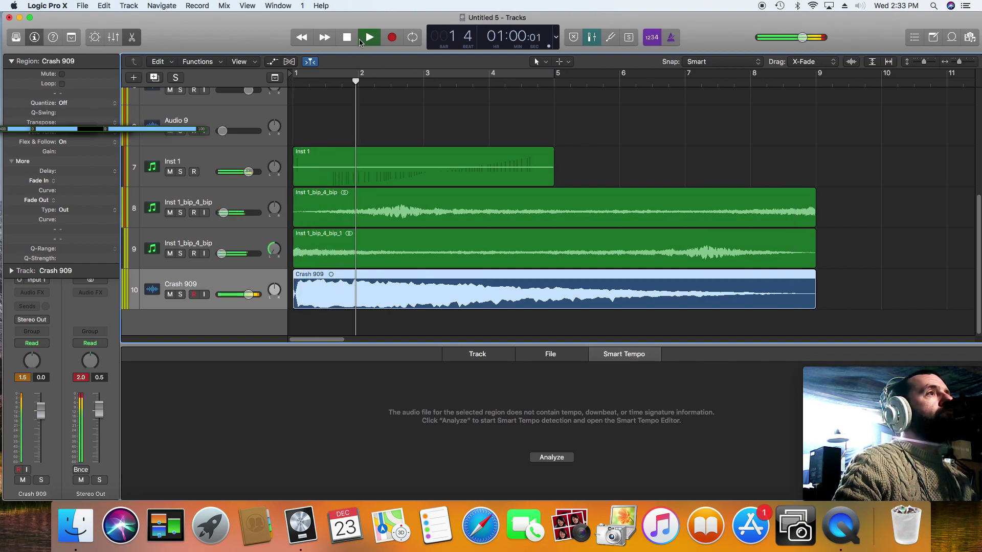
{"action": "left_click", "coordinate": [347, 41]}
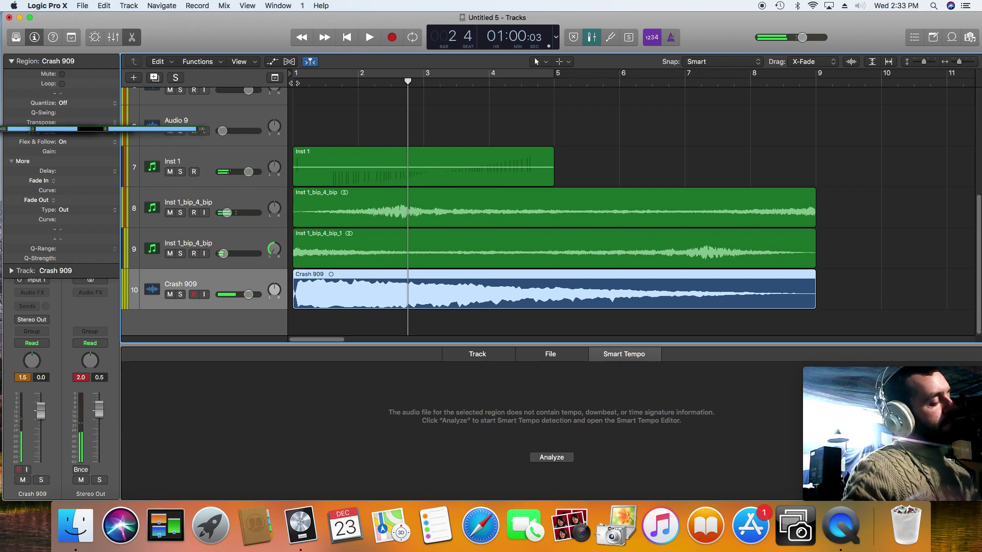
Step: Bounce the stretched Crash 909 region in place to a new track and delete the source region together with its track
{"action": "key", "text": "ctrl+b"}
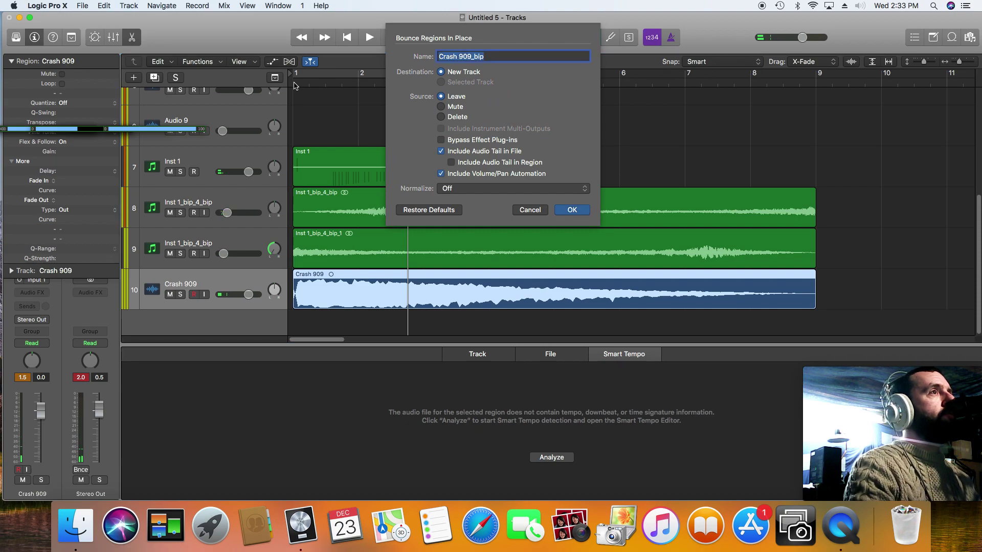
{"action": "key", "text": "Return"}
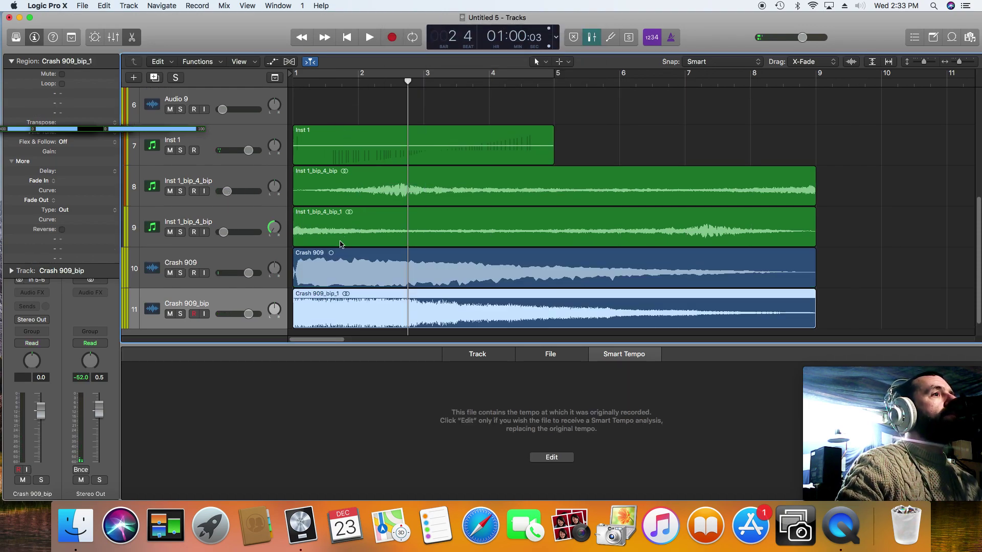
{"action": "left_click", "coordinate": [233, 255]}
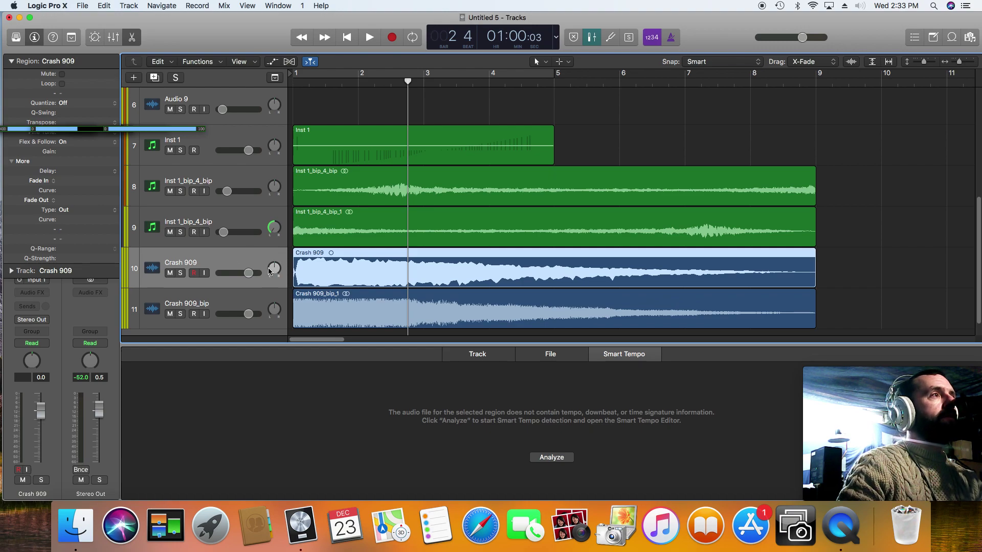
{"action": "key", "text": "Delete"}
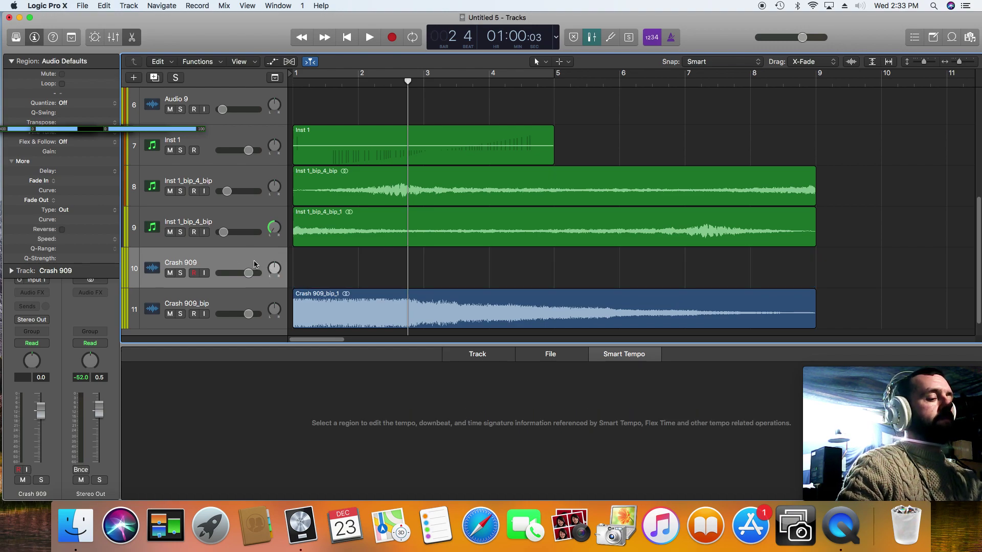
{"action": "key", "text": "super+BackSpace"}
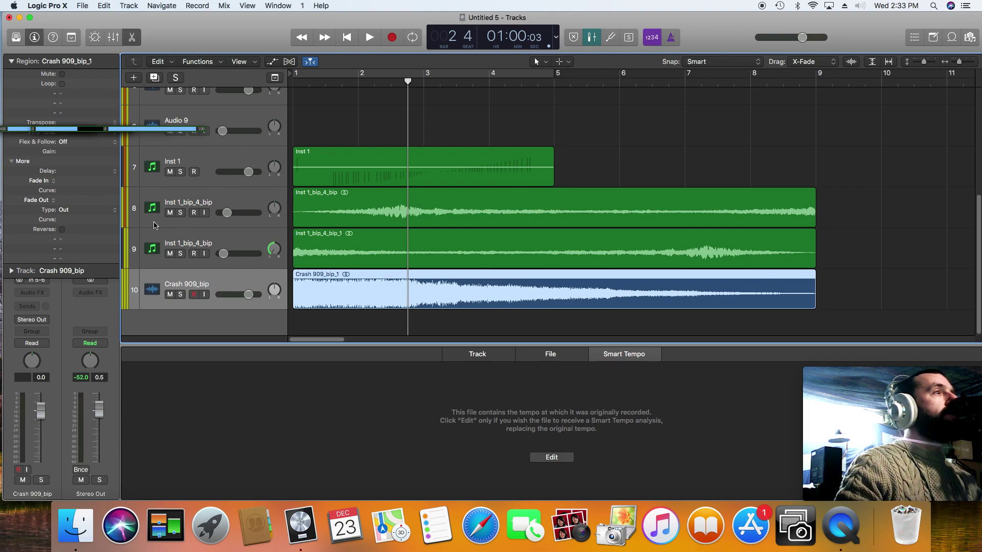
Step: Reverse the bounced crash region and play the layers from the beginning
{"action": "left_click", "coordinate": [61, 230]}
{"action": "left_click", "coordinate": [352, 34]}
{"action": "left_click", "coordinate": [369, 37]}
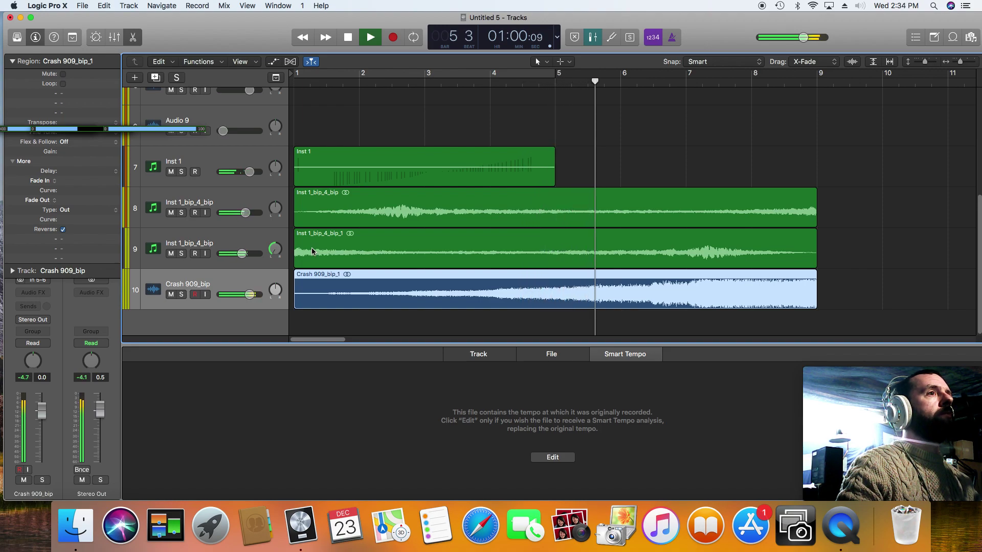
{"action": "key", "text": "space"}
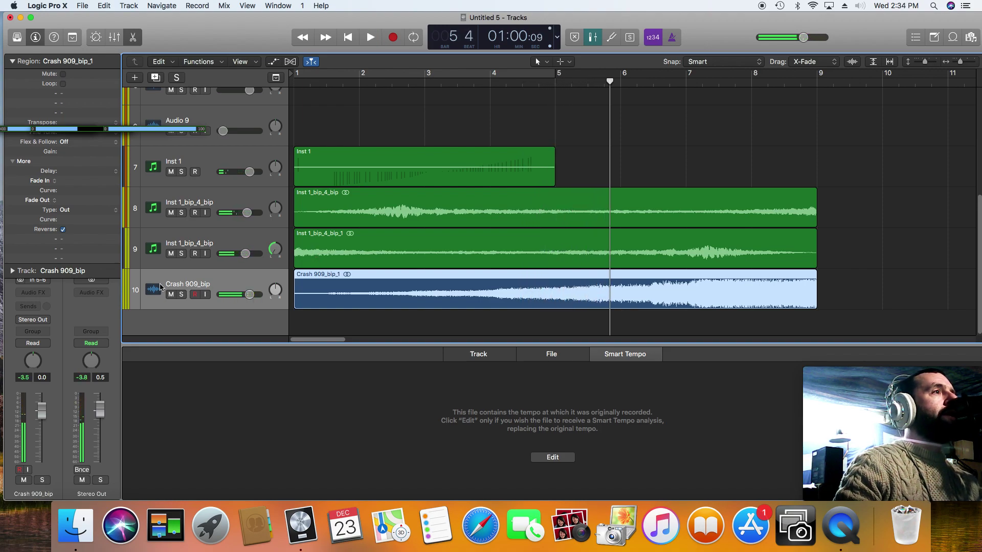
Step: Insert a Channel EQ on the Crash 909_bip track and cut its lows with a -24.0 dB shelf at 850 Hz
{"action": "left_click", "coordinate": [11, 61]}
{"action": "left_click", "coordinate": [39, 261]}
{"action": "left_click_drag", "start_coordinate": [109, 146], "coordinate": [254, 183]}
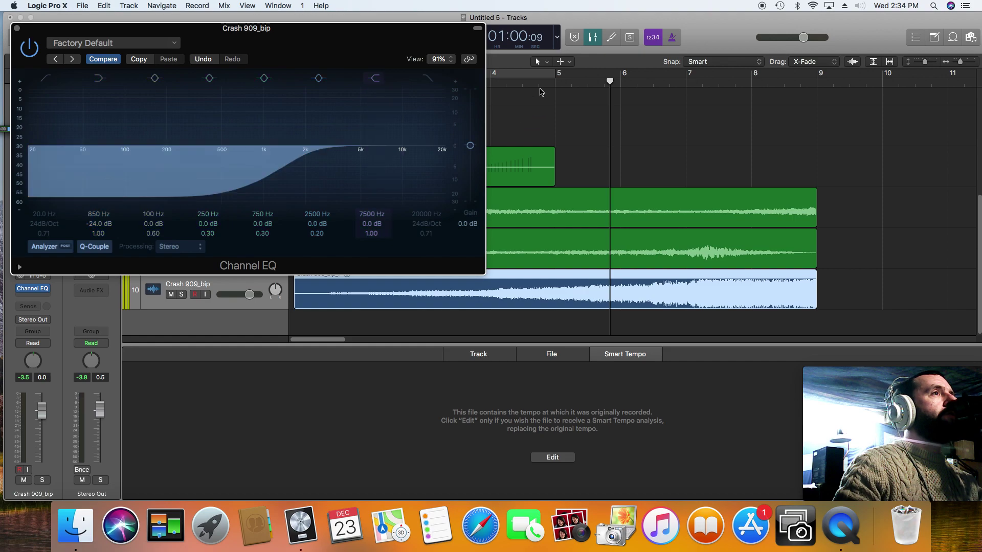
Step: Play the layers from the beginning to hear the equalised crash, and close the Channel EQ window
{"action": "left_click_drag", "start_coordinate": [363, 37], "coordinate": [350, 75]}
{"action": "left_click", "coordinate": [349, 39]}
{"action": "key", "text": "space"}
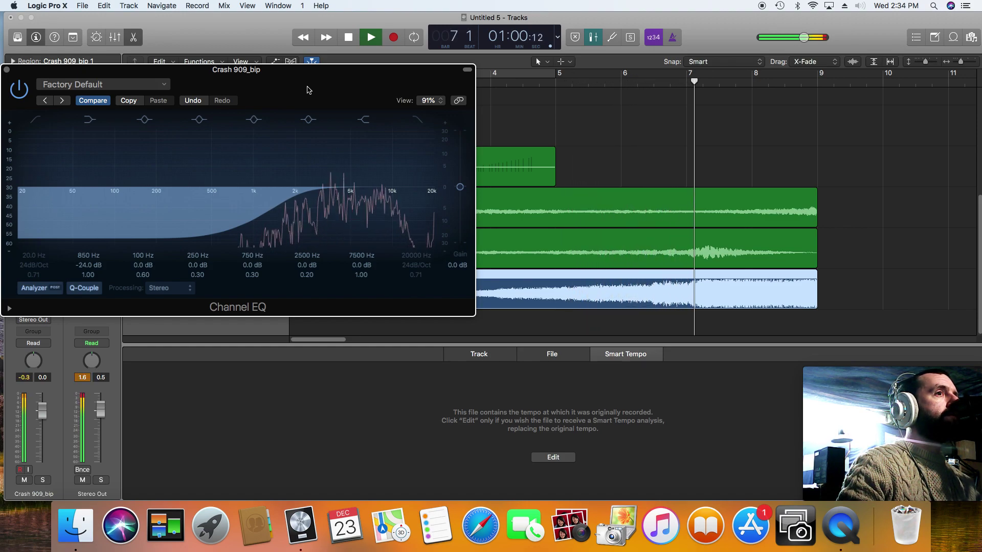
{"action": "key", "text": "space"}
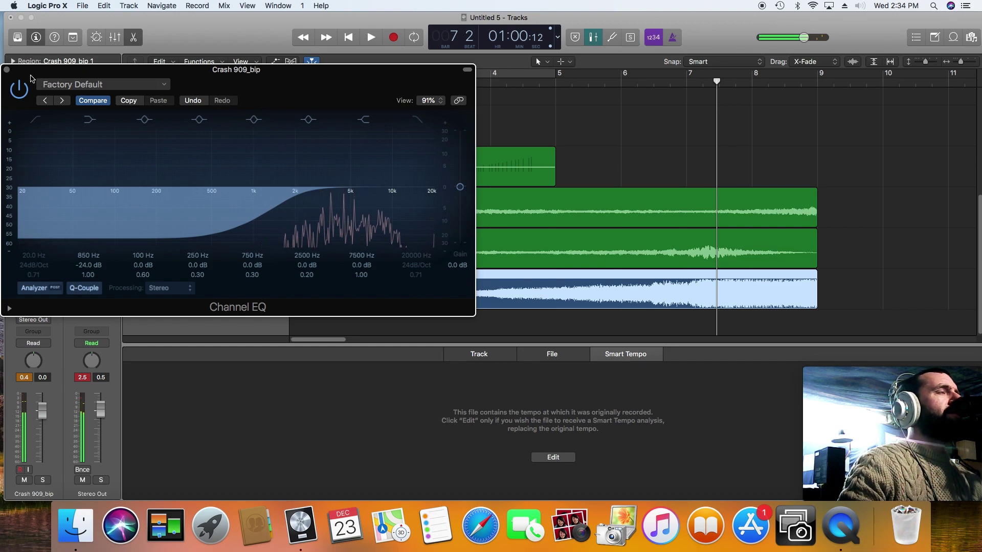
{"action": "left_click", "coordinate": [6, 69]}
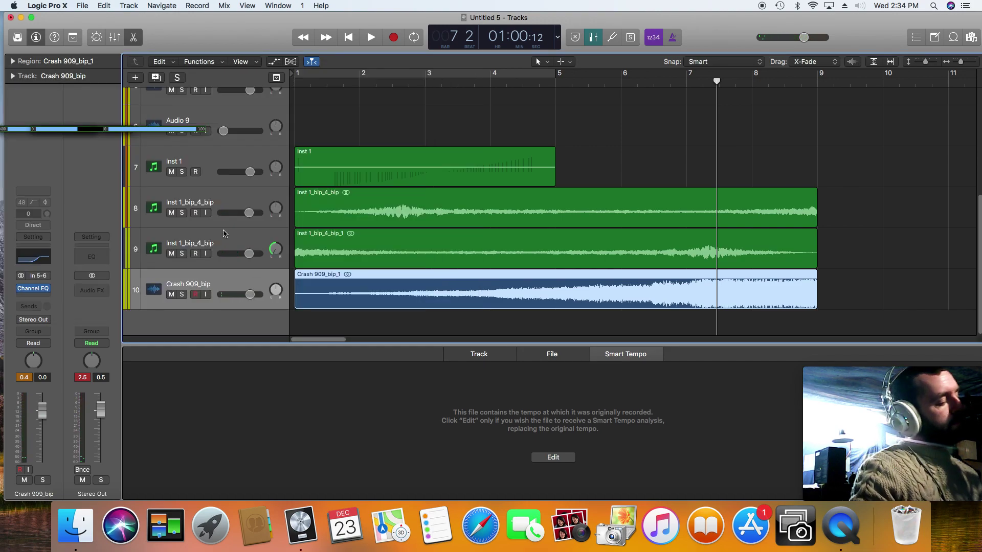
Step: Lower the two bounced synth tracks and the crash track together, bringing the crash to about -7.1 dB, and play from the beginning
{"action": "left_click", "coordinate": [237, 209], "text": "shift"}
{"action": "left_click_drag", "start_coordinate": [248, 213], "coordinate": [238, 212]}
{"action": "left_click", "coordinate": [339, 330]}
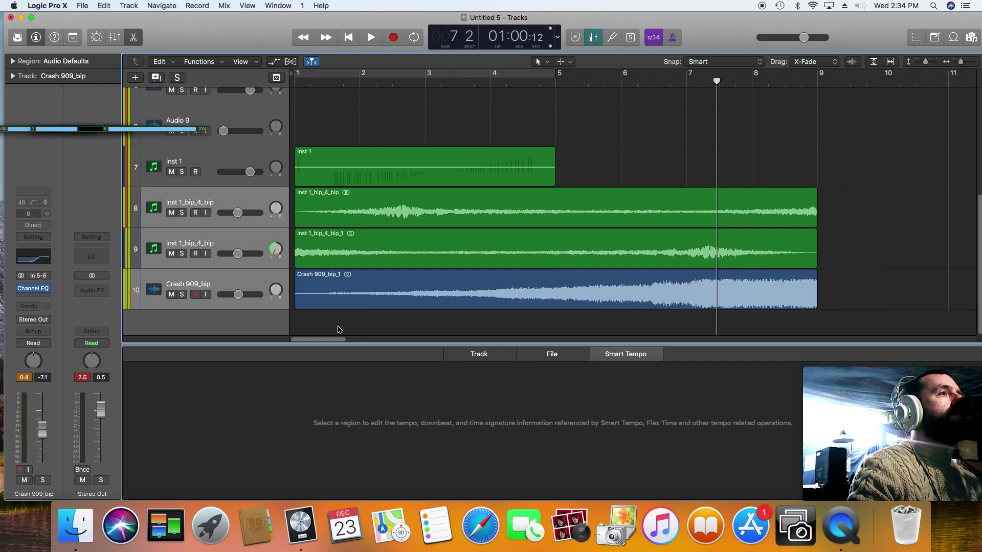
{"action": "left_click", "coordinate": [349, 44]}
{"action": "key", "text": "space"}
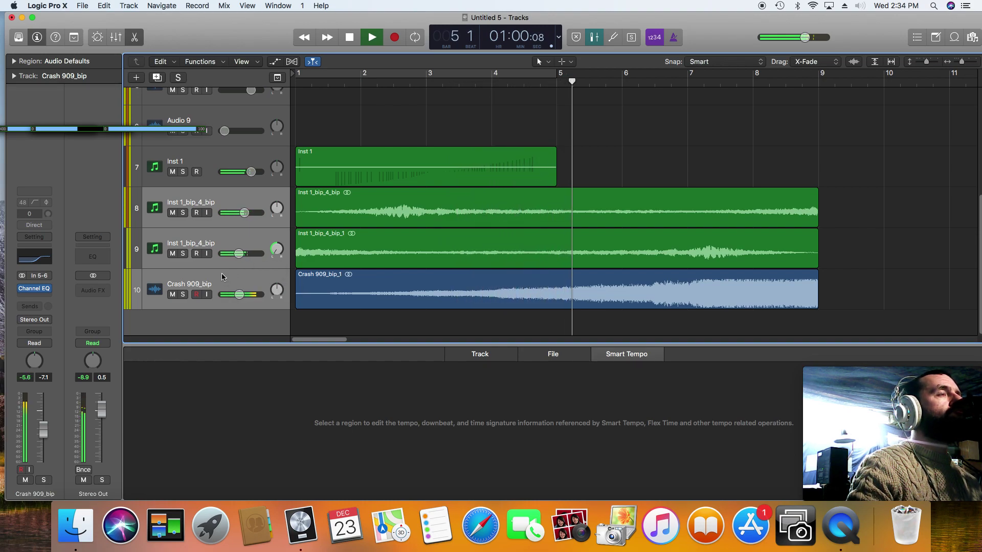
{"action": "key", "text": "space"}
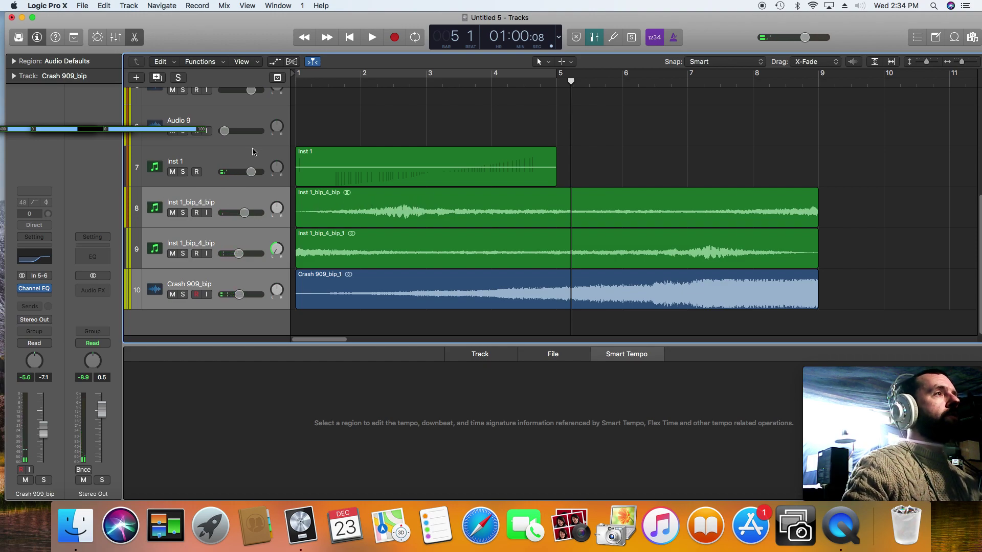
Step: Route the outputs of both Inst 1_bip_4_bip tracks to Bus 1
{"action": "left_click", "coordinate": [207, 202]}
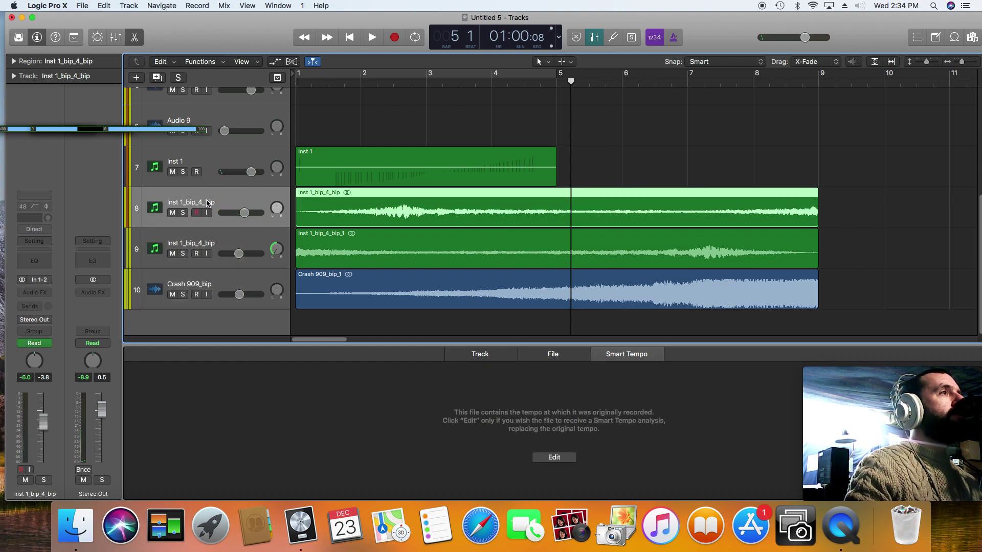
{"action": "left_click", "coordinate": [35, 320]}
{"action": "mouse_move", "coordinate": [42, 368]}
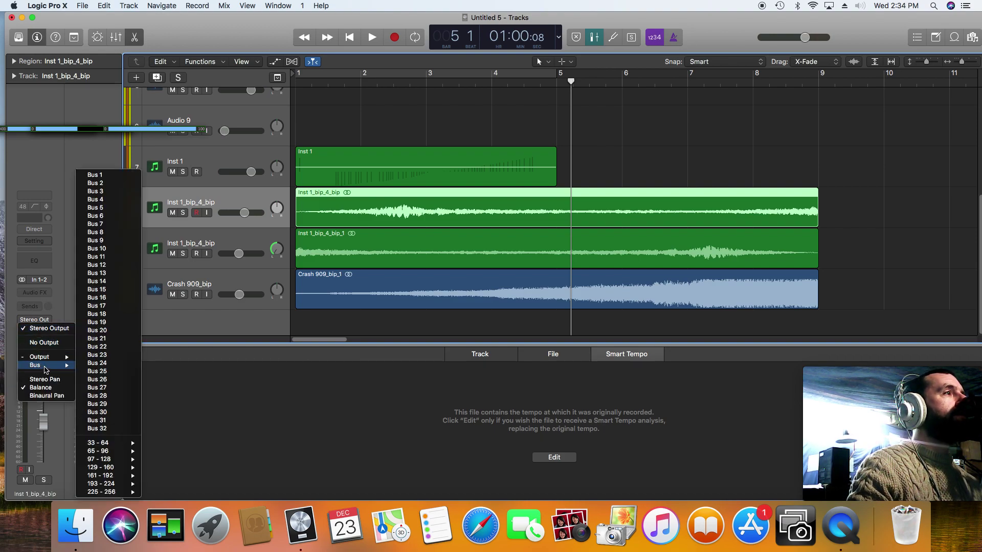
{"action": "left_click", "coordinate": [88, 178]}
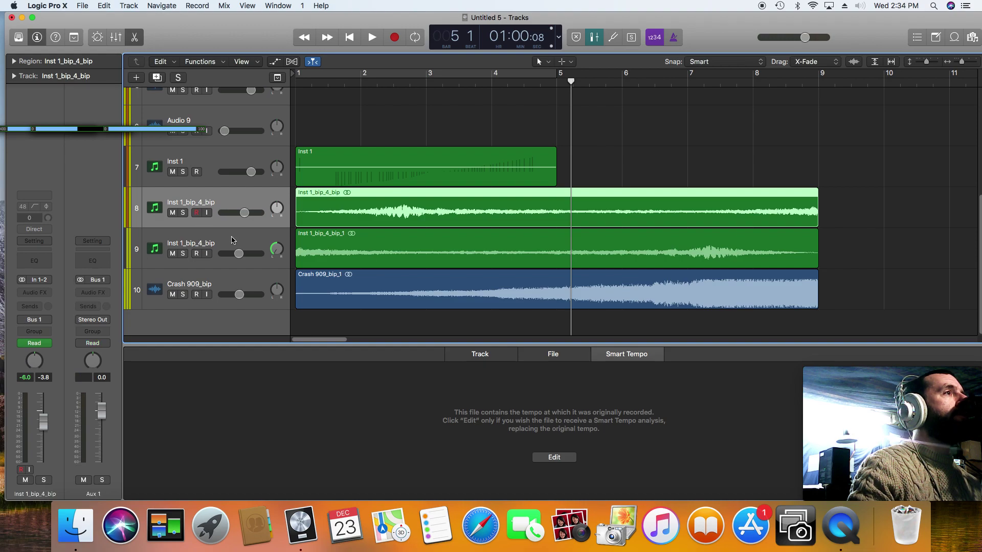
{"action": "left_click", "coordinate": [229, 240]}
{"action": "left_click", "coordinate": [41, 321]}
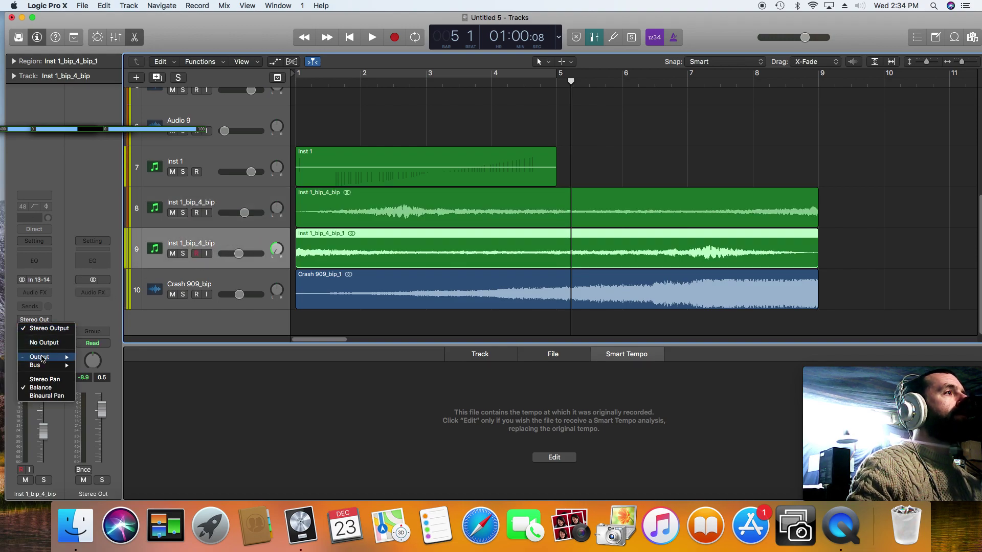
{"action": "mouse_move", "coordinate": [48, 365]}
{"action": "left_click", "coordinate": [112, 177]}
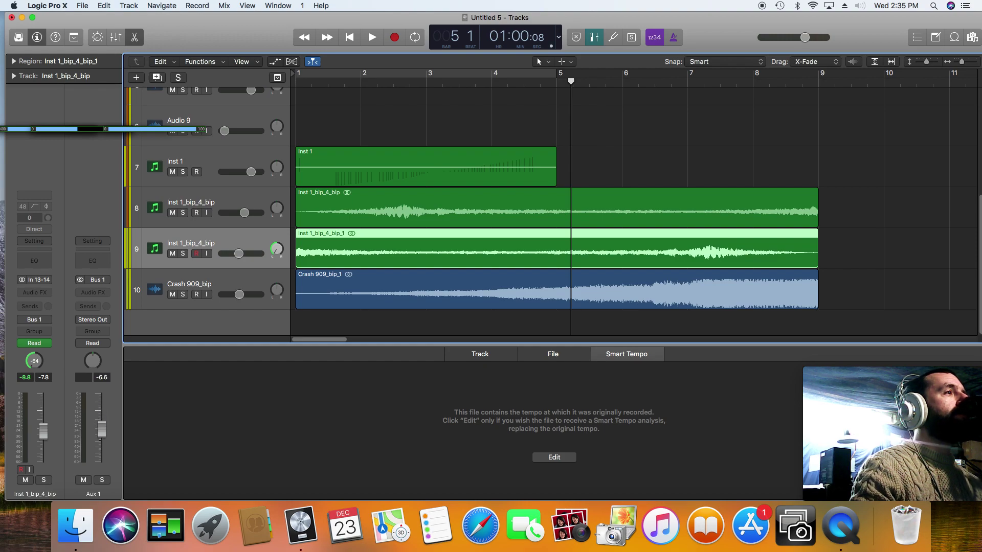
Step: Play from the beginning while lowering the Aux 1 volume to about -17.8 dB
{"action": "left_click", "coordinate": [354, 39]}
{"action": "key", "text": "space"}
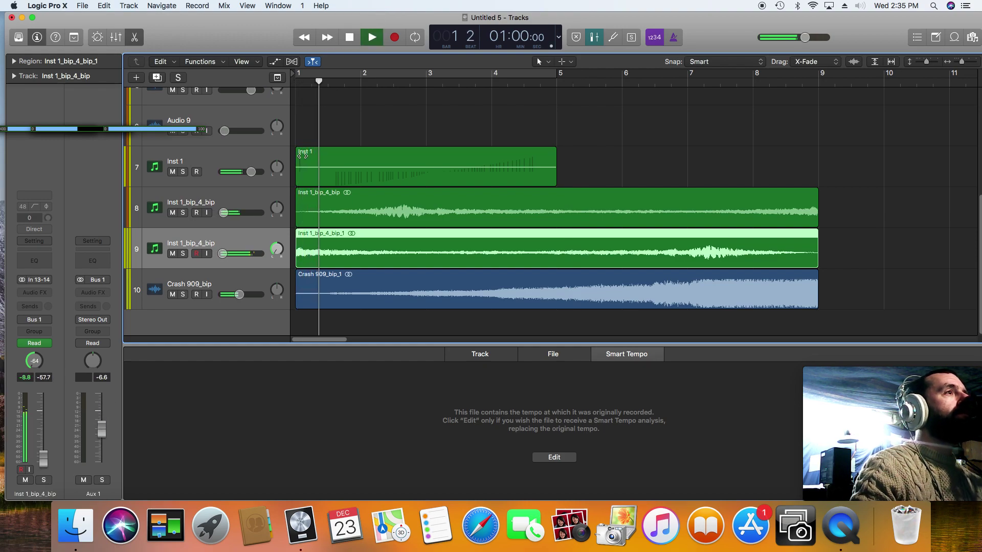
{"action": "left_click_drag", "start_coordinate": [101, 430], "coordinate": [102, 451]}
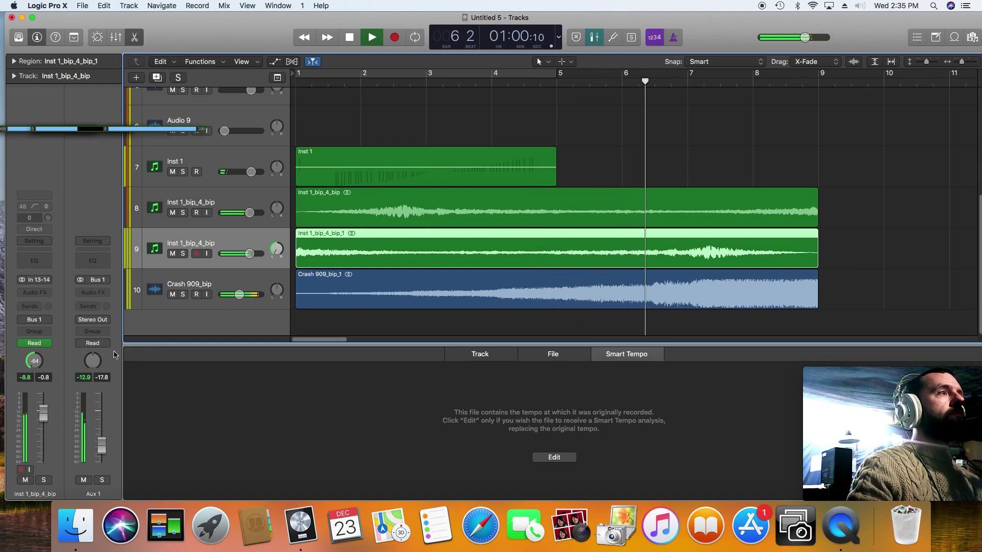
{"action": "key", "text": "space"}
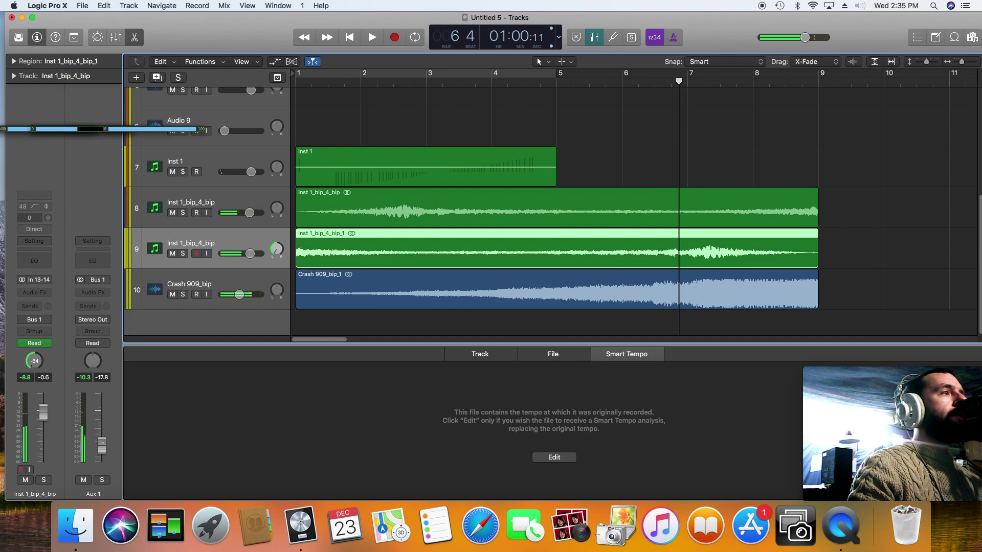
Step: Set the Aux 1 volume to about -8.6 dB, and lower and pan the Crash 909_bip track while playing the mix
{"action": "left_click", "coordinate": [208, 199]}
{"action": "left_click", "coordinate": [213, 245]}
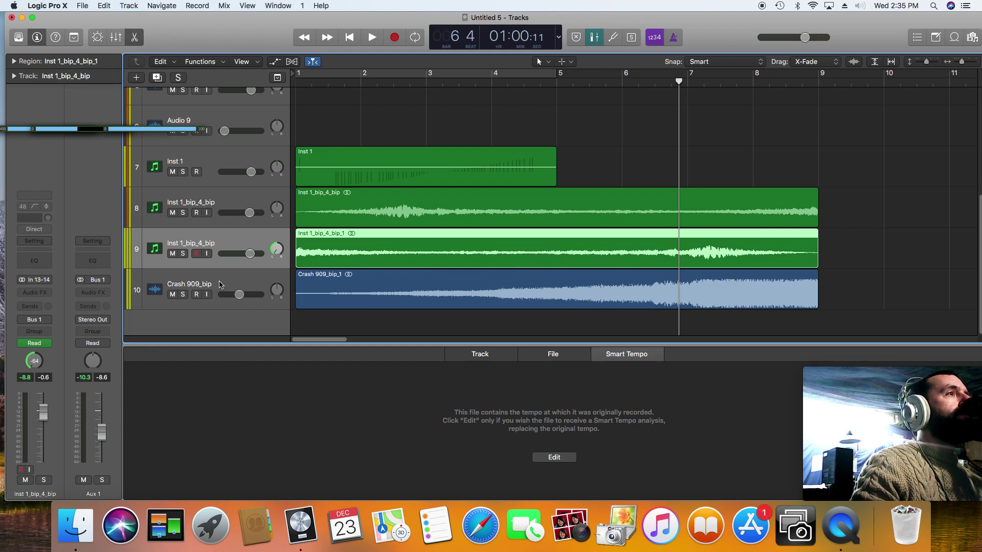
{"action": "left_click_drag", "start_coordinate": [241, 297], "coordinate": [241, 297]}
{"action": "left_click", "coordinate": [439, 110]}
{"action": "key", "text": "space"}
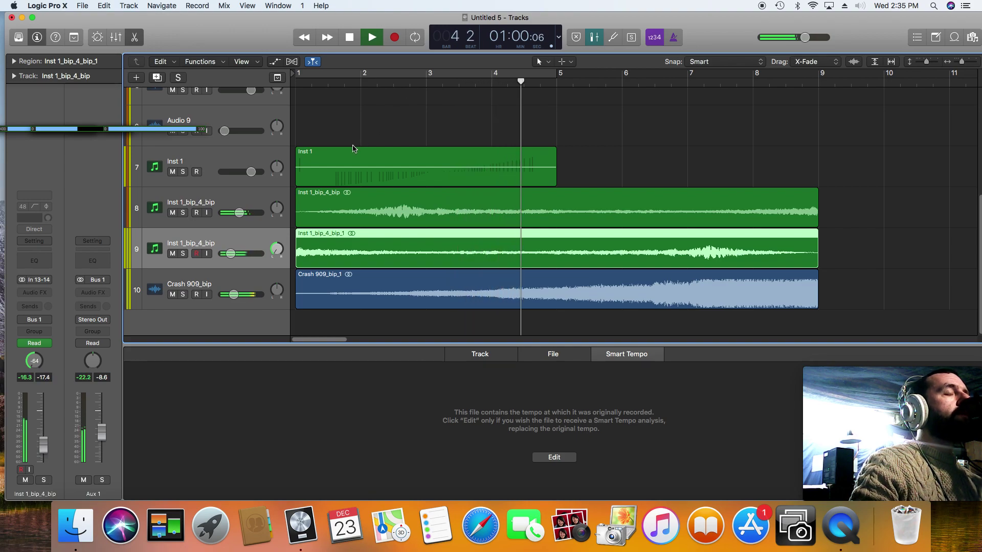
{"action": "key", "text": "space"}
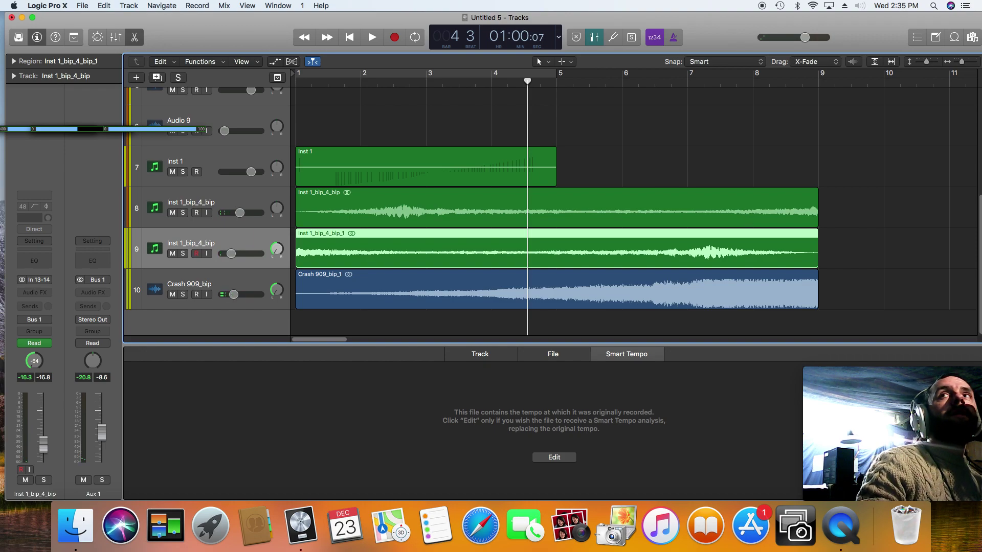
Step: Open Komplete Kontrol on the Inst 1 track, filter the drum one-shots to Crash Cymbal and audition samples up to Crash 909X
{"action": "left_click", "coordinate": [154, 167]}
{"action": "left_click_drag", "start_coordinate": [906, 83], "coordinate": [401, 3]}
{"action": "scroll", "coordinate": [203, 311], "scroll_direction": "down", "scroll_amount": 10}
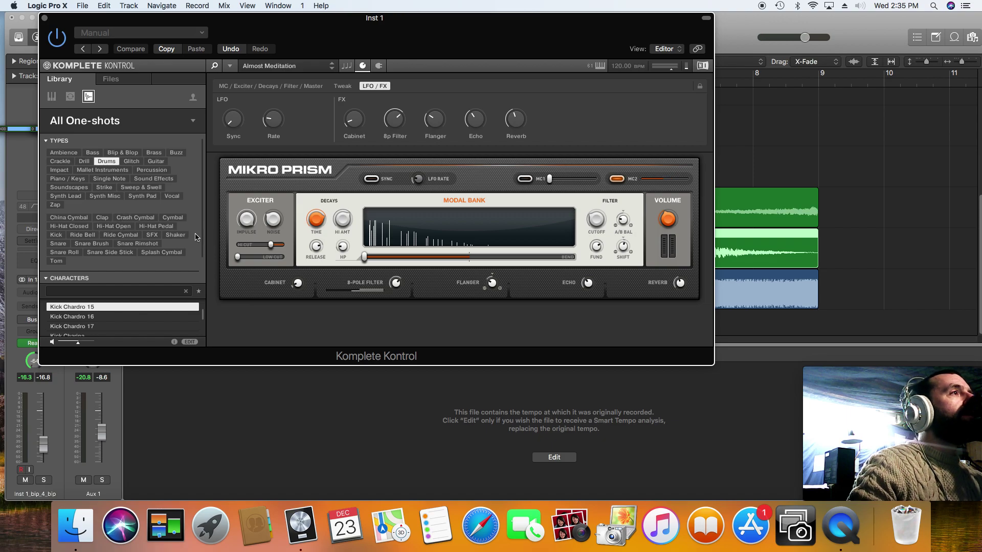
{"action": "left_click", "coordinate": [135, 217]}
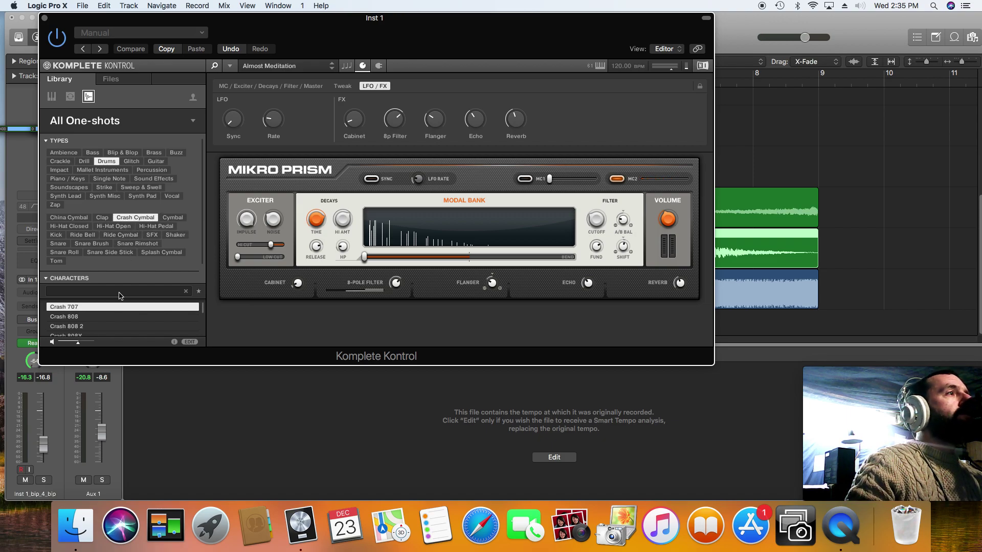
{"action": "left_click", "coordinate": [108, 318]}
{"action": "left_click", "coordinate": [107, 328]}
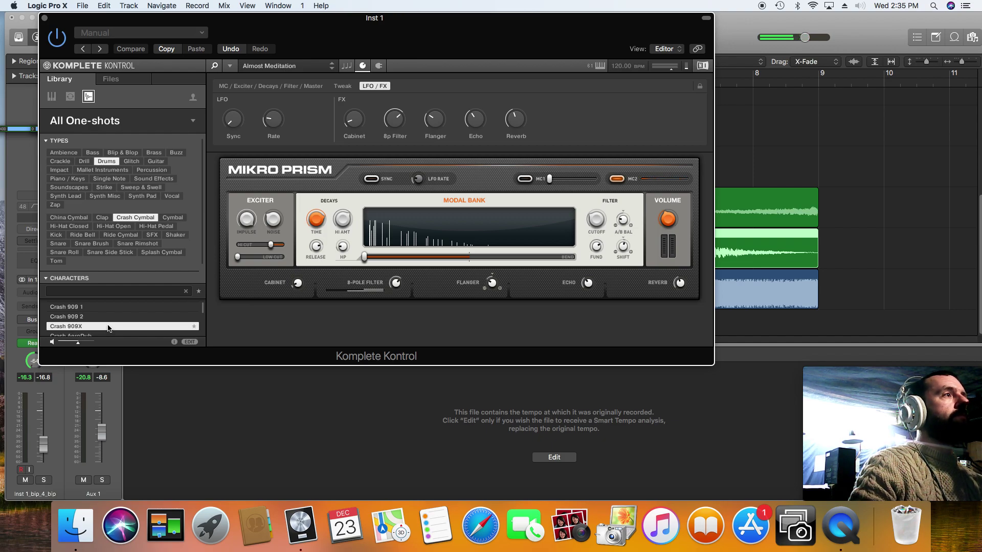
Step: Add the Crash 909X sample at bar 1 on a new track below Crash 909_bip and close Komplete Kontrol
{"action": "left_click_drag", "start_coordinate": [294, 18], "coordinate": [688, 18]}
{"action": "left_click_drag", "start_coordinate": [461, 327], "coordinate": [282, 314]}
{"action": "left_click_drag", "start_coordinate": [452, 19], "coordinate": [959, 19]}
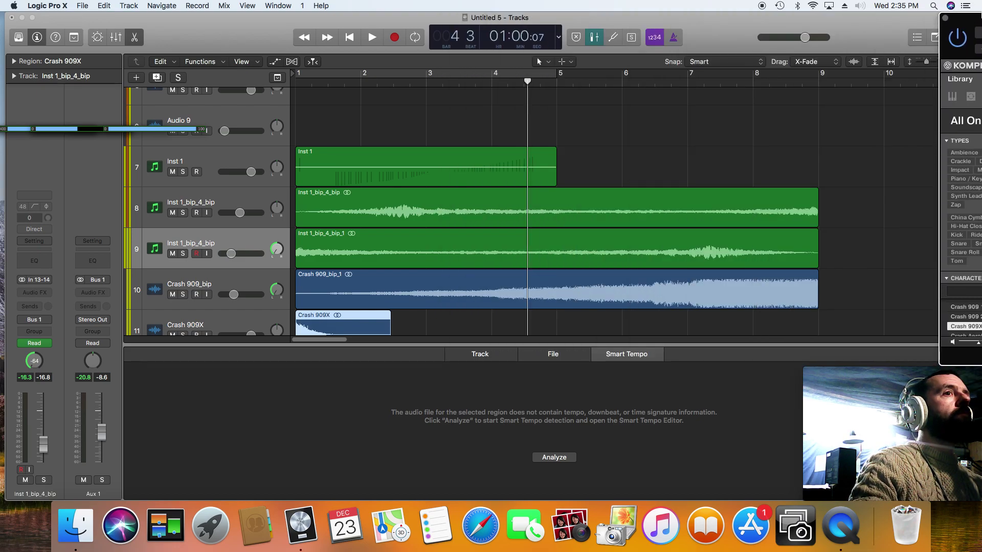
{"action": "key", "text": "super+w"}
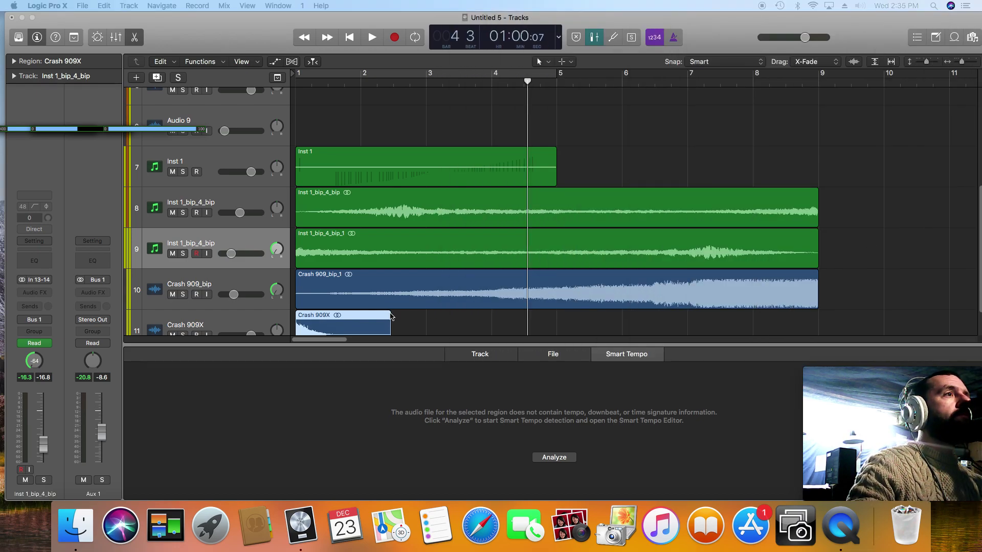
Step: Enable Flex on the Crash 909X track and time-stretch its region to end at bar 9
{"action": "scroll", "coordinate": [391, 317], "scroll_direction": "down", "scroll_amount": 2}
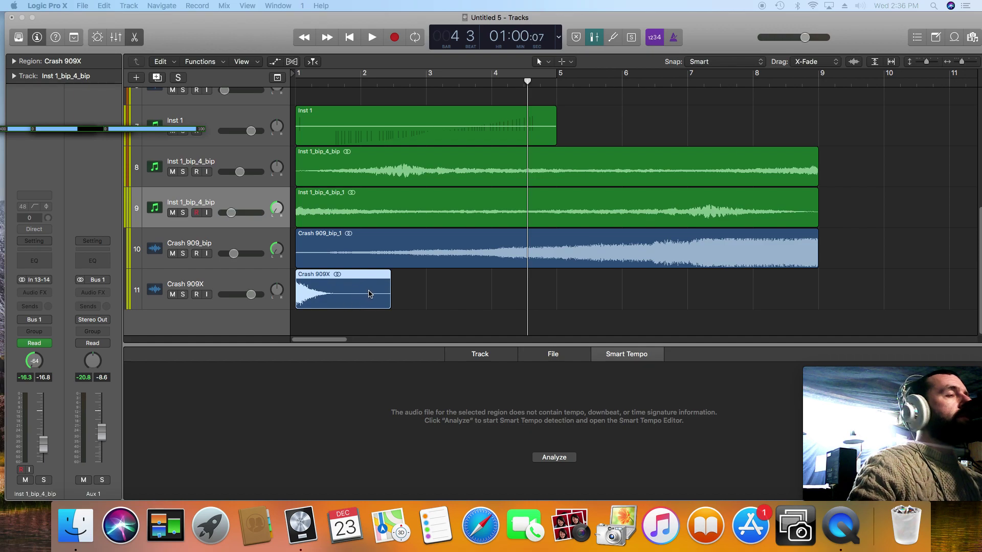
{"action": "left_click", "coordinate": [361, 298]}
{"action": "mouse_move", "coordinate": [389, 301]}
{"action": "left_mouse_down"}
{"action": "mouse_move", "coordinate": [340, 306]}
{"action": "mouse_move", "coordinate": [392, 309]}
{"action": "left_mouse_up"}
{"action": "left_click", "coordinate": [169, 282]}
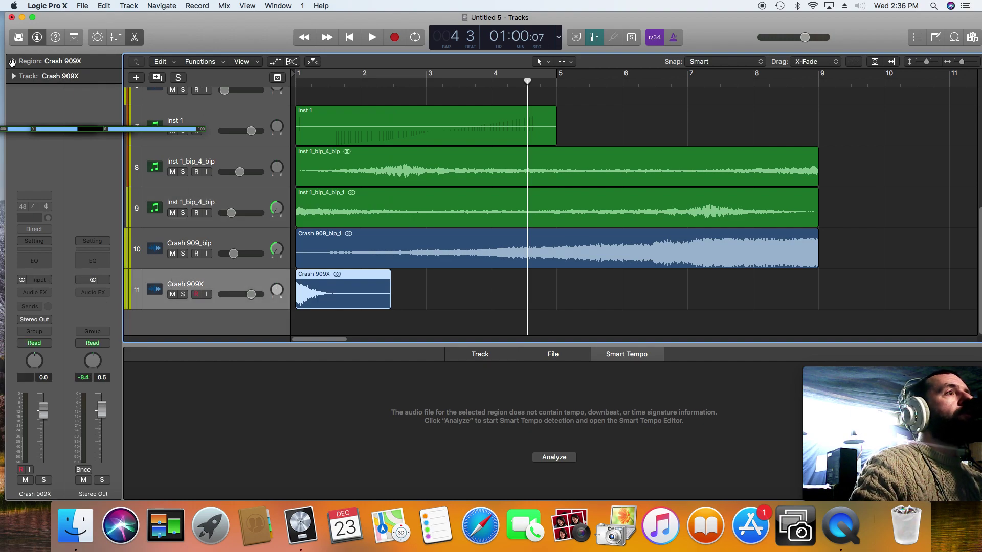
{"action": "left_click", "coordinate": [291, 62]}
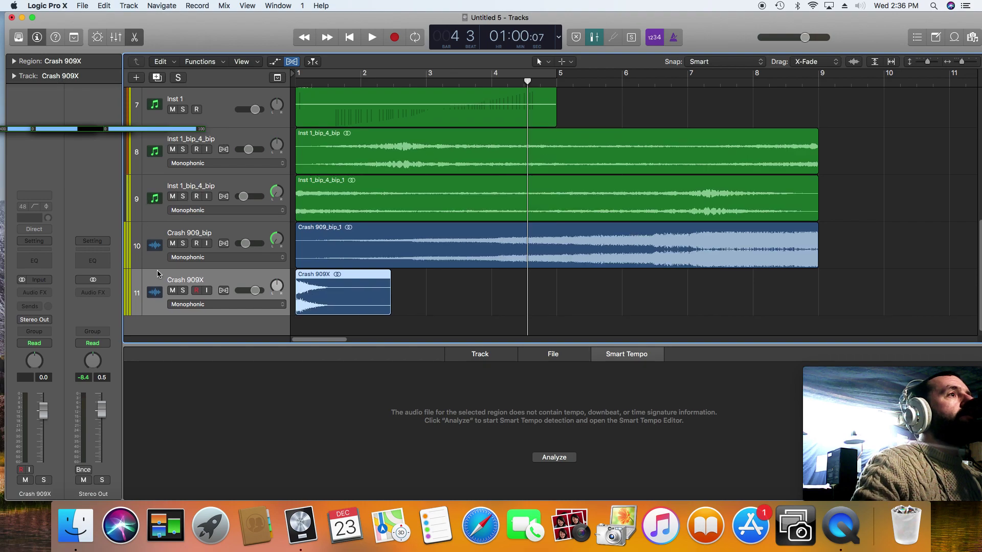
{"action": "left_click", "coordinate": [224, 291]}
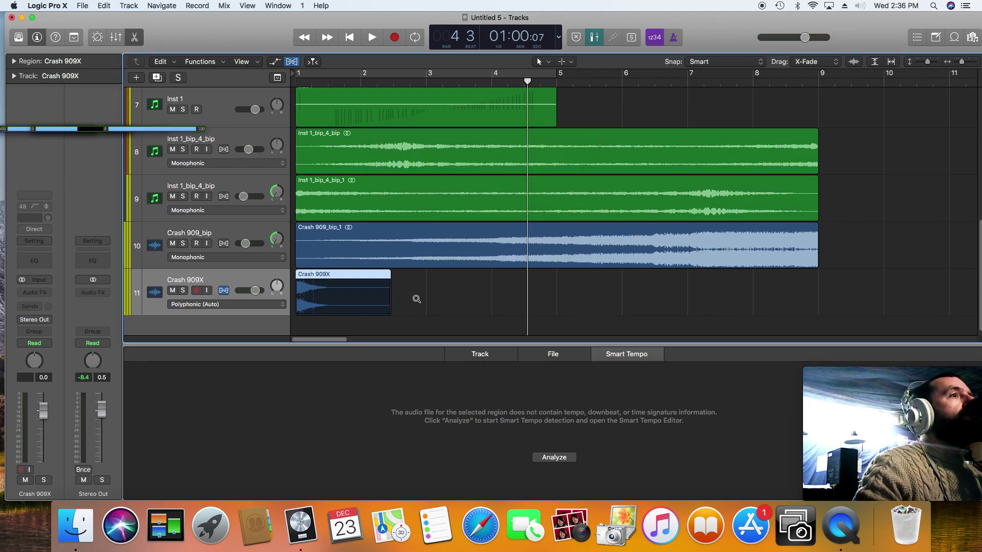
{"action": "left_click", "coordinate": [387, 310]}
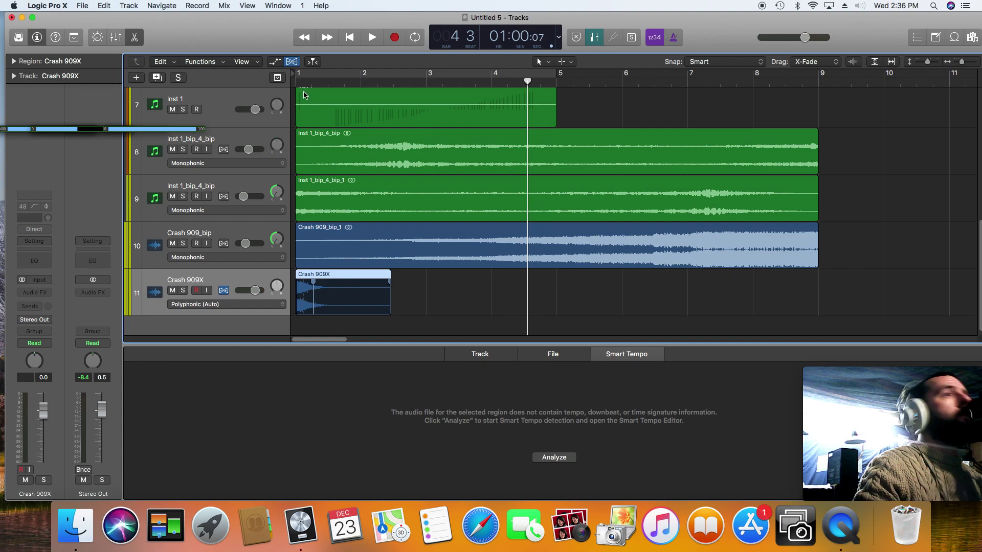
{"action": "left_click", "coordinate": [292, 62]}
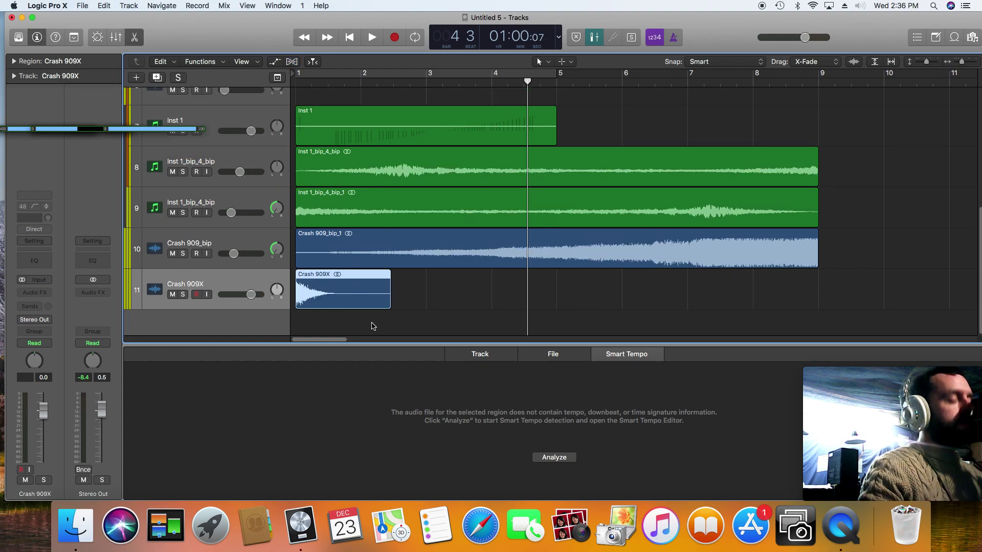
{"action": "left_click_drag", "start_coordinate": [389, 305], "coordinate": [816, 299]}
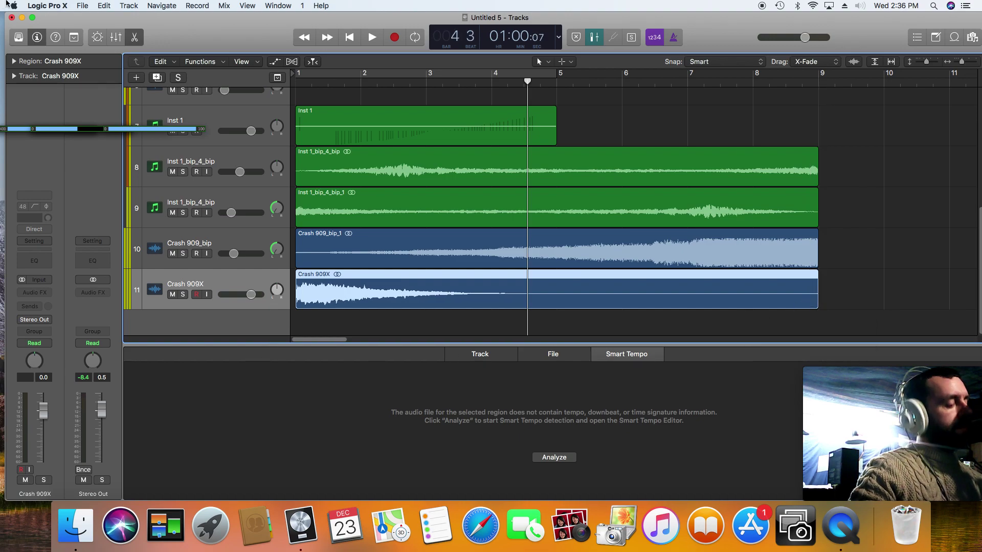
Step: Bounce the stretched Crash 909X region in place to a new track and delete the source region together with its track
{"action": "key", "text": "ctrl+b"}
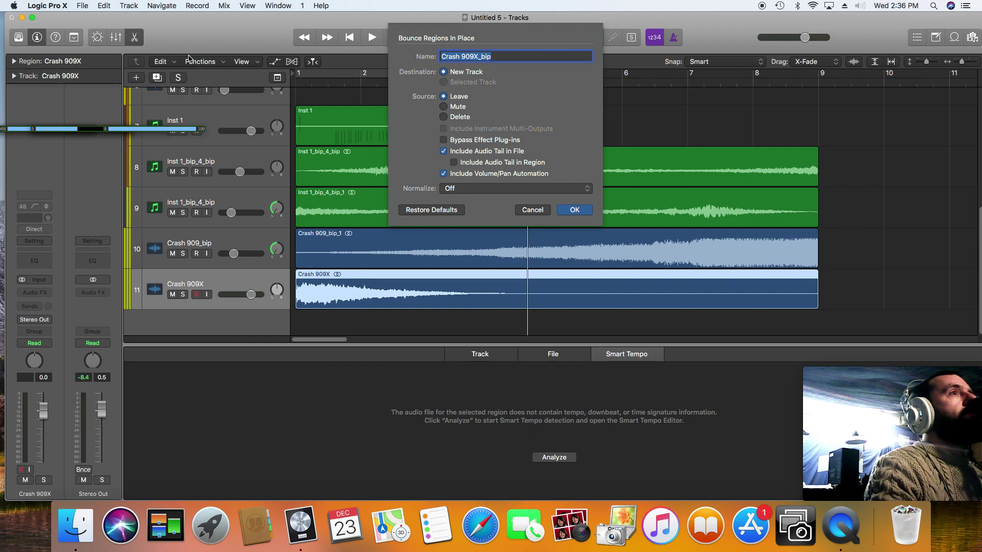
{"action": "key", "text": "Escape"}
{"action": "key", "text": "period"}
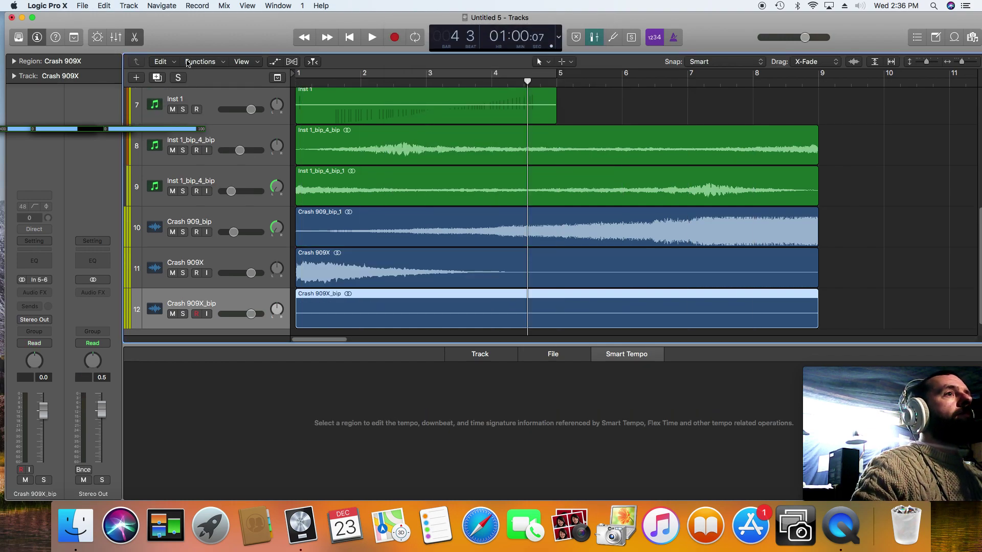
{"action": "left_click", "coordinate": [251, 257]}
{"action": "key", "text": "Delete"}
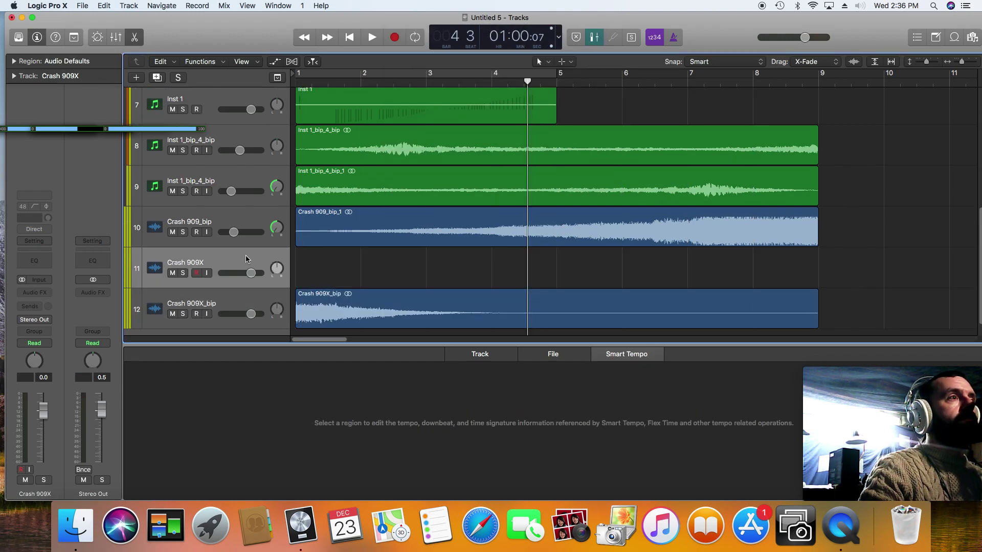
{"action": "key", "text": "Delete"}
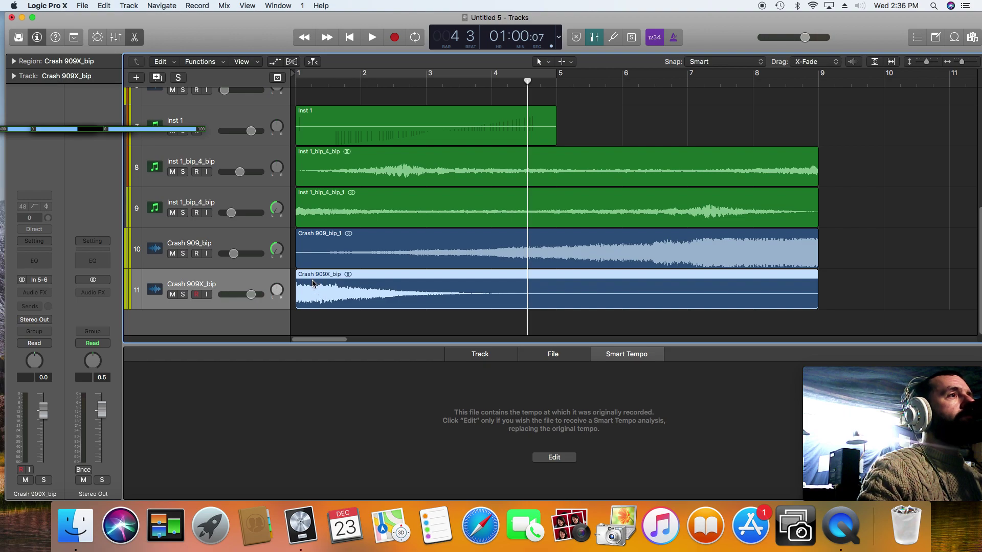
Step: Reverse the Crash 909X_bip region on track 11 and pan its track right to +63
{"action": "left_click", "coordinate": [14, 62]}
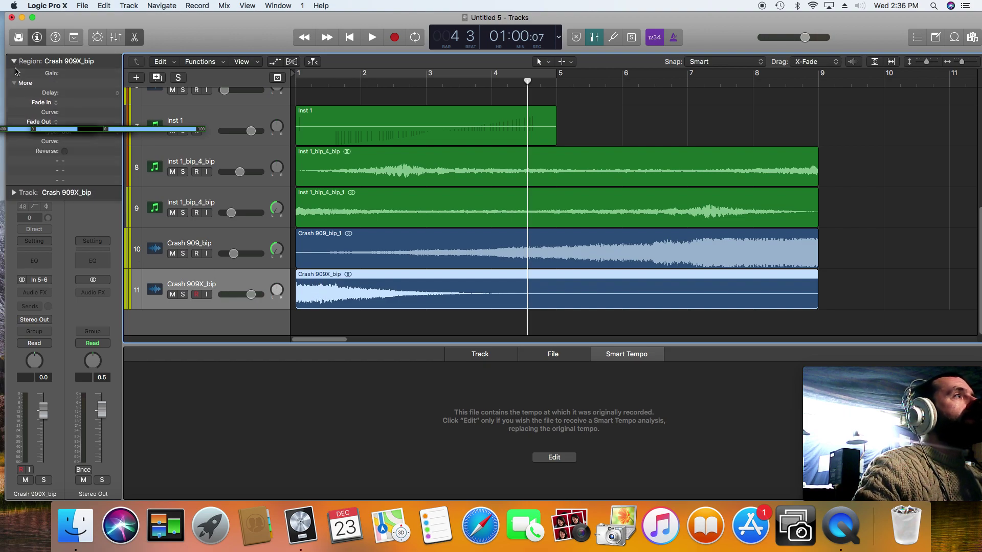
{"action": "left_click", "coordinate": [64, 230]}
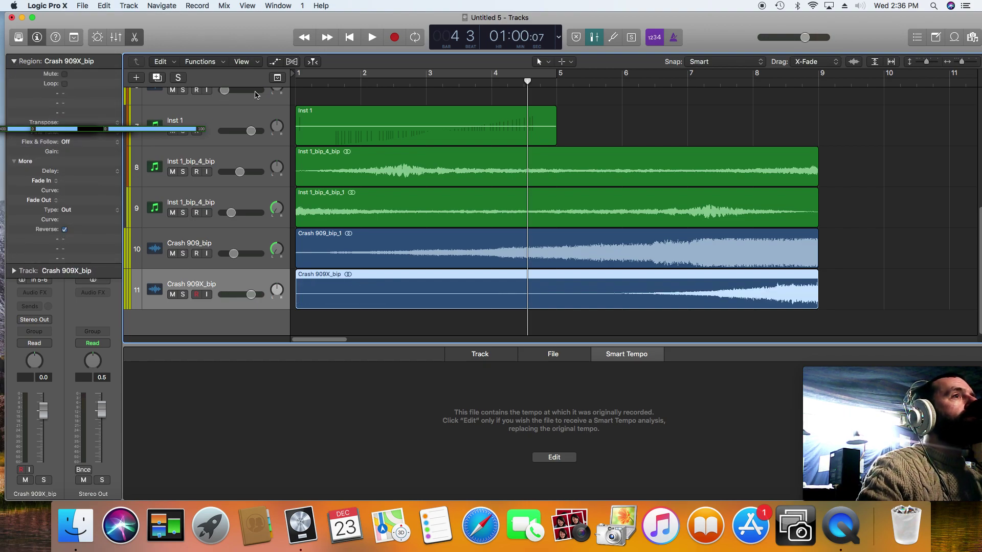
{"action": "left_click_drag", "start_coordinate": [277, 291], "coordinate": [276, 268]}
Step: Set the Crash 909X_bip volume to -11.0 dB and Crash 909_bip to -9.4 dB, checking the balance by playing the second half
{"action": "left_click", "coordinate": [372, 38]}
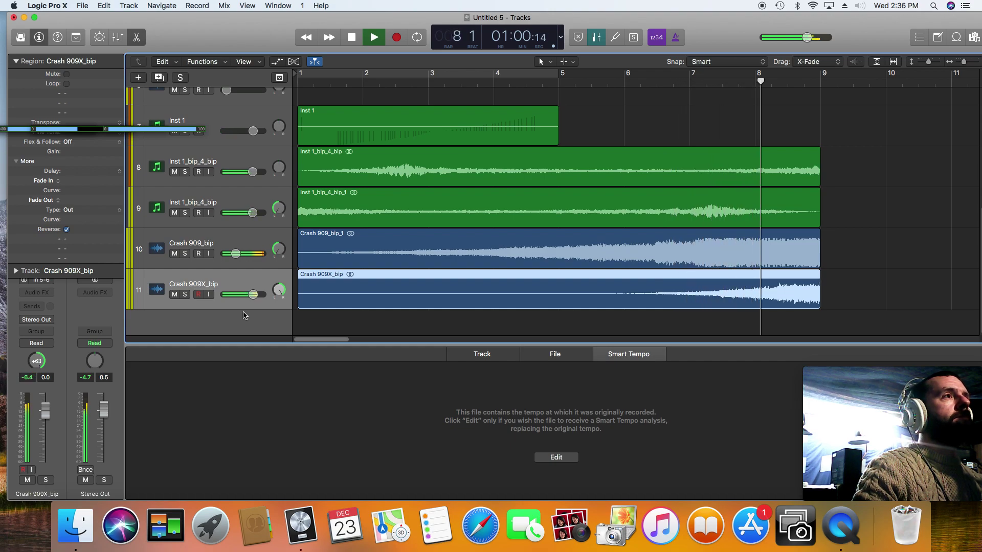
{"action": "key", "text": "space"}
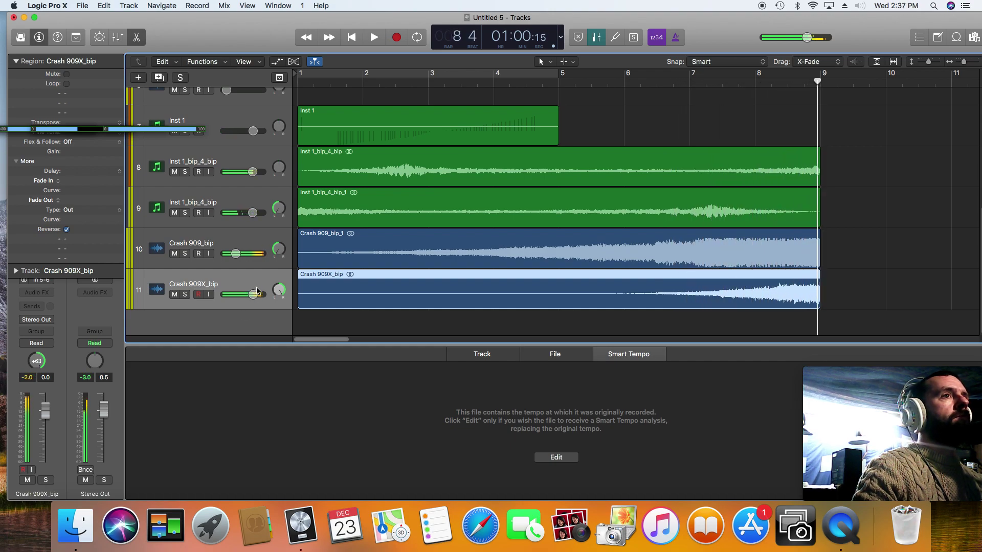
{"action": "left_click_drag", "start_coordinate": [252, 294], "coordinate": [238, 295]}
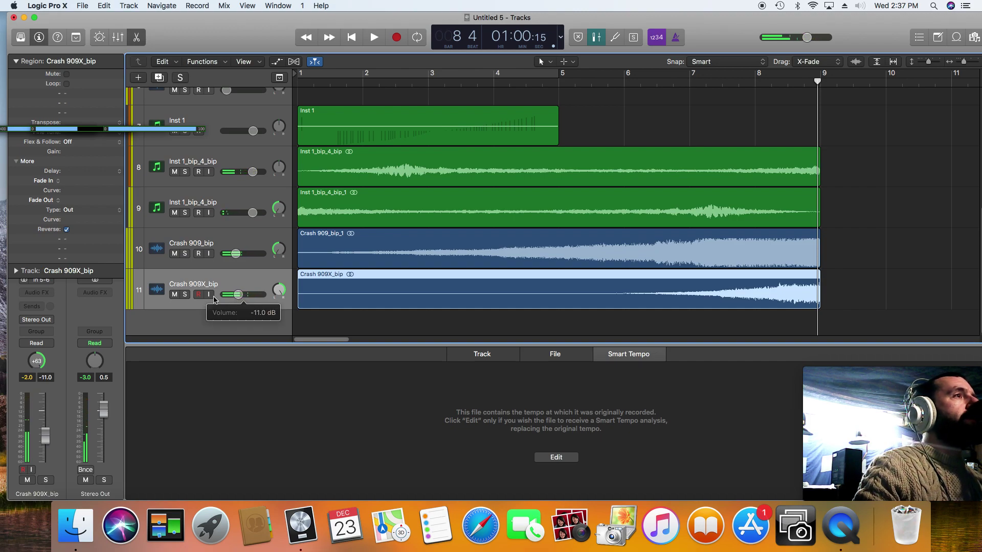
{"action": "left_click", "coordinate": [240, 254]}
{"action": "left_click", "coordinate": [624, 83]}
{"action": "key", "text": "space"}
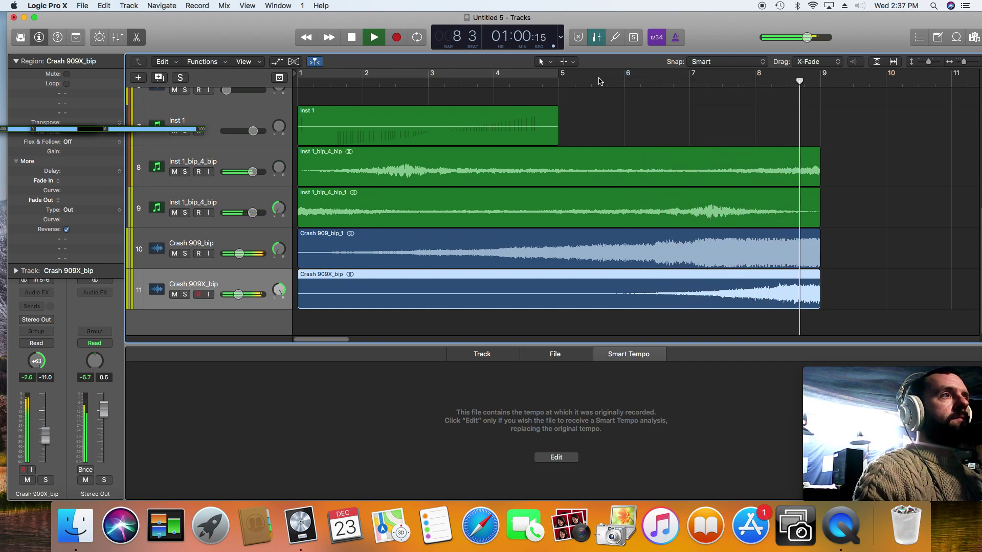
{"action": "key", "text": "space"}
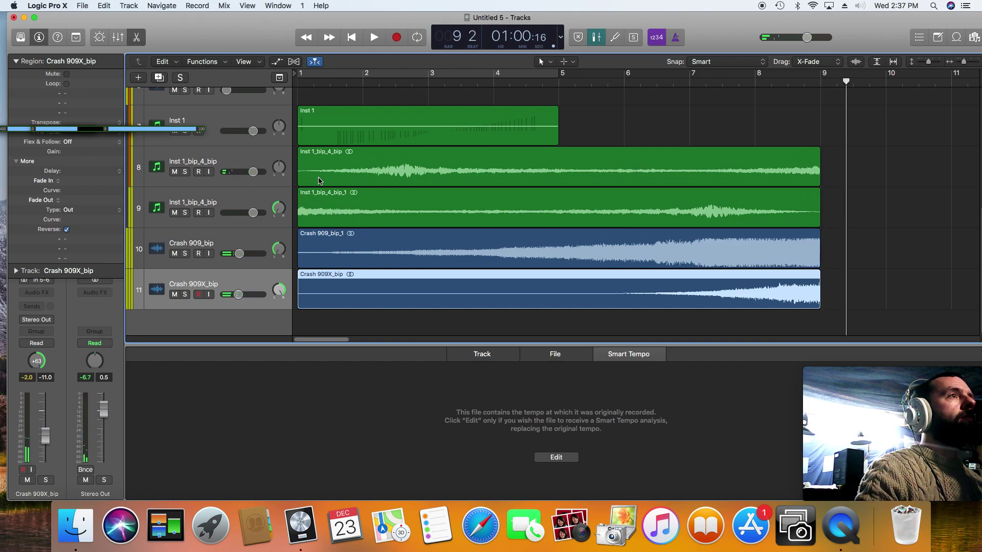
Step: Play the opening from bar 1 and check the levels of both Inst 1_bip_4_bip tracks
{"action": "key", "text": "Return"}
{"action": "key", "text": "space"}
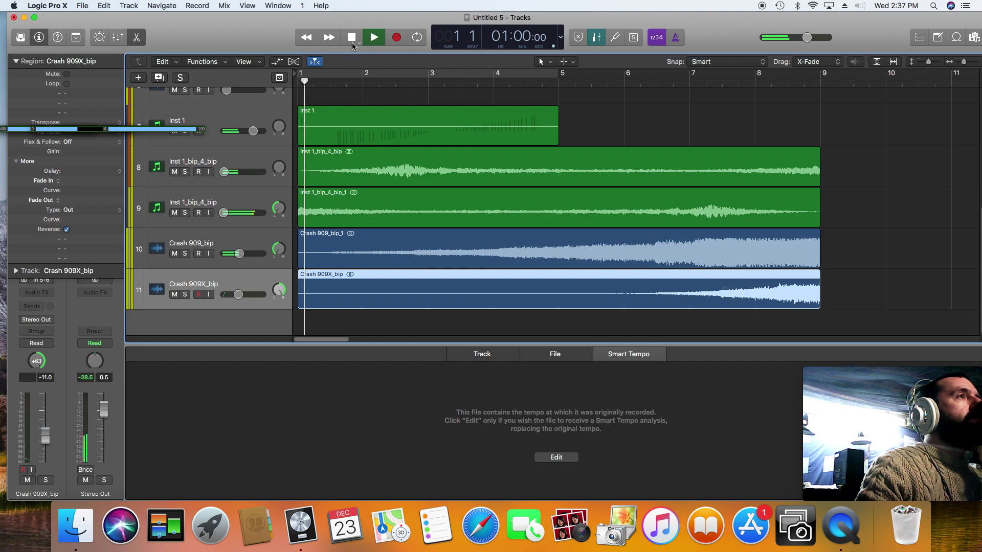
{"action": "key", "text": "space"}
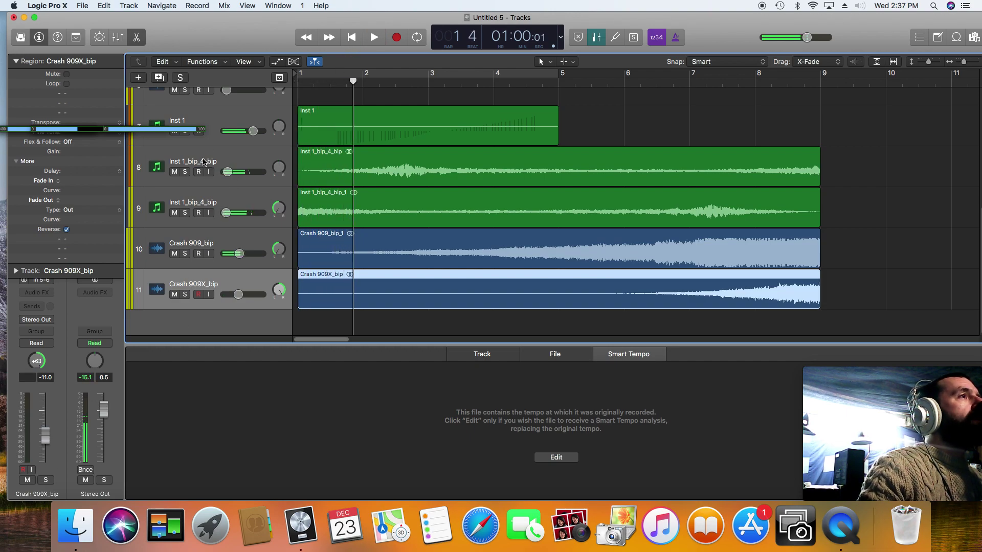
{"action": "key", "text": "Up"}
{"action": "key", "text": "Up"}
{"action": "key", "text": "Up"}
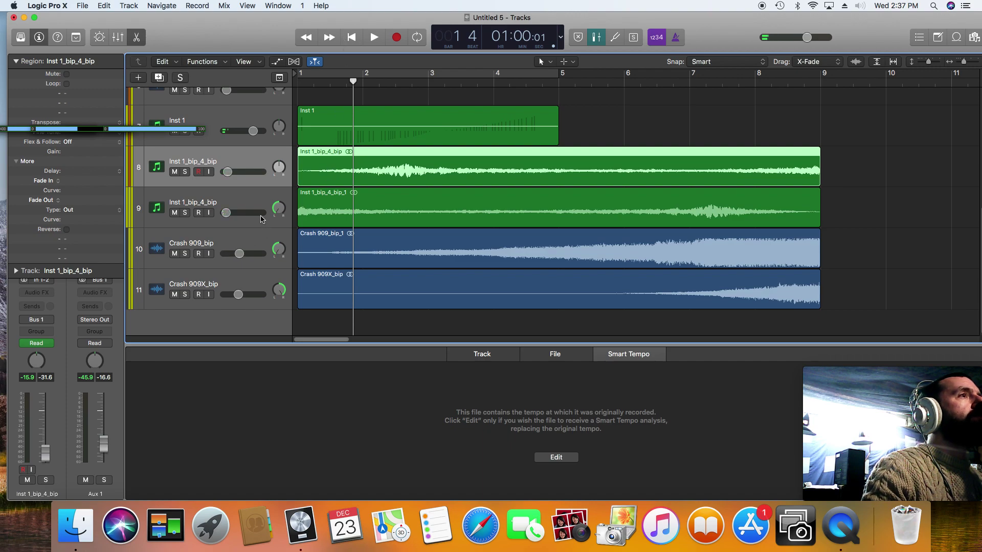
{"action": "key", "text": "Down"}
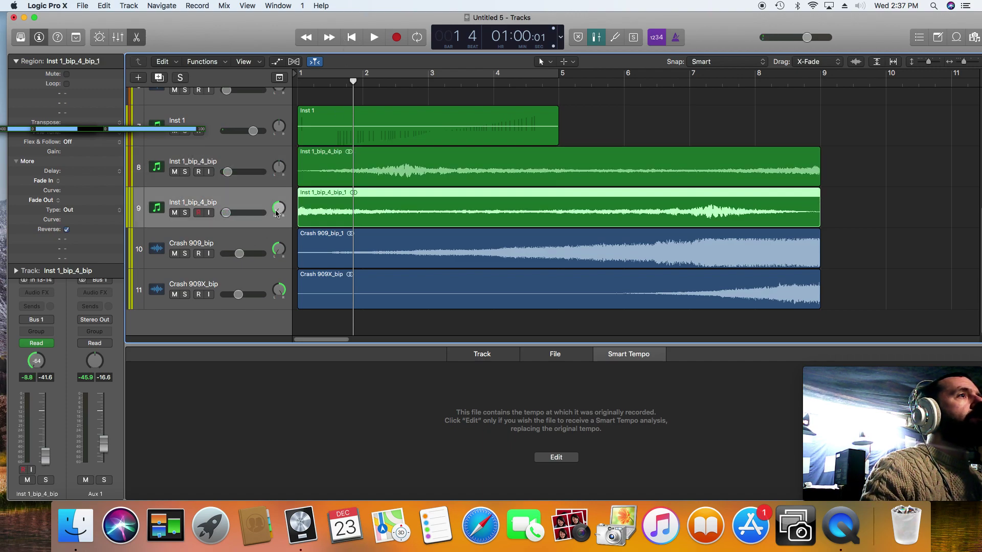
Step: Display the tracks' volume automation and play the opening from bar 1 to compare the fade-in curves with the sound
{"action": "left_click", "coordinate": [290, 63]}
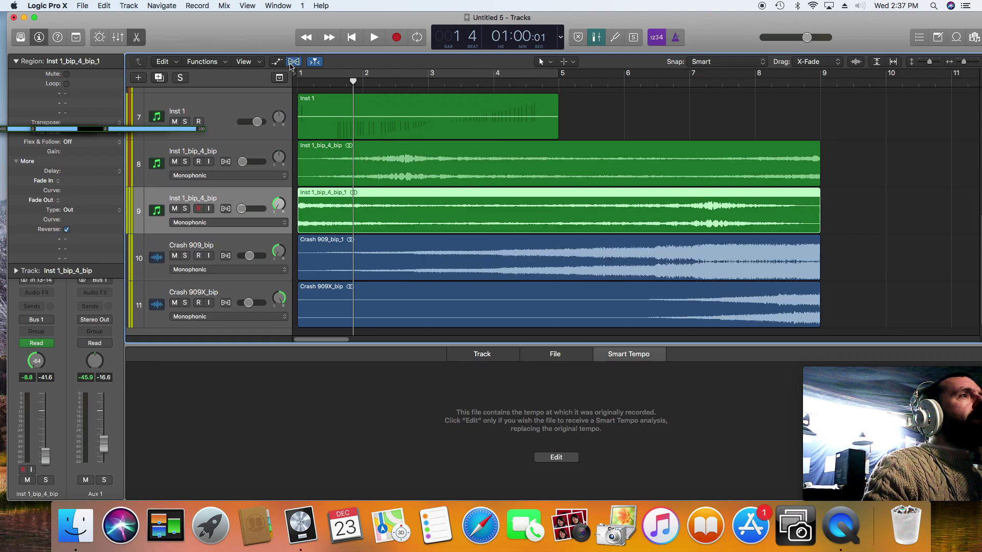
{"action": "left_click", "coordinate": [295, 76]}
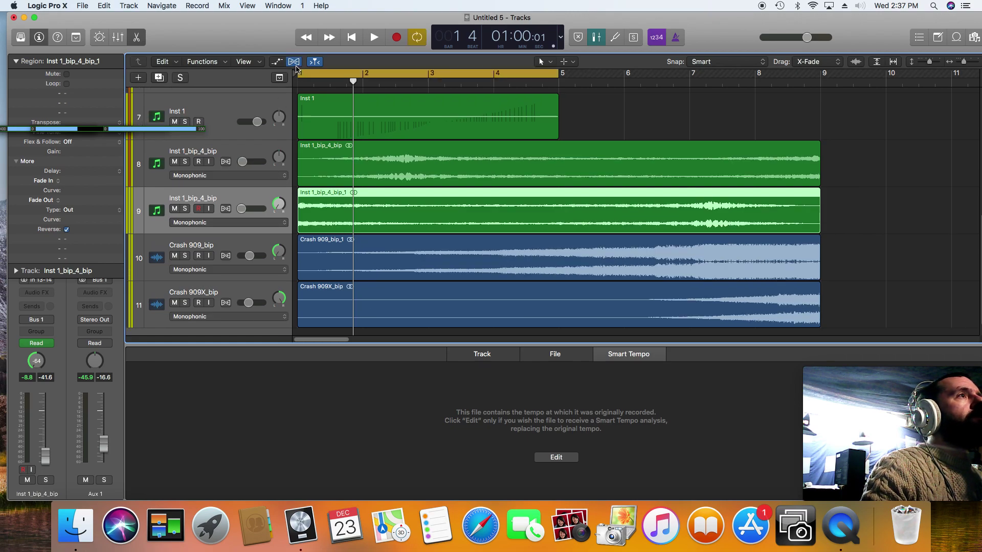
{"action": "left_click", "coordinate": [293, 62]}
{"action": "left_click", "coordinate": [277, 61]}
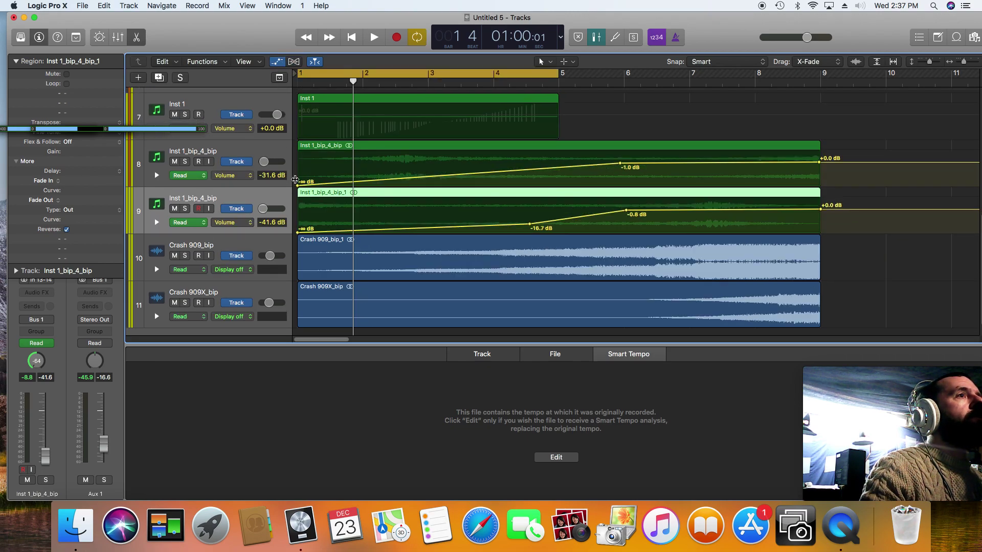
{"action": "left_click", "coordinate": [351, 37]}
{"action": "left_click", "coordinate": [374, 37]}
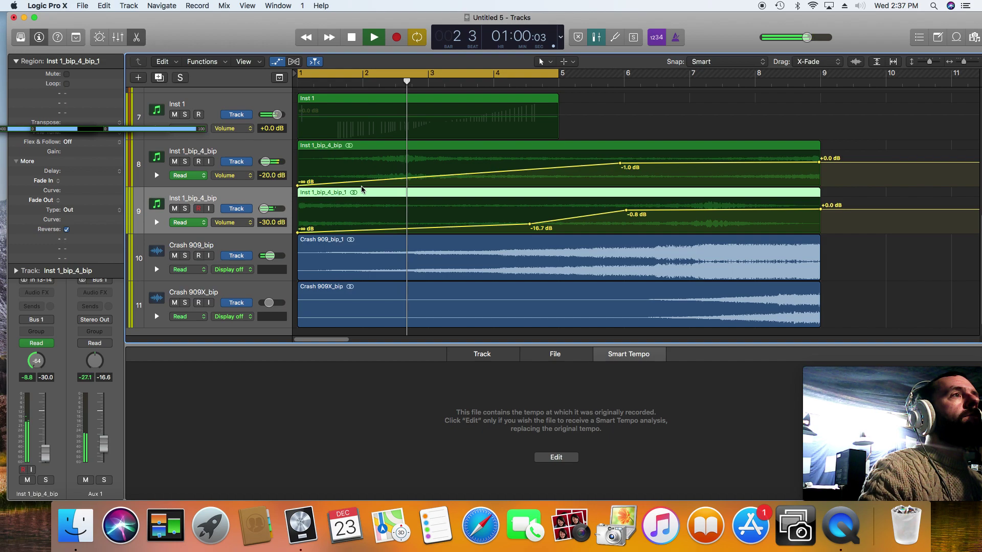
{"action": "key", "text": "space"}
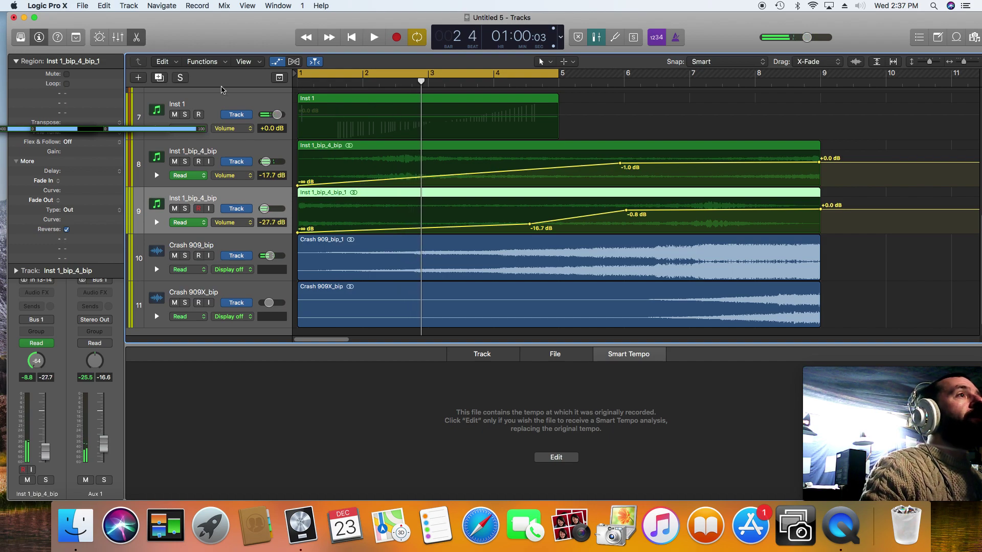
Step: Mute the original Inst 1 track and raise the Aux 1 bus volume to -5.8 dB during playback from bar 1
{"action": "left_click", "coordinate": [175, 114]}
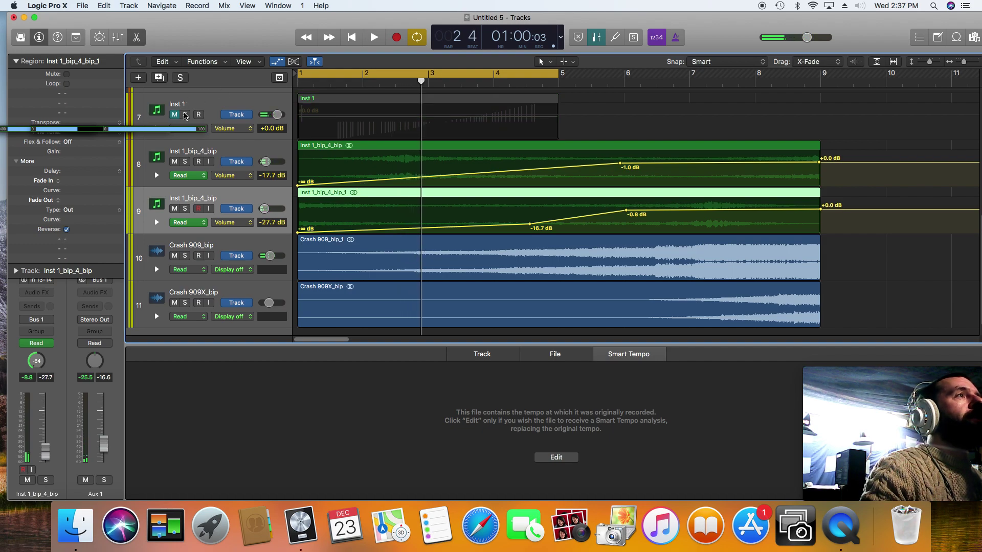
{"action": "left_click", "coordinate": [351, 37]}
{"action": "key", "text": "space"}
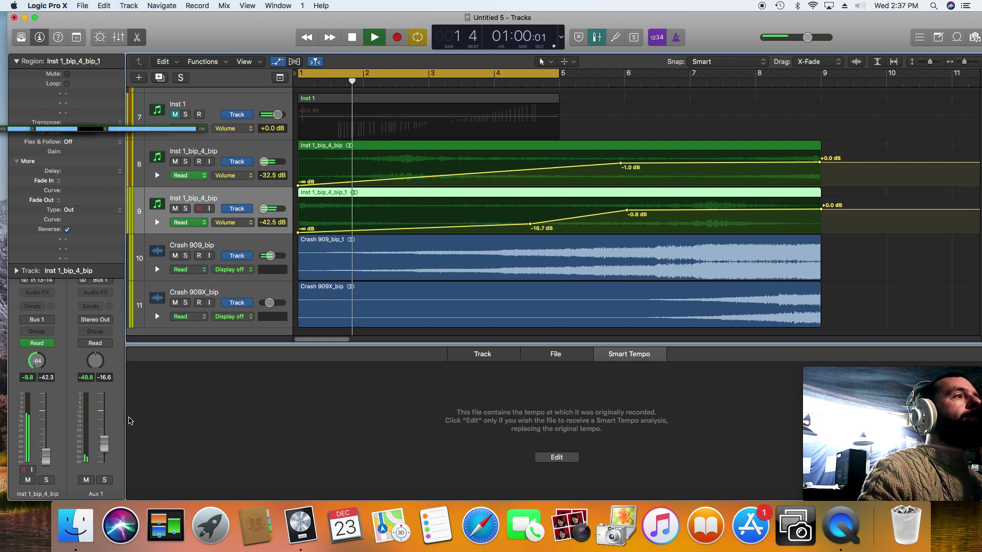
{"action": "left_click_drag", "start_coordinate": [104, 439], "coordinate": [103, 437]}
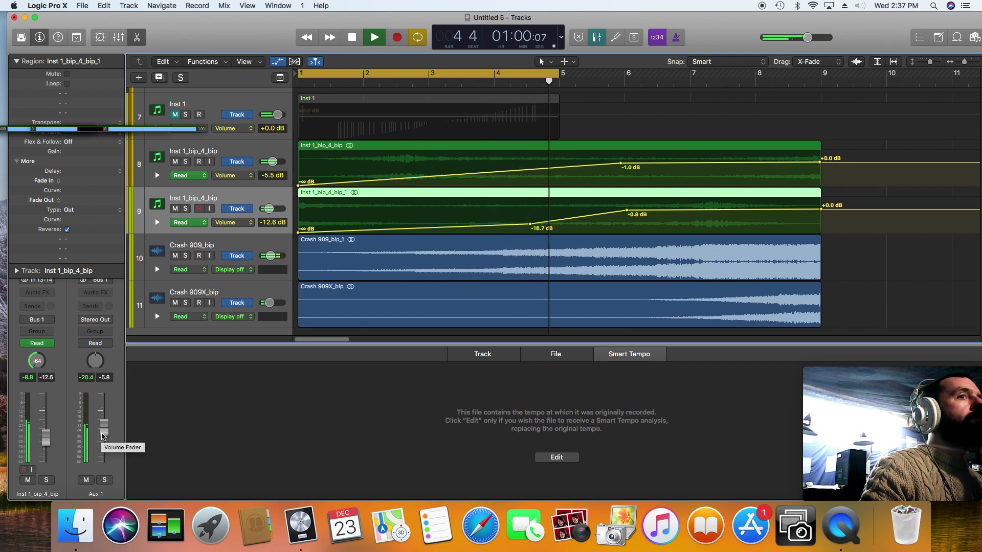
{"action": "key", "text": "space"}
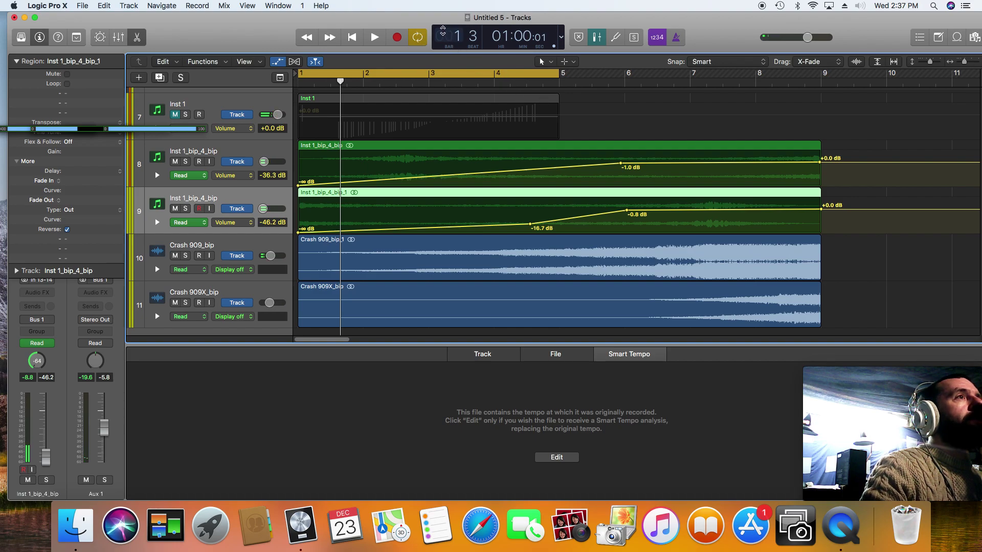
Step: Turn off cycle mode, hide automation, and pan Inst 1_bip_4_bip on track 9 to -23 and track 8 slightly right, checking playback from bar 1
{"action": "left_click", "coordinate": [420, 41]}
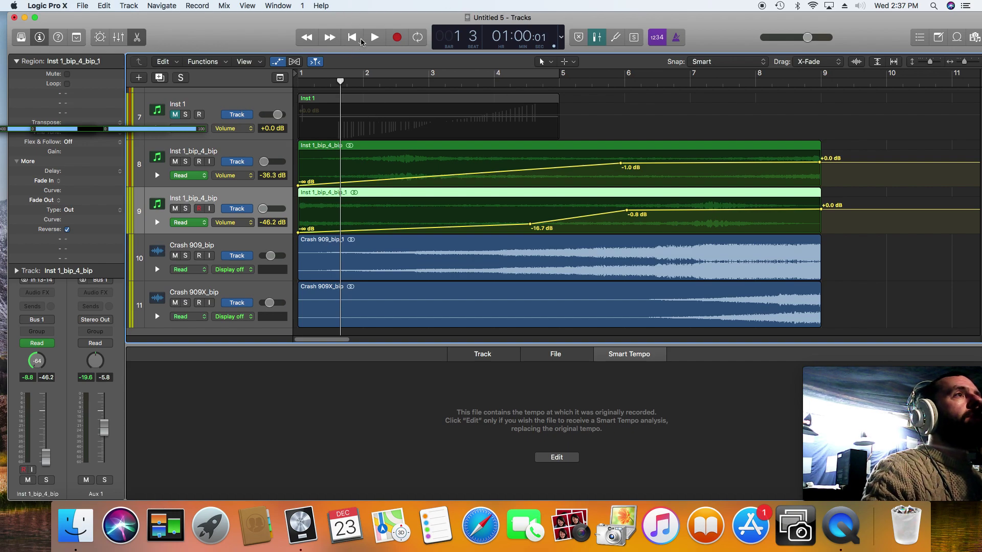
{"action": "left_click", "coordinate": [375, 37]}
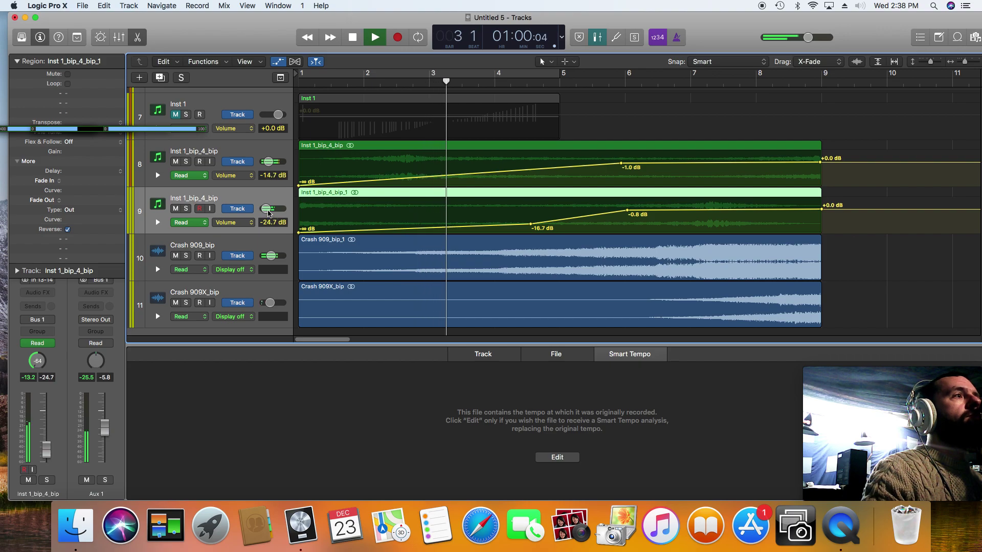
{"action": "key", "text": "a"}
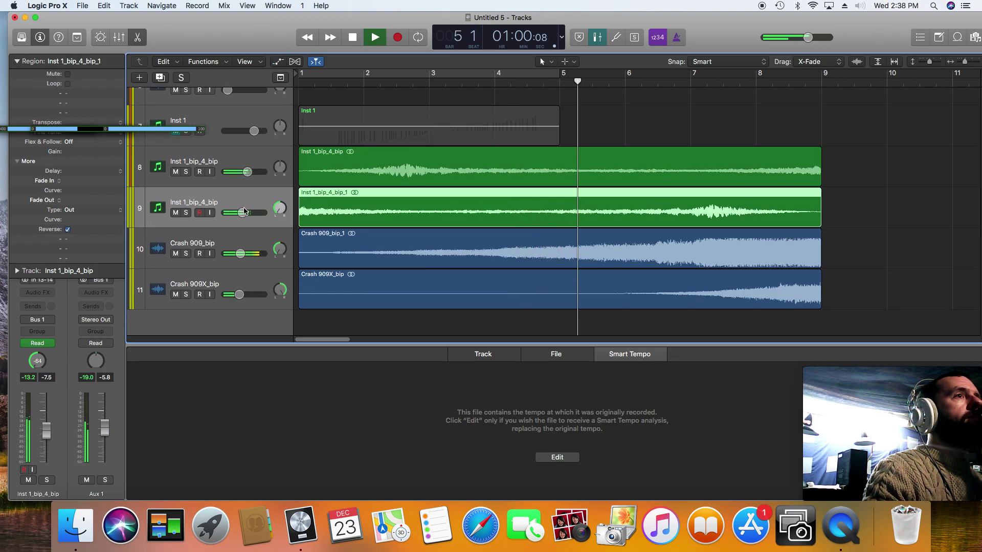
{"action": "mouse_move", "coordinate": [279, 211]}
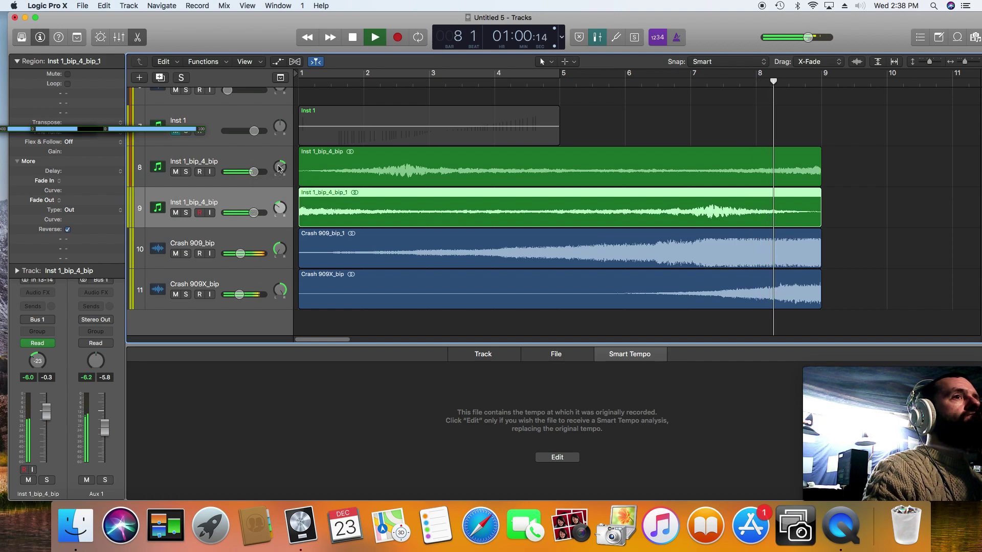
{"action": "left_click", "coordinate": [352, 37]}
{"action": "key", "text": "space"}
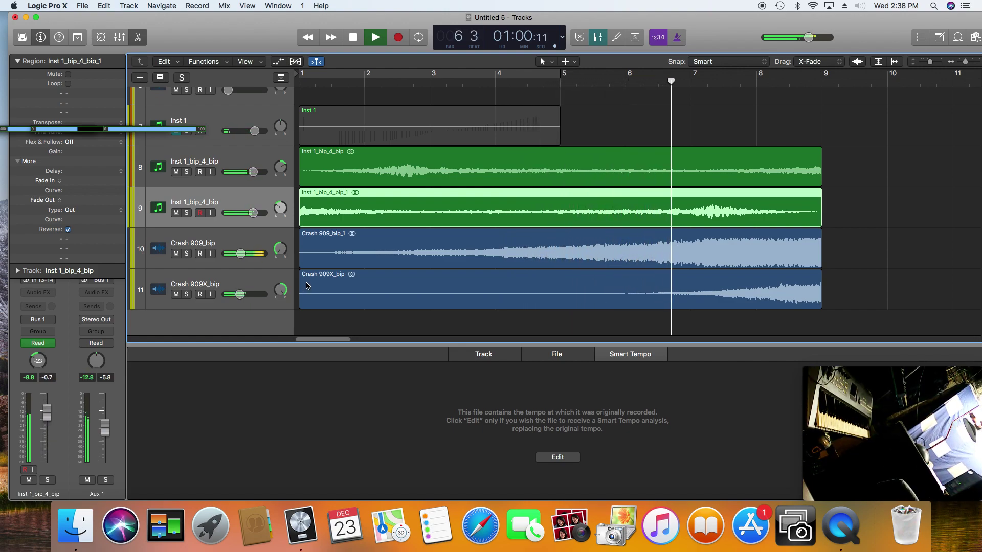
{"action": "key", "text": "space"}
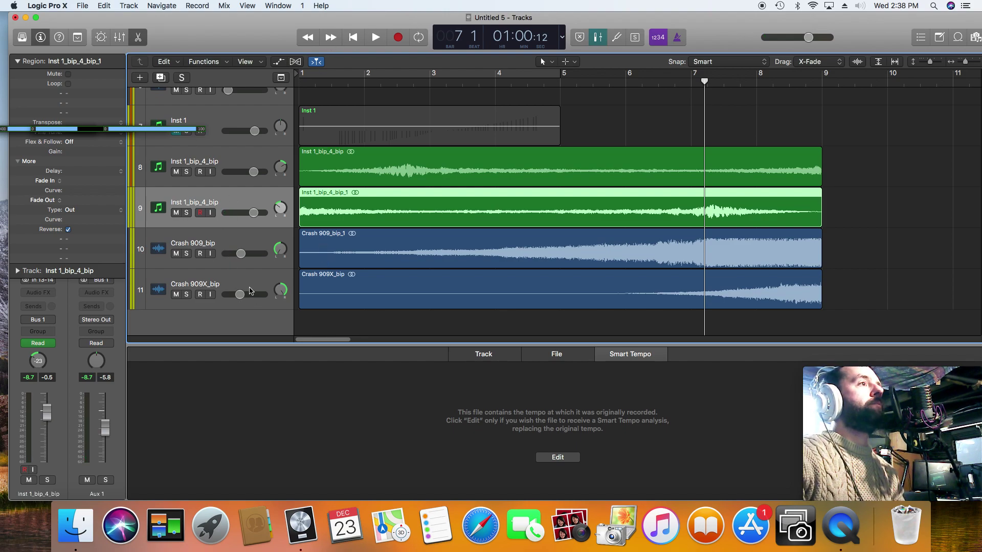
Step: Narrow the panning of both crash tracks, with Crash 909_bip at -33, and check the mix from bar 1
{"action": "left_click_drag", "start_coordinate": [279, 293], "coordinate": [278, 292]}
{"action": "left_click_drag", "start_coordinate": [280, 249], "coordinate": [280, 290]}
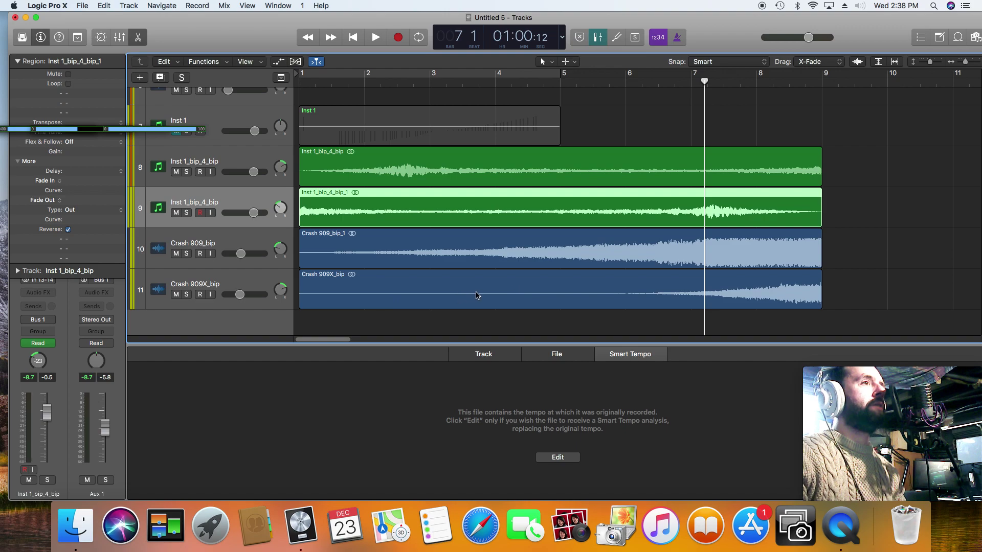
{"action": "left_click", "coordinate": [354, 38]}
{"action": "key", "text": "space"}
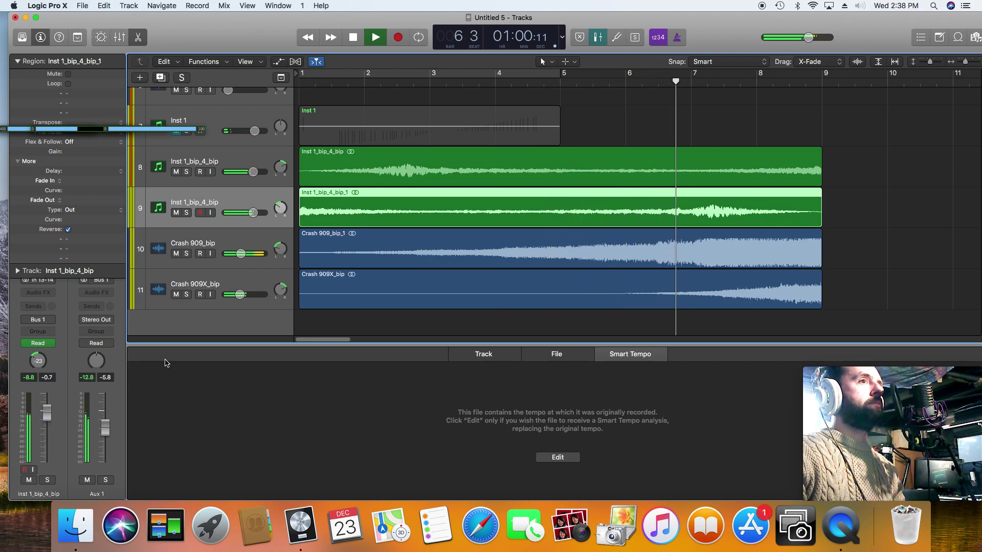
{"action": "key", "text": "space"}
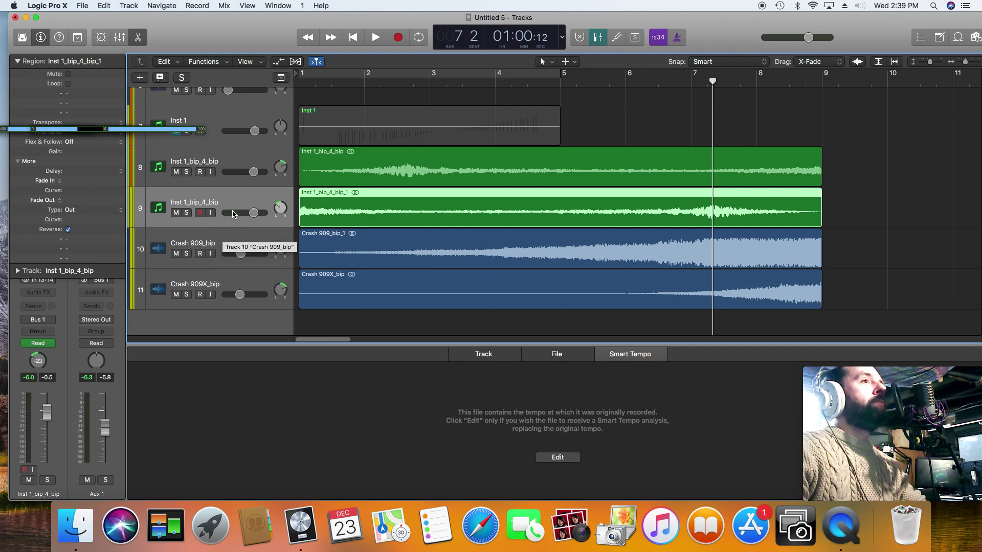
Step: Insert a Phaser modulation effect on the Crash 909_bip track after its Channel EQ
{"action": "left_click", "coordinate": [223, 238]}
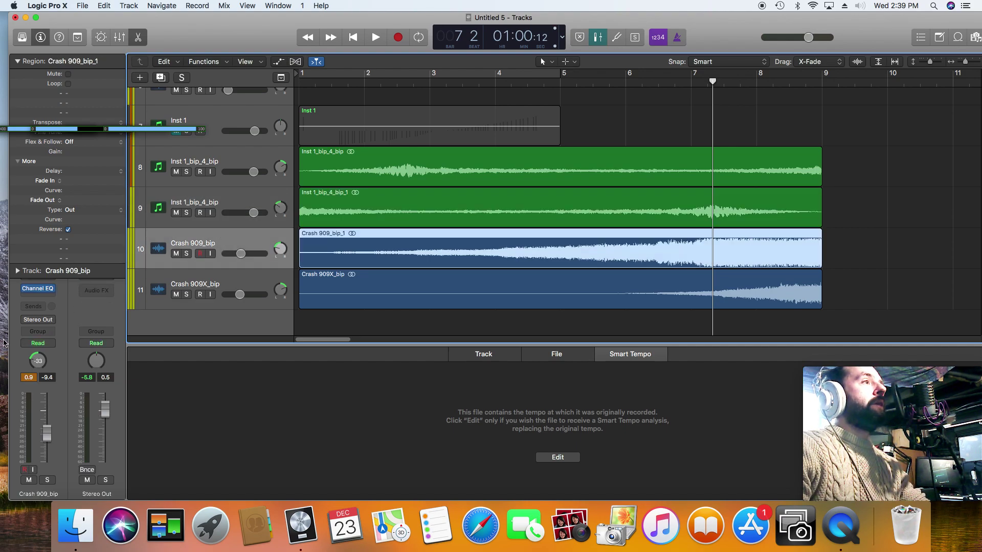
{"action": "left_click", "coordinate": [40, 295]}
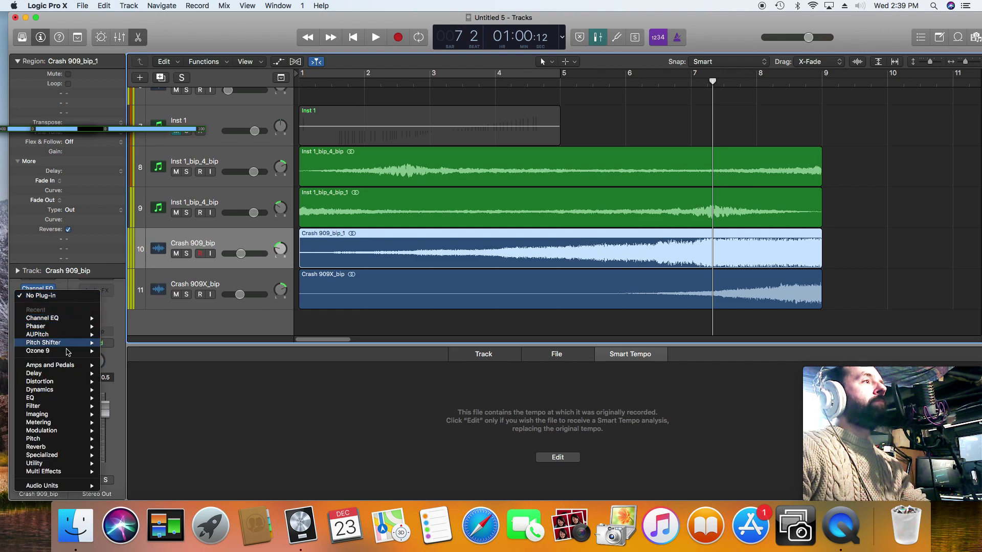
{"action": "mouse_move", "coordinate": [80, 438]}
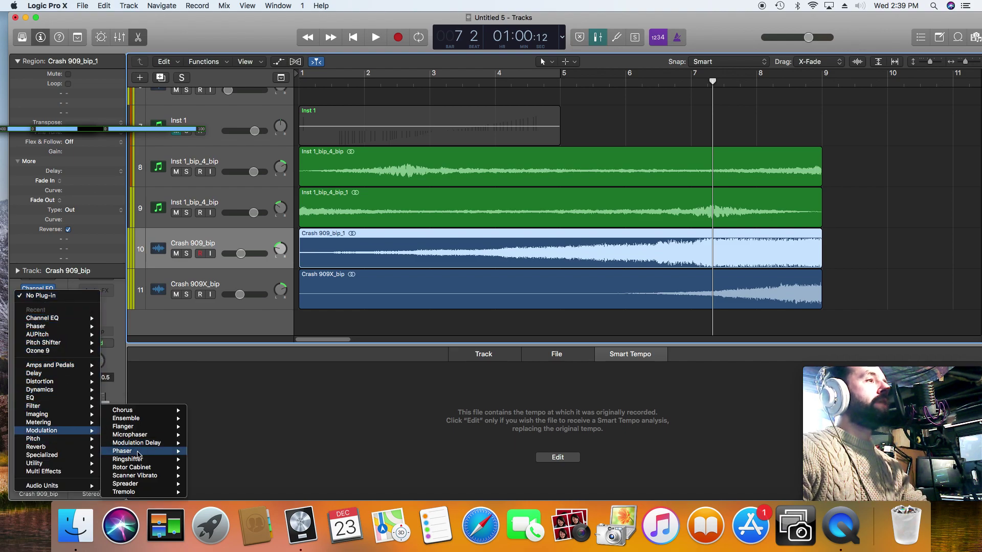
{"action": "mouse_move", "coordinate": [141, 452]}
{"action": "left_click", "coordinate": [233, 452]}
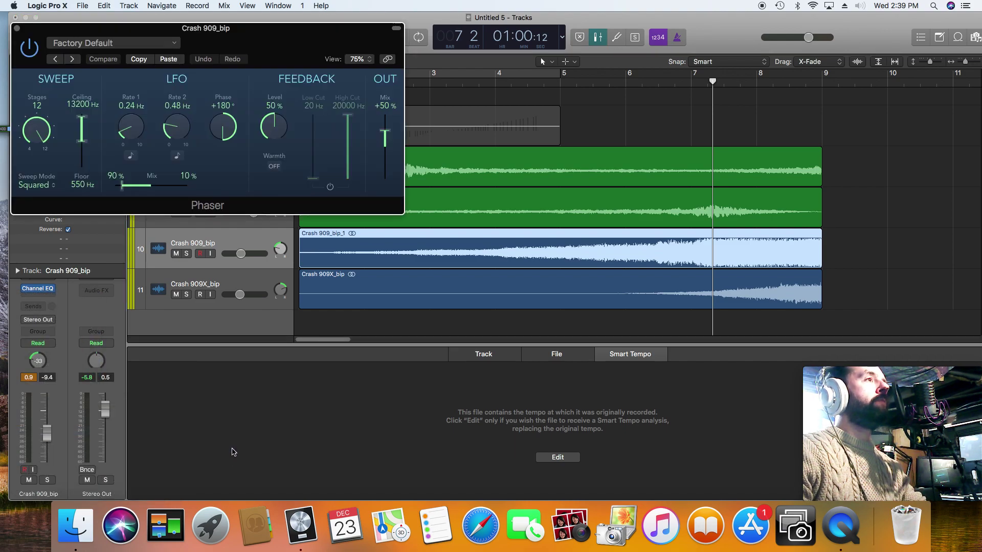
Step: Audition the Phaser's Factory Default setting on Crash 909_bip by playing the whole texture from bar 1
{"action": "left_click_drag", "start_coordinate": [347, 28], "coordinate": [337, 58]}
{"action": "left_click", "coordinate": [353, 39]}
{"action": "key", "text": "space"}
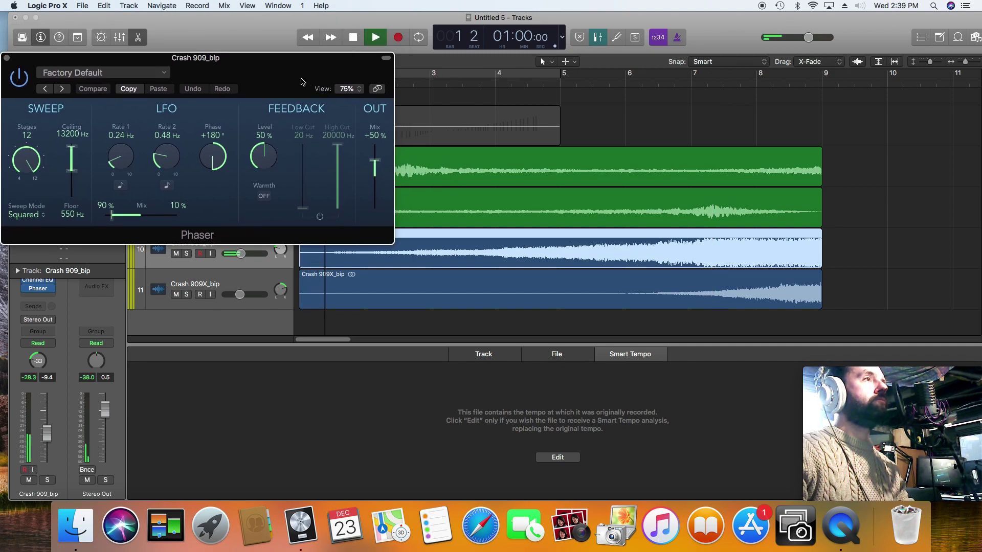
{"action": "left_click_drag", "start_coordinate": [301, 82], "coordinate": [306, 53]}
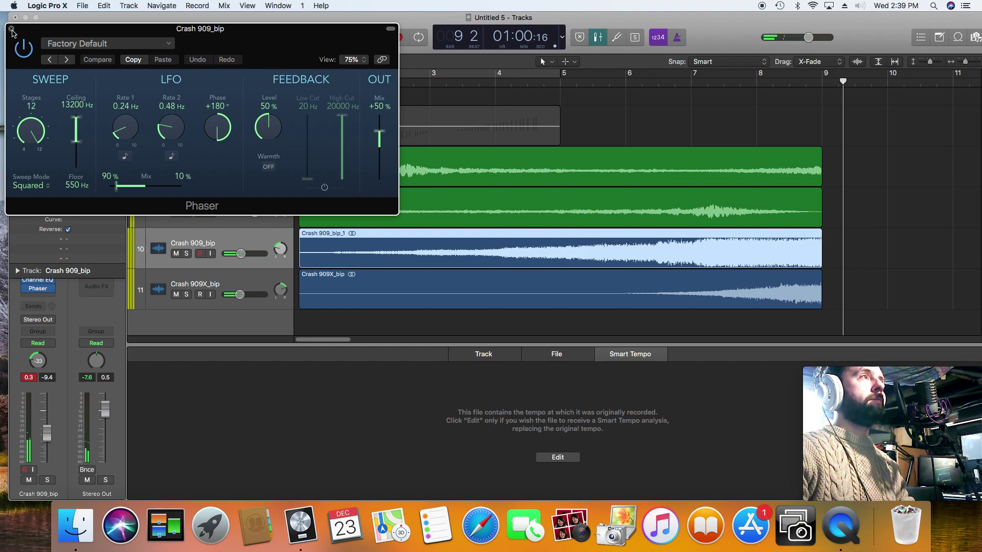
Step: Insert a stereo Flanger modulation effect on the Crash 909X_bip track
{"action": "left_click", "coordinate": [12, 29]}
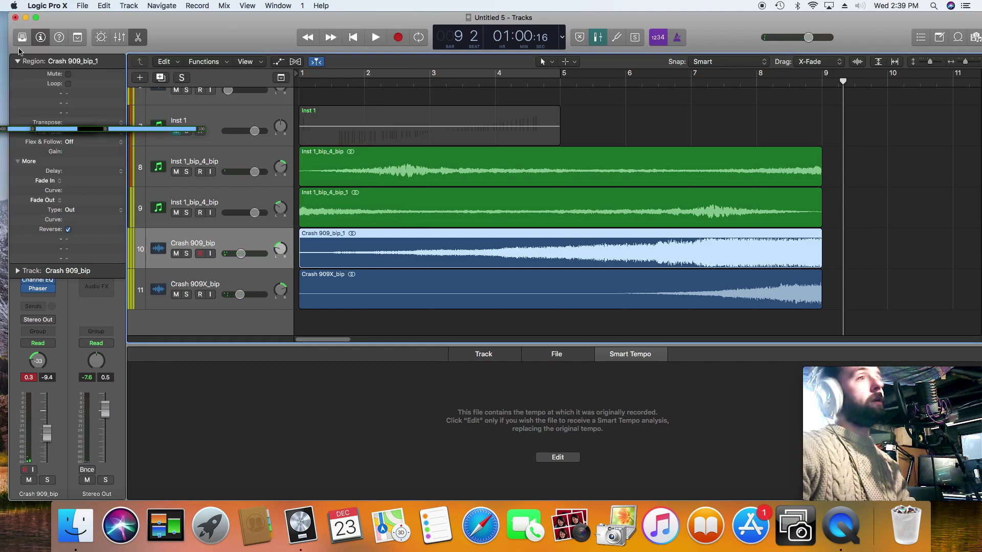
{"action": "left_click", "coordinate": [237, 284]}
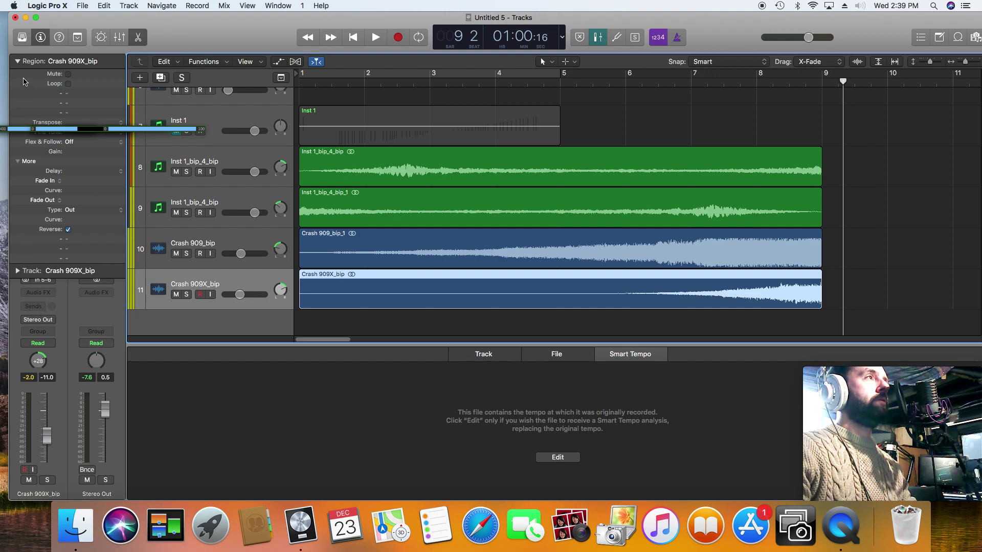
{"action": "left_click", "coordinate": [18, 61]}
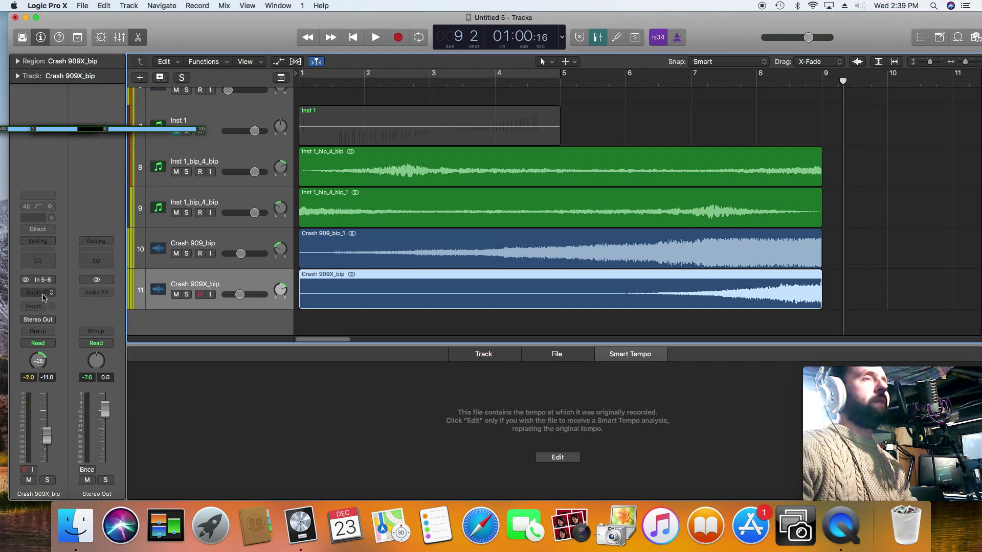
{"action": "left_click", "coordinate": [44, 297]}
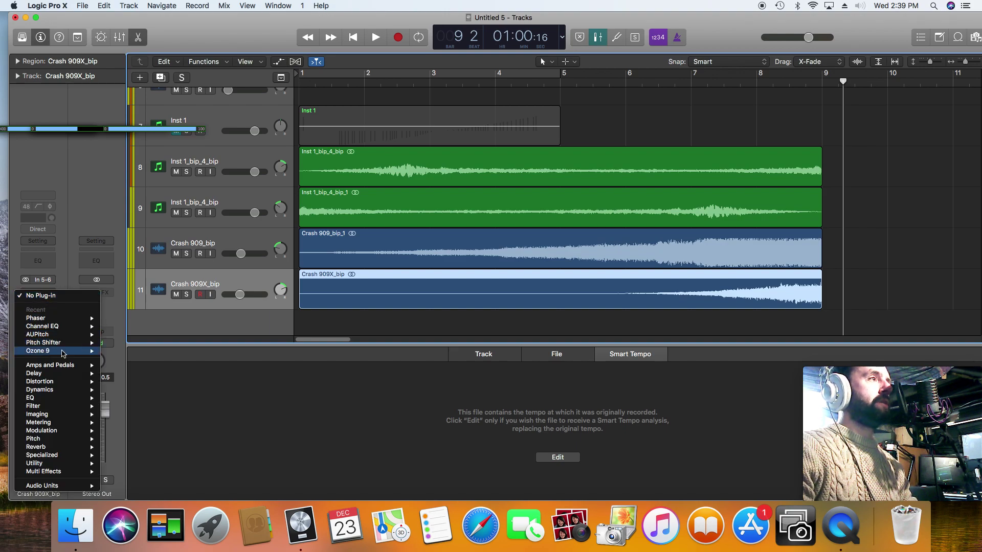
{"action": "mouse_move", "coordinate": [70, 390]}
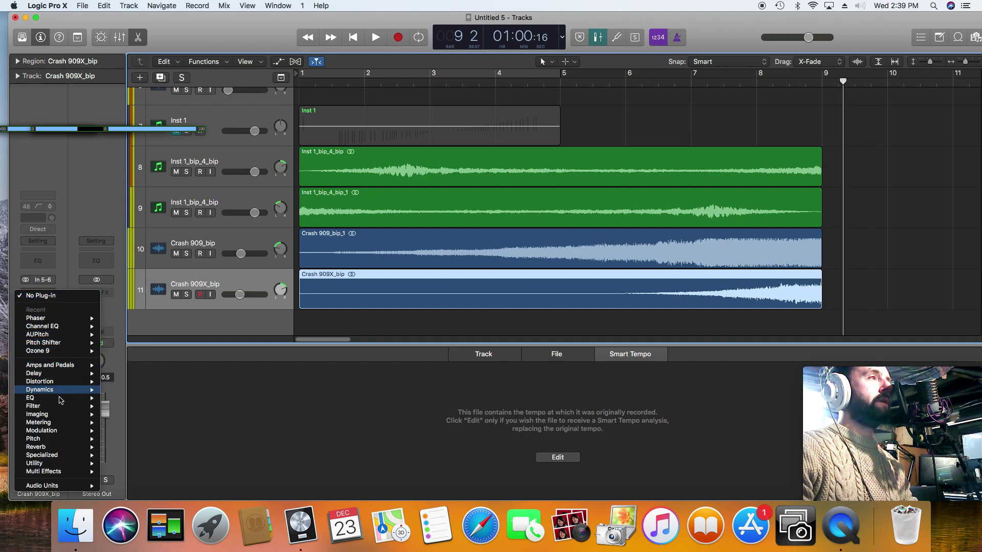
{"action": "mouse_move", "coordinate": [62, 434]}
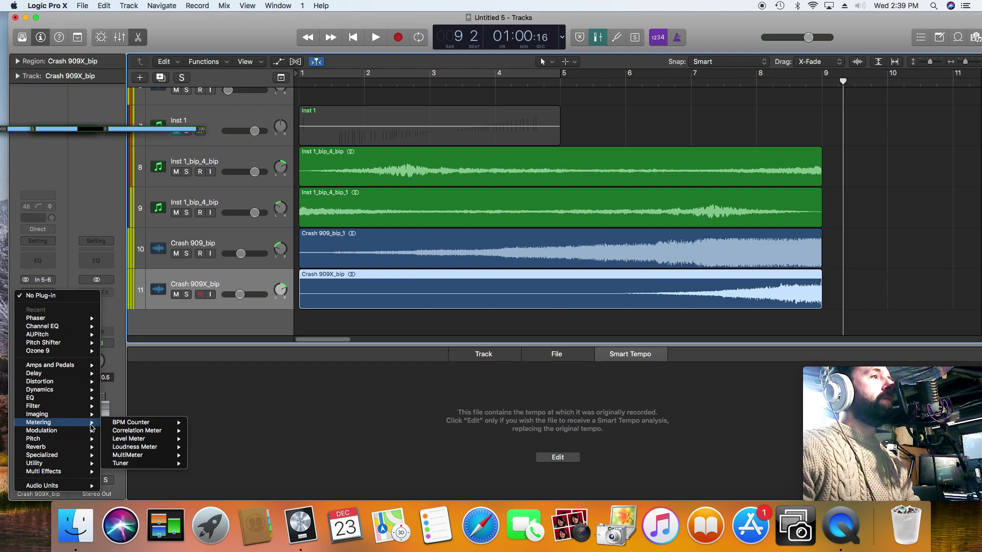
{"action": "mouse_move", "coordinate": [137, 452]}
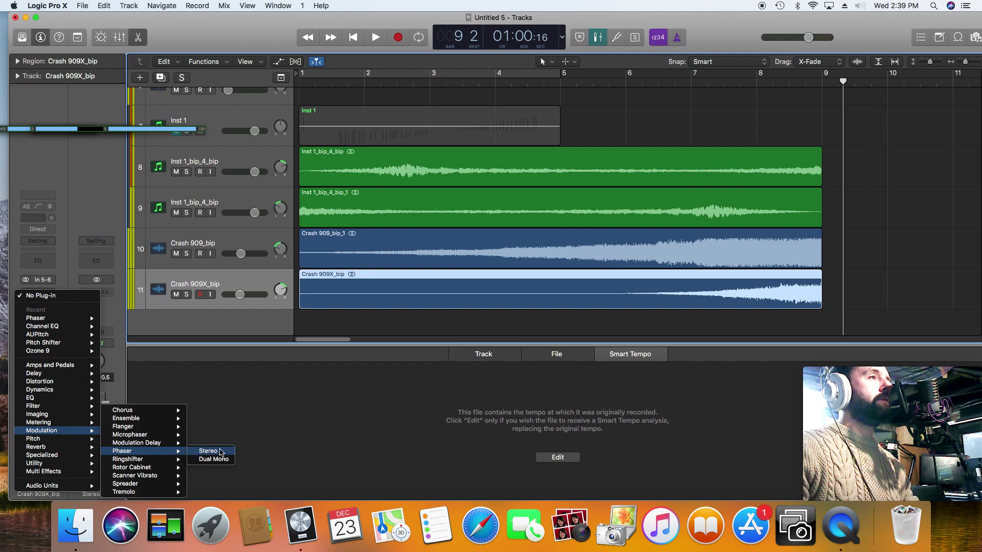
{"action": "mouse_move", "coordinate": [162, 475]}
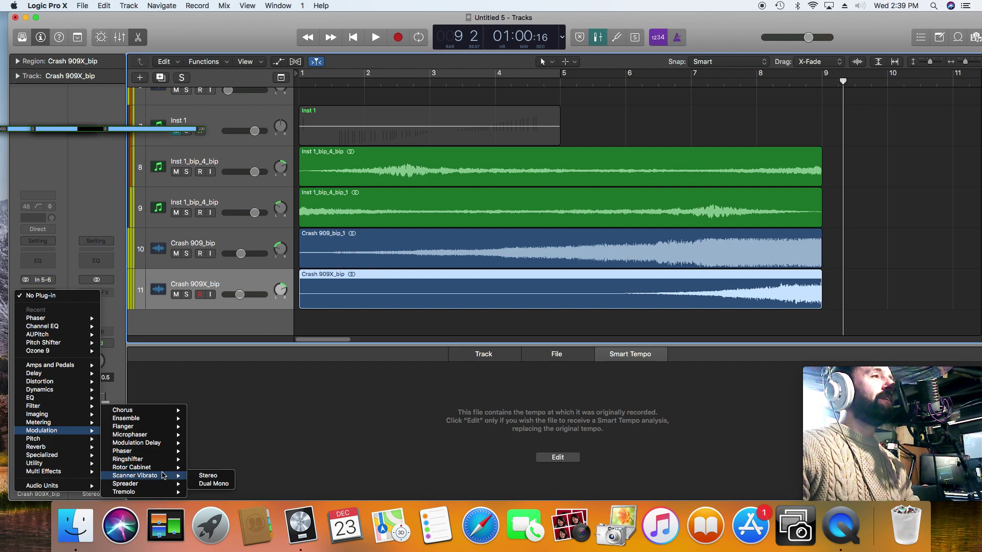
{"action": "mouse_move", "coordinate": [168, 427]}
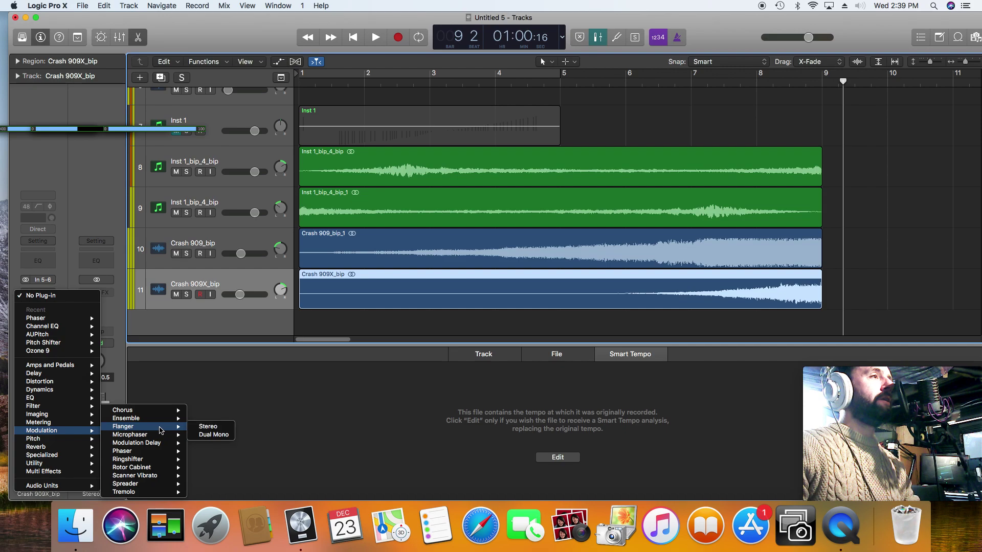
{"action": "left_click", "coordinate": [195, 427]}
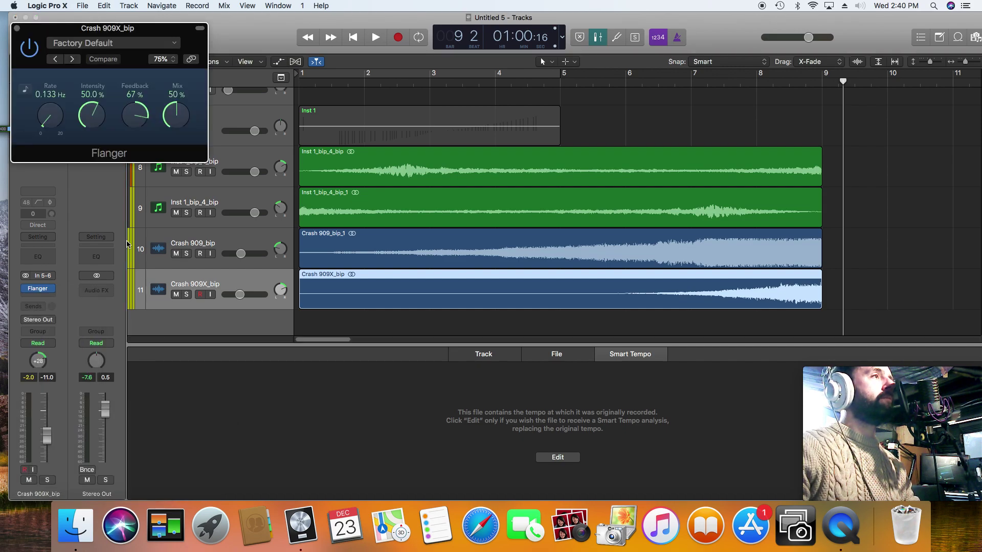
Step: Add a Channel EQ ahead of the Flanger on Crash 909X_bip and cut its low shelf by 24 dB at 455 Hz
{"action": "left_click", "coordinate": [37, 258]}
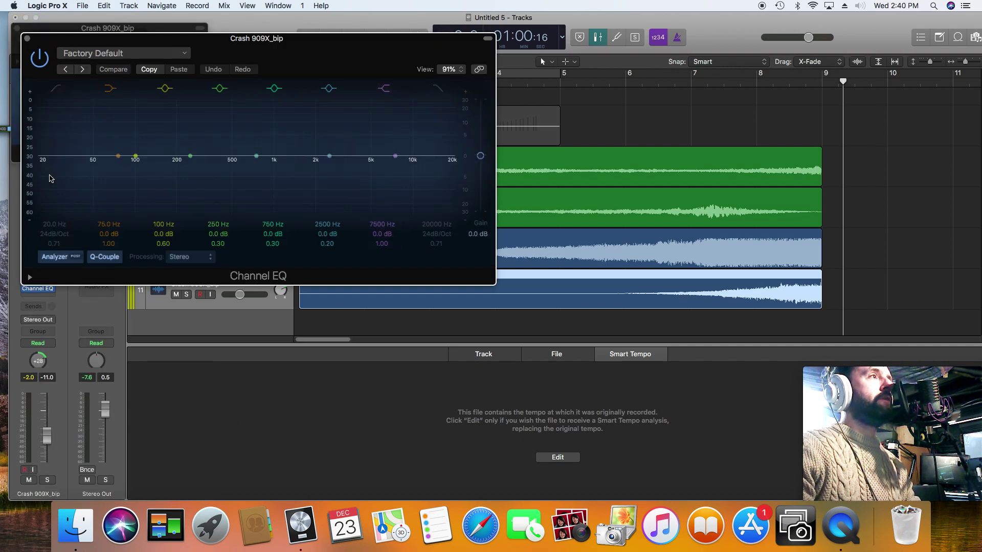
{"action": "left_click_drag", "start_coordinate": [77, 47], "coordinate": [141, 47]}
{"action": "mouse_move", "coordinate": [36, 290]}
{"action": "left_mouse_down"}
{"action": "mouse_move", "coordinate": [36, 278]}
{"action": "mouse_move", "coordinate": [38, 298]}
{"action": "left_mouse_up"}
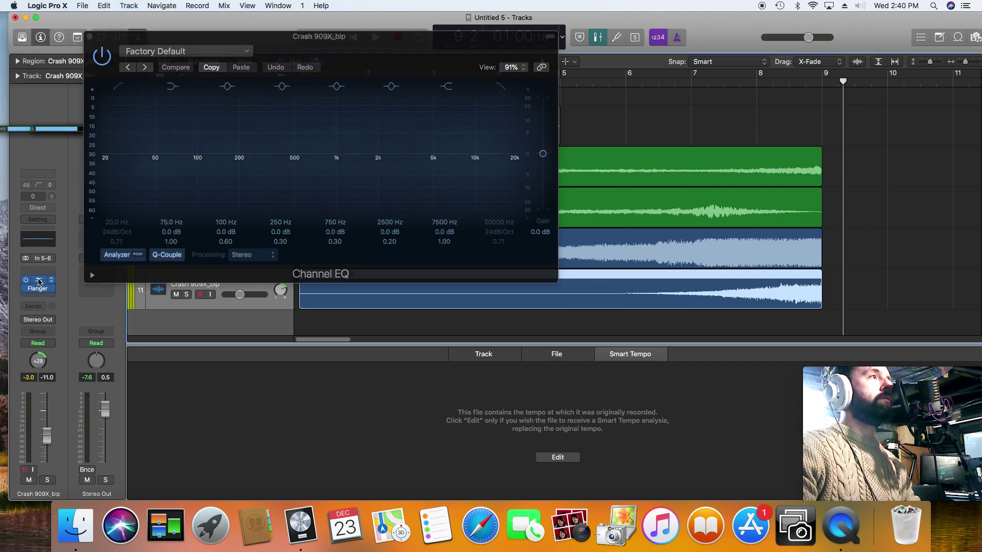
{"action": "left_click", "coordinate": [39, 280]}
{"action": "left_click", "coordinate": [53, 269]}
{"action": "left_click_drag", "start_coordinate": [165, 168], "coordinate": [294, 204]}
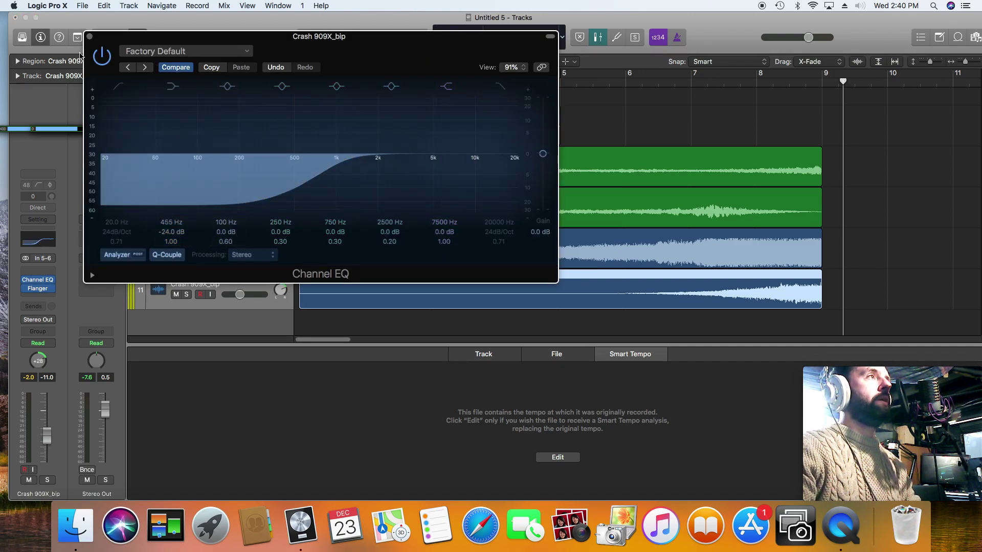
{"action": "left_click", "coordinate": [90, 37]}
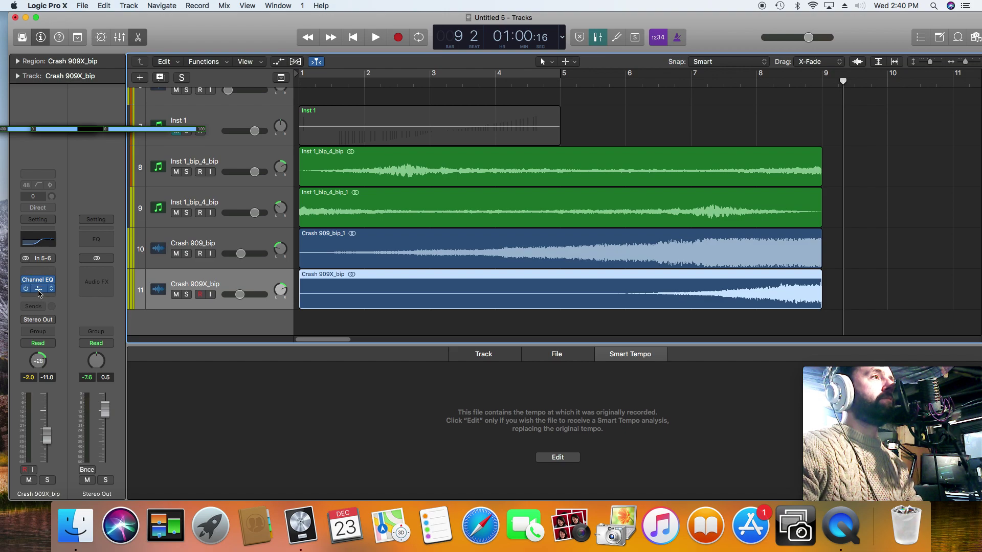
Step: Audition the Flanger on Crash 909X_bip with its current settings by playing the full texture, replaying the opening from bar 1
{"action": "left_click", "coordinate": [38, 290]}
{"action": "left_click", "coordinate": [335, 88]}
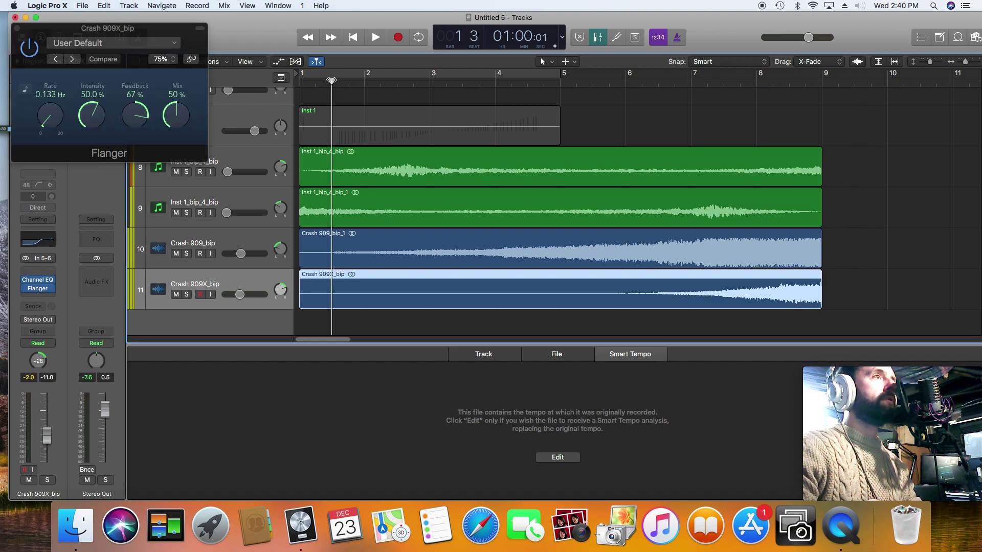
{"action": "key", "text": "space"}
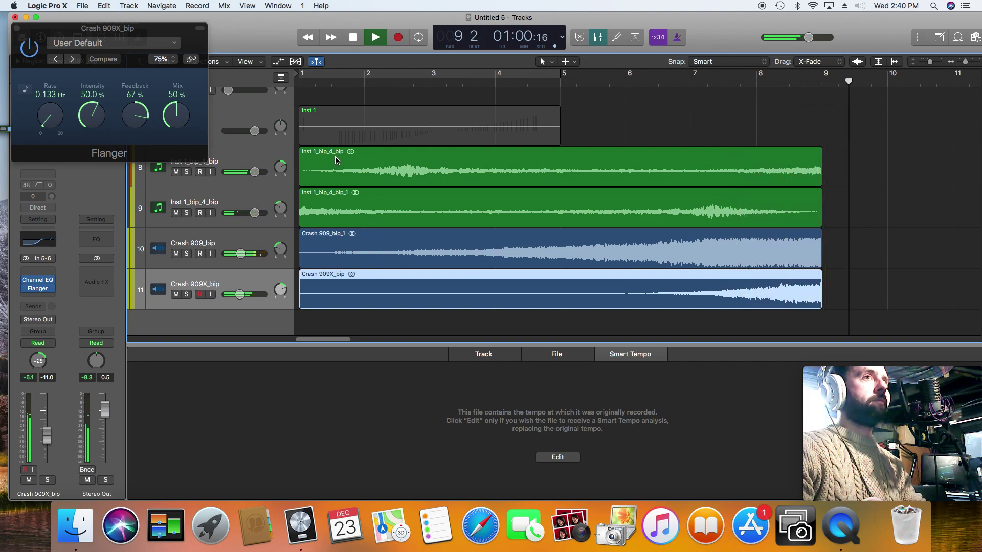
{"action": "key", "text": "space"}
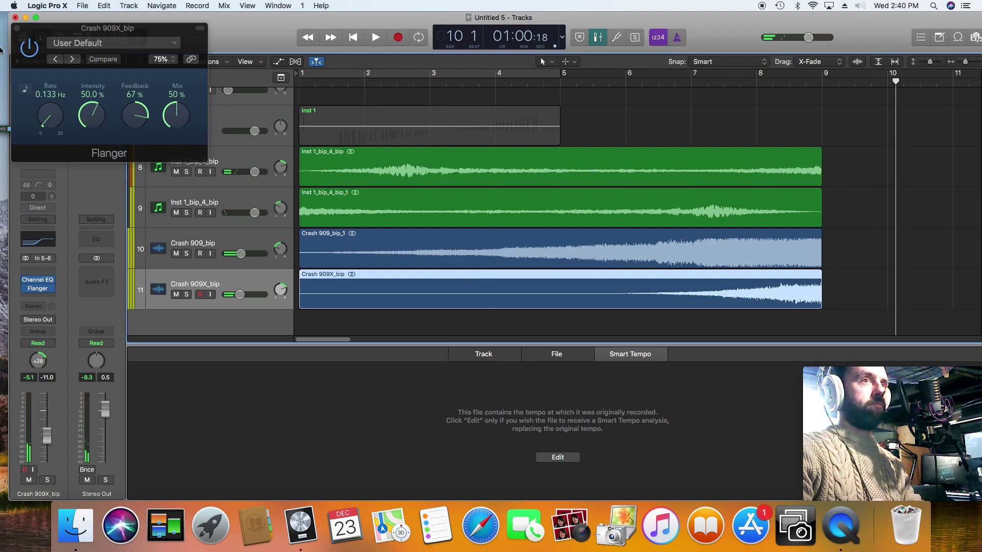
{"action": "left_click", "coordinate": [16, 28]}
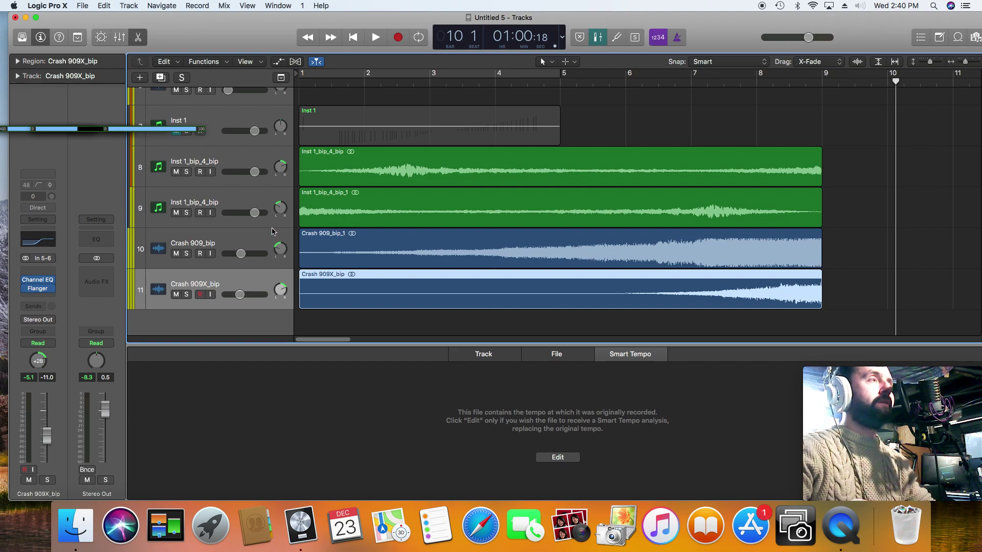
{"action": "left_click", "coordinate": [358, 39]}
{"action": "key", "text": "space"}
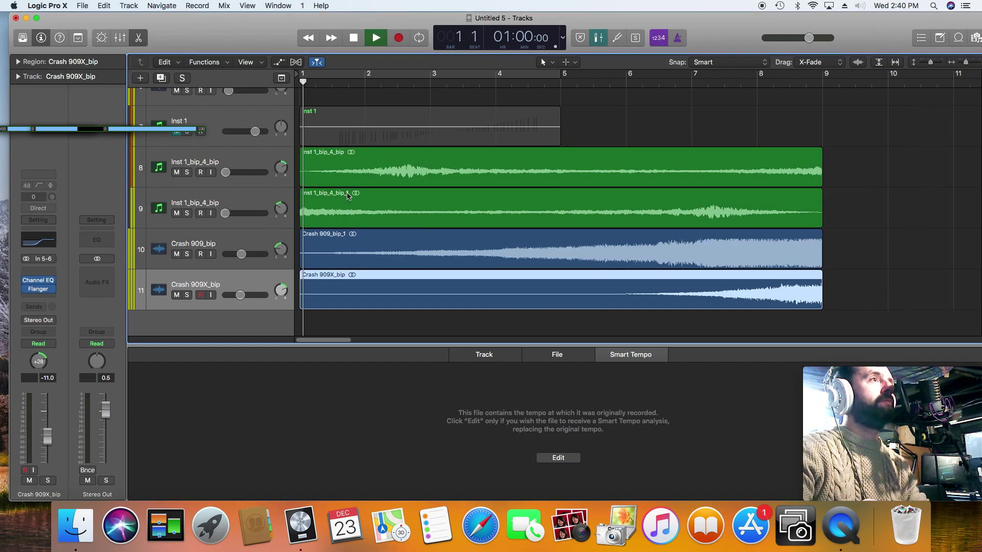
{"action": "key", "text": "space"}
Step: Bounce the four synth and crash regions on tracks 8 to 11 in place to a new track, leaving the sources and normalization off
{"action": "left_click_drag", "start_coordinate": [847, 164], "coordinate": [471, 299]}
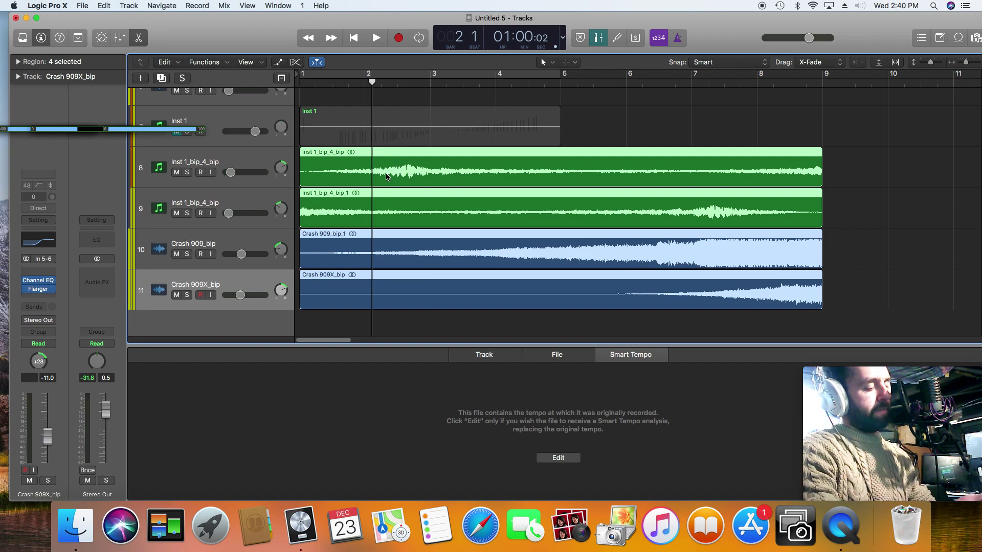
{"action": "key", "text": "ctrl+b"}
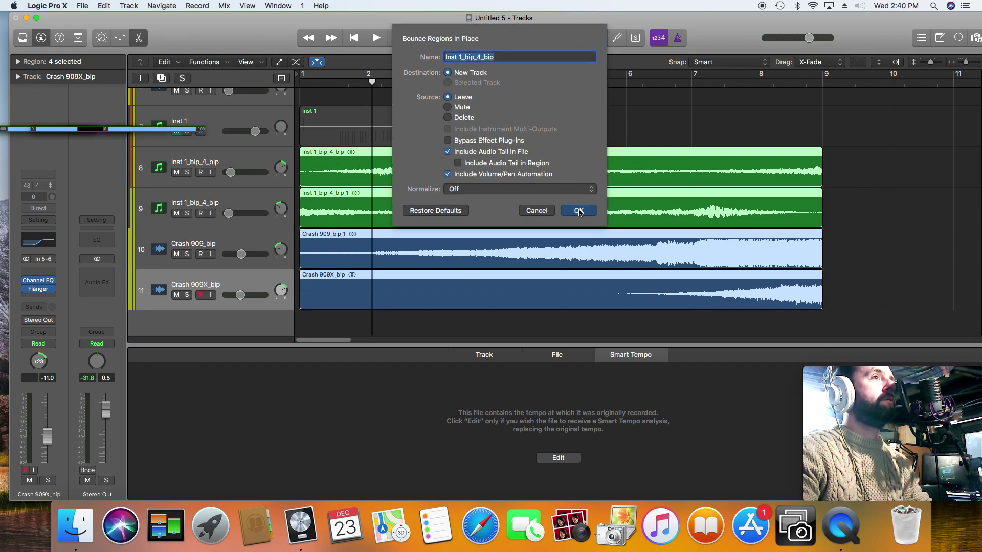
{"action": "left_click", "coordinate": [579, 211]}
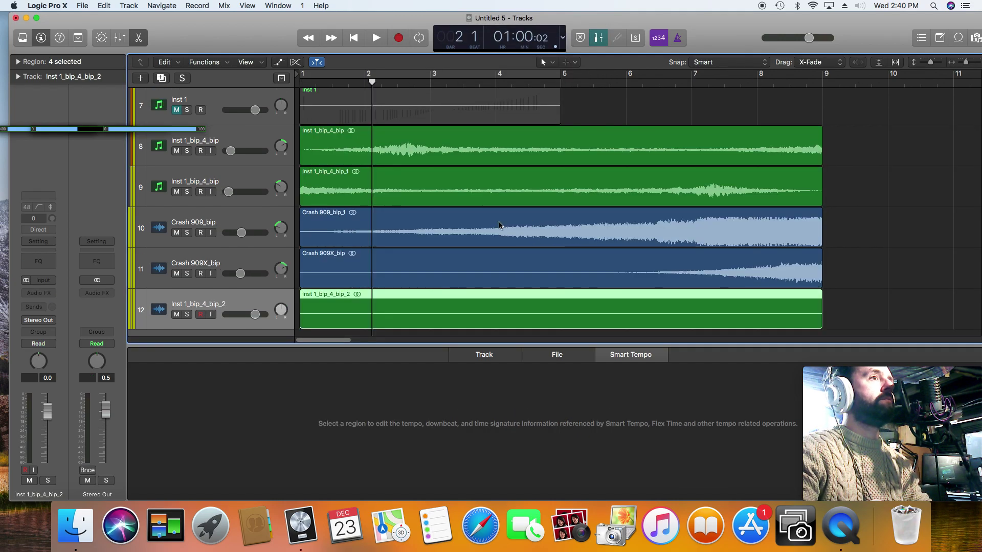
Step: Solo the bounced track 12 and audition it from bar 1
{"action": "scroll", "coordinate": [470, 242], "scroll_direction": "down", "scroll_amount": 1}
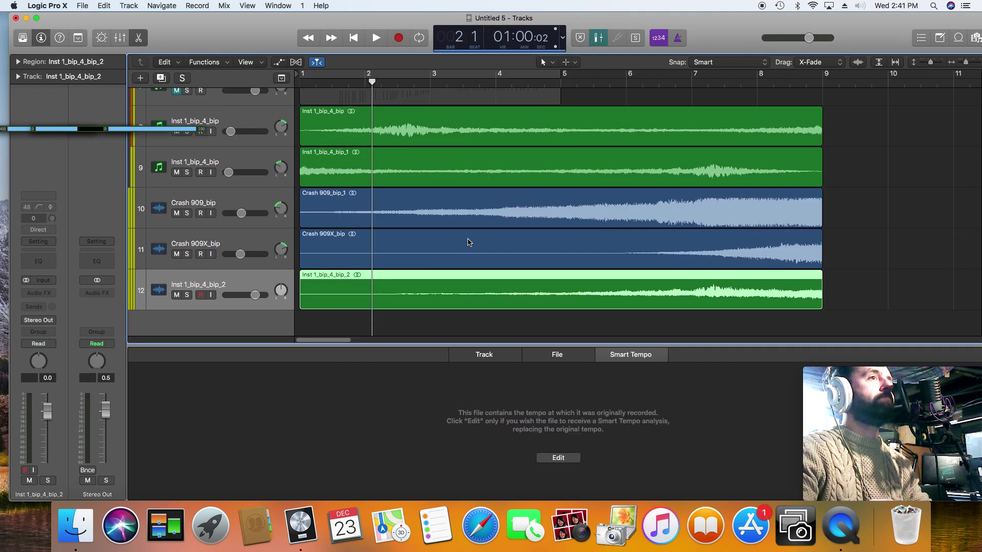
{"action": "left_click", "coordinate": [187, 295]}
{"action": "left_click", "coordinate": [358, 36]}
{"action": "key", "text": "space"}
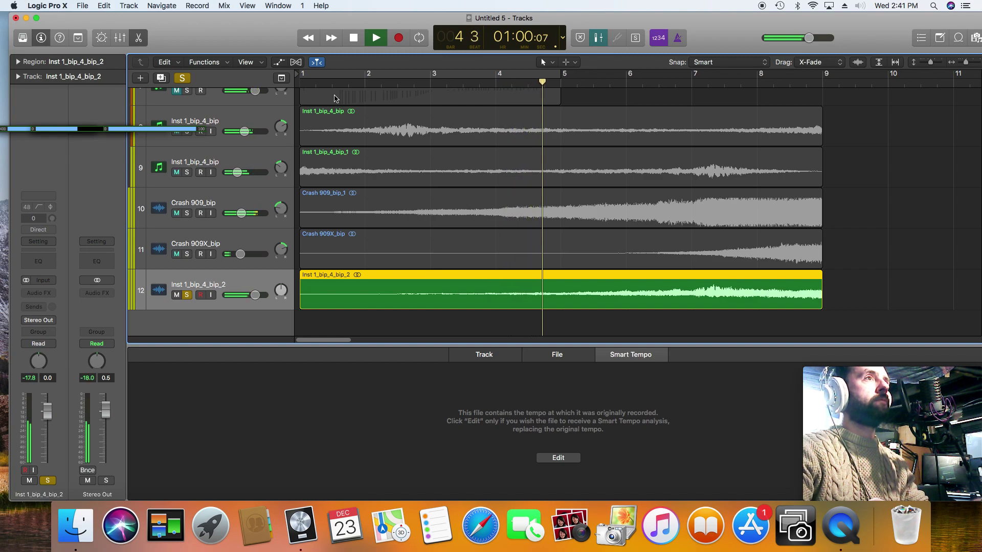
{"action": "key", "text": "space"}
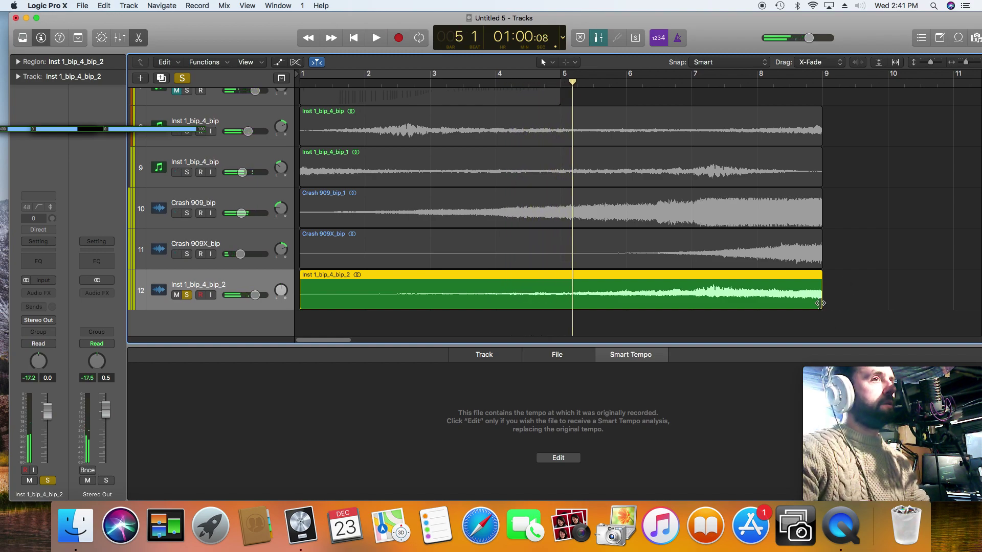
Step: Turn on Flex for track 12 in Slicing (Auto) mode, leaving the Flex view hidden
{"action": "left_click", "coordinate": [296, 62]}
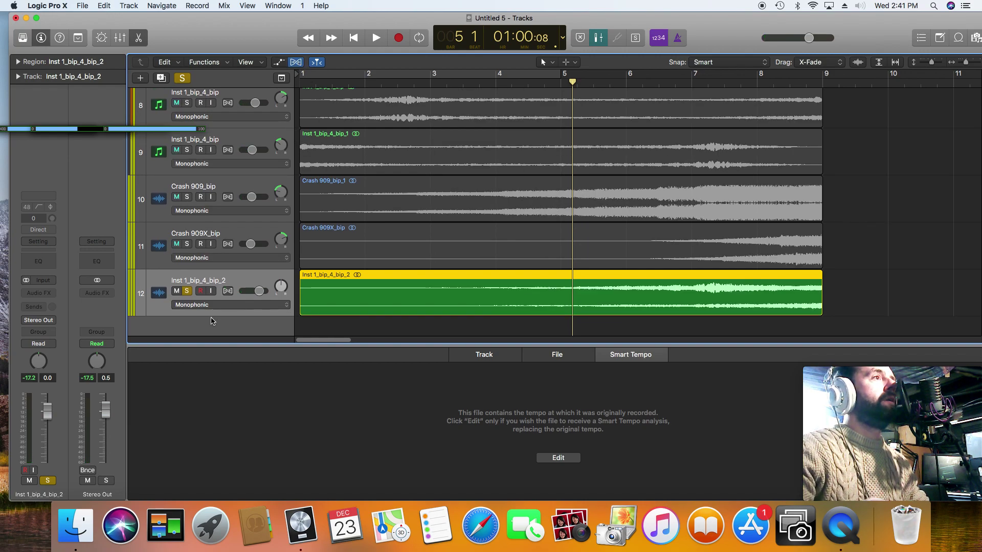
{"action": "left_click", "coordinate": [228, 291]}
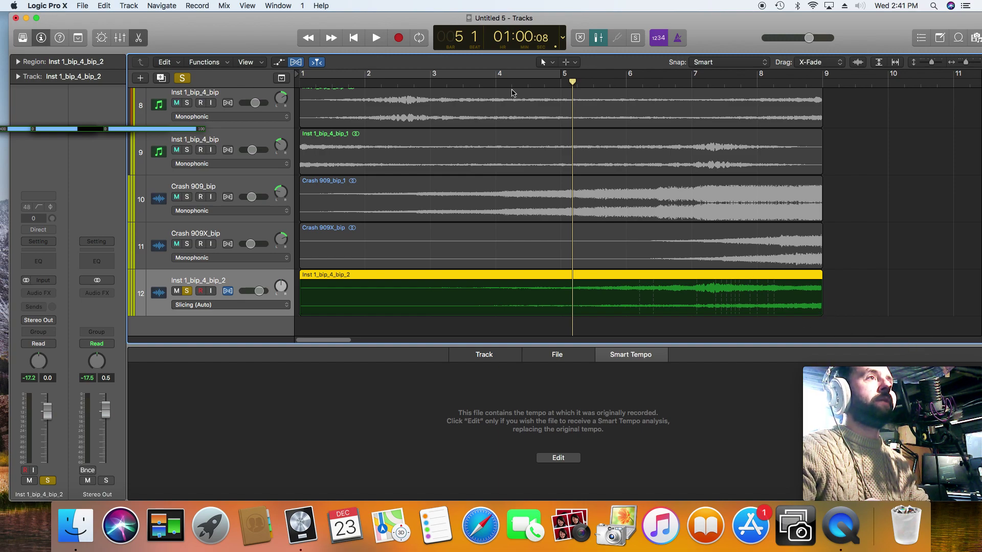
{"action": "left_click", "coordinate": [297, 62]}
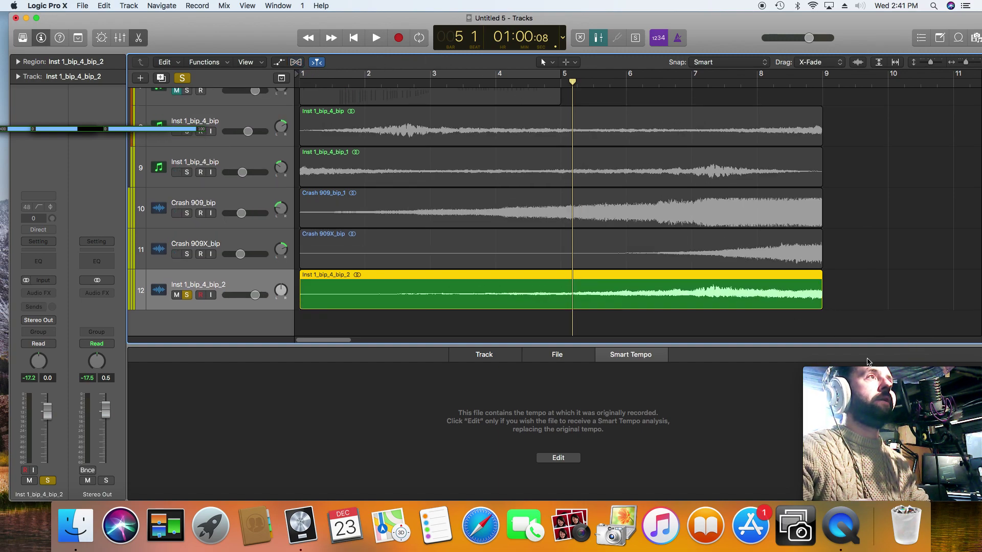
Step: Time-compress the bounced region on track 12 to end at bar 5 and audition it from bar 1
{"action": "left_click_drag", "start_coordinate": [819, 302], "coordinate": [560, 284]}
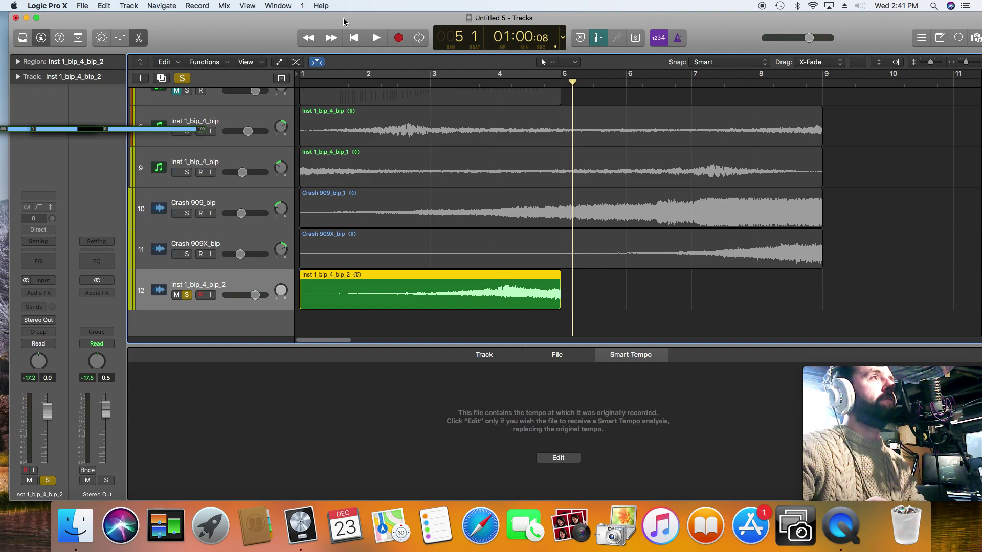
{"action": "left_click", "coordinate": [354, 41]}
{"action": "key", "text": "space"}
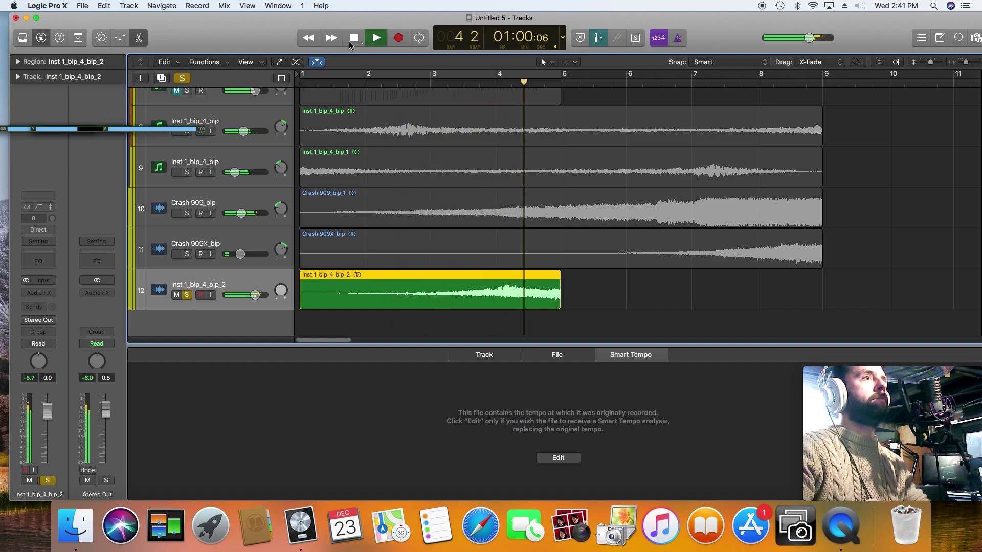
{"action": "left_click", "coordinate": [353, 38]}
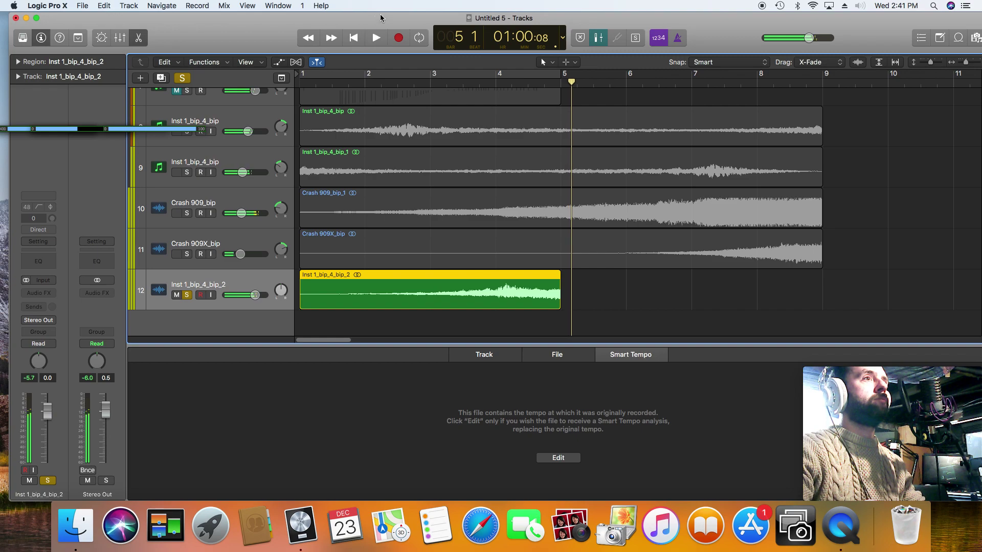
{"action": "left_click", "coordinate": [353, 38]}
{"action": "key", "text": "space"}
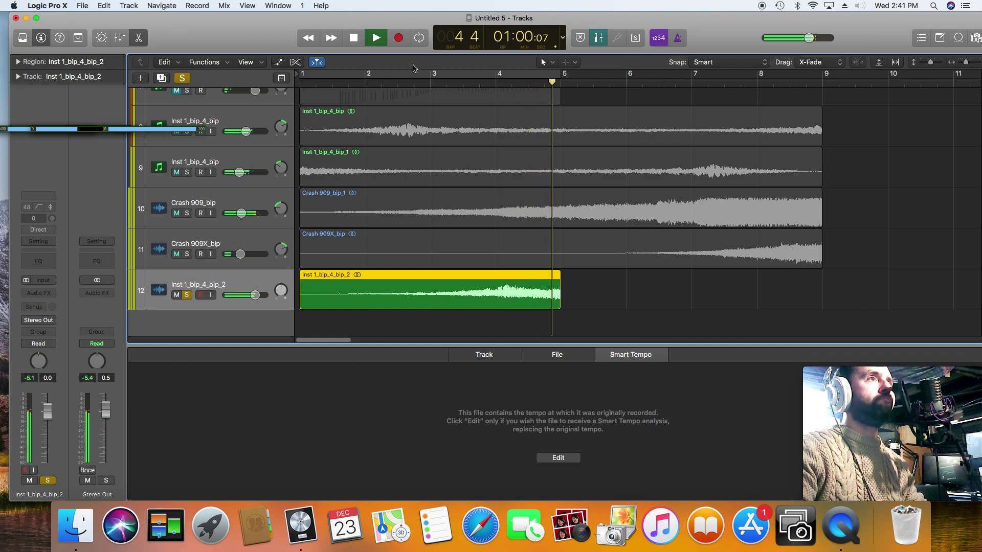
{"action": "left_click", "coordinate": [353, 40]}
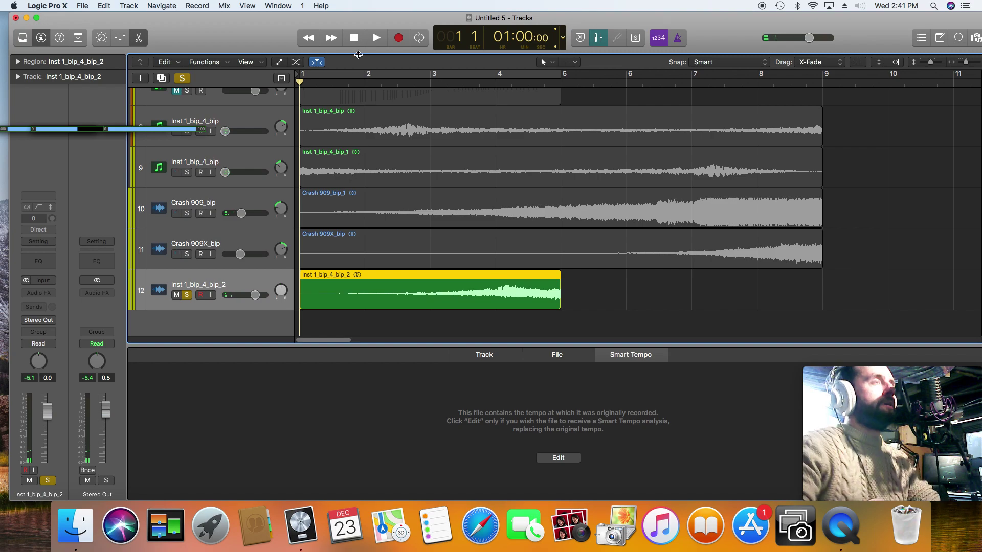
Step: Split the bounced region on track 12 at bar 2
{"action": "left_click", "coordinate": [361, 80]}
{"action": "left_click_drag", "start_coordinate": [362, 83], "coordinate": [364, 84]}
{"action": "right_click", "coordinate": [364, 300]}
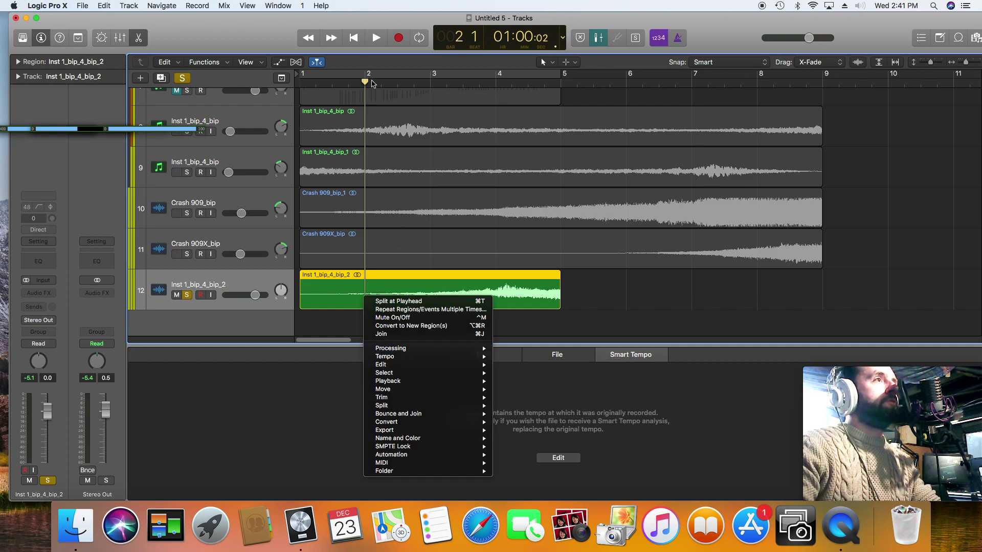
{"action": "left_click", "coordinate": [359, 291]}
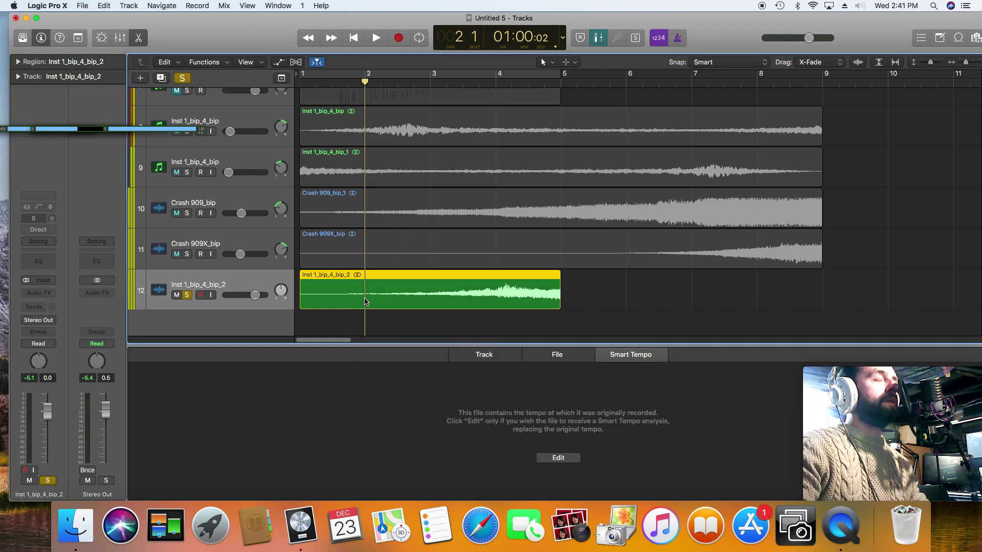
{"action": "key", "text": "t"}
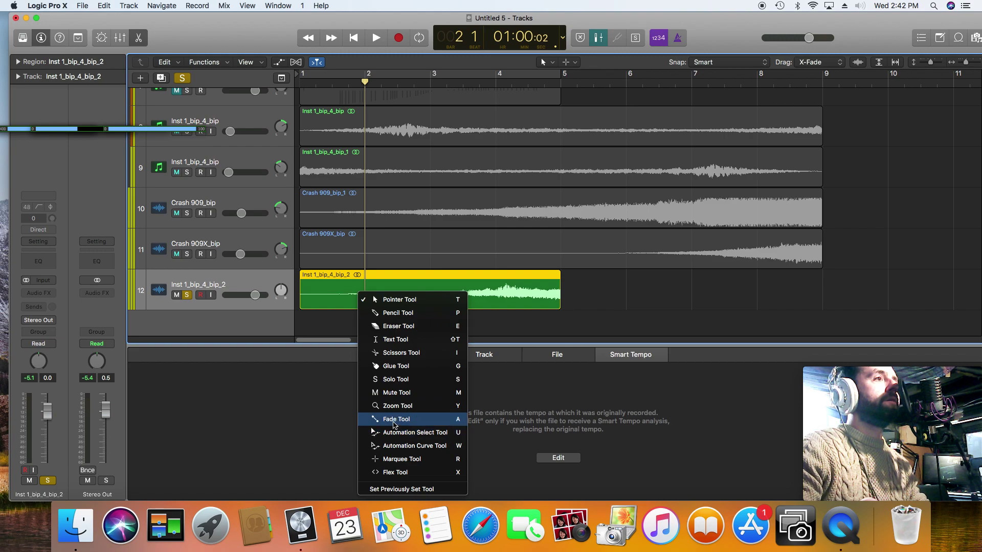
{"action": "left_click", "coordinate": [380, 282]}
{"action": "right_click", "coordinate": [369, 279]}
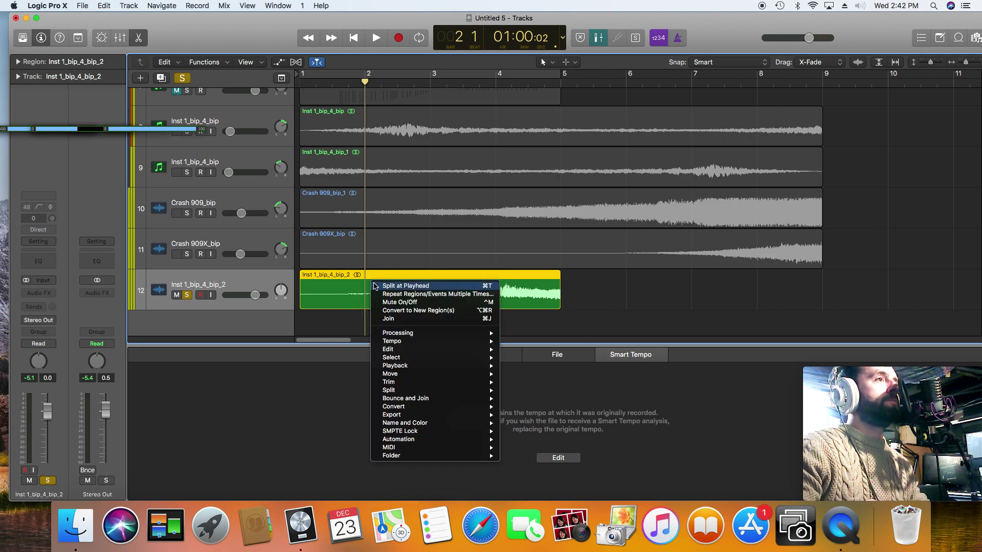
{"action": "left_click", "coordinate": [378, 286]}
Step: Split the rest of the track 12 region at bars 3 and 4, leaving four one-bar slices
{"action": "key", "text": "period"}
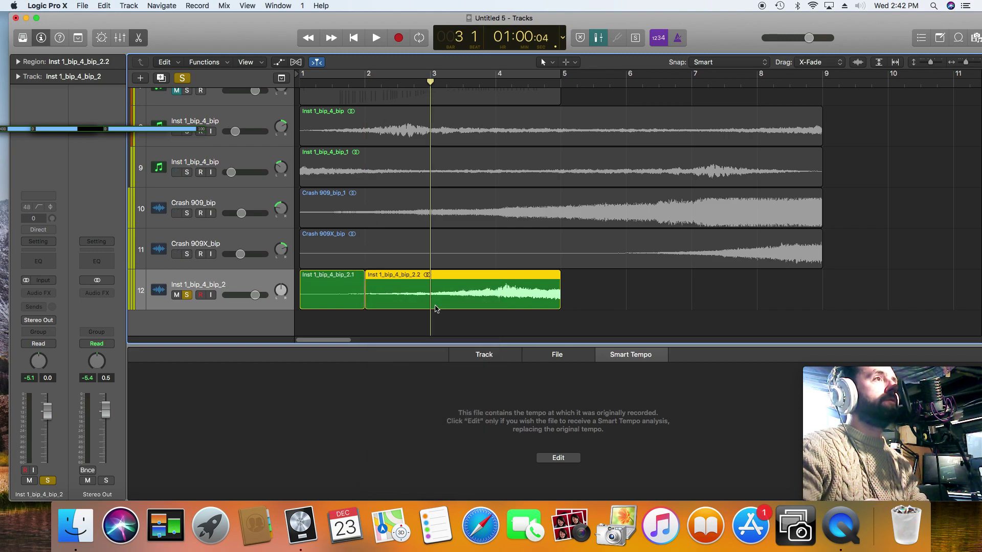
{"action": "right_click", "coordinate": [434, 303]}
{"action": "left_click", "coordinate": [450, 309]}
{"action": "key", "text": "period"}
{"action": "right_click", "coordinate": [494, 296]}
{"action": "left_click", "coordinate": [509, 299]}
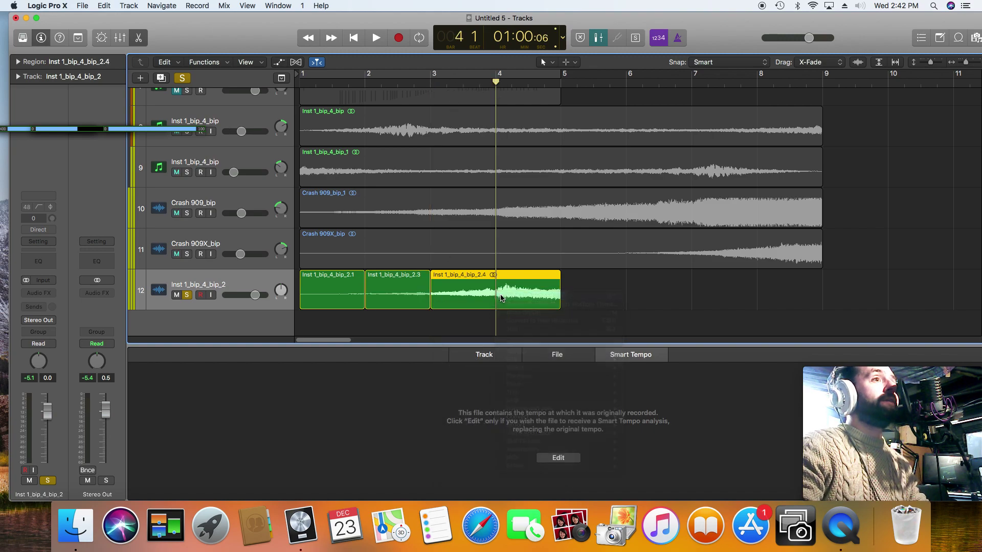
Step: Select all four slices on track 12 and draw fade-outs about one beat long at their ends with the Fade tool
{"action": "key", "text": "t"}
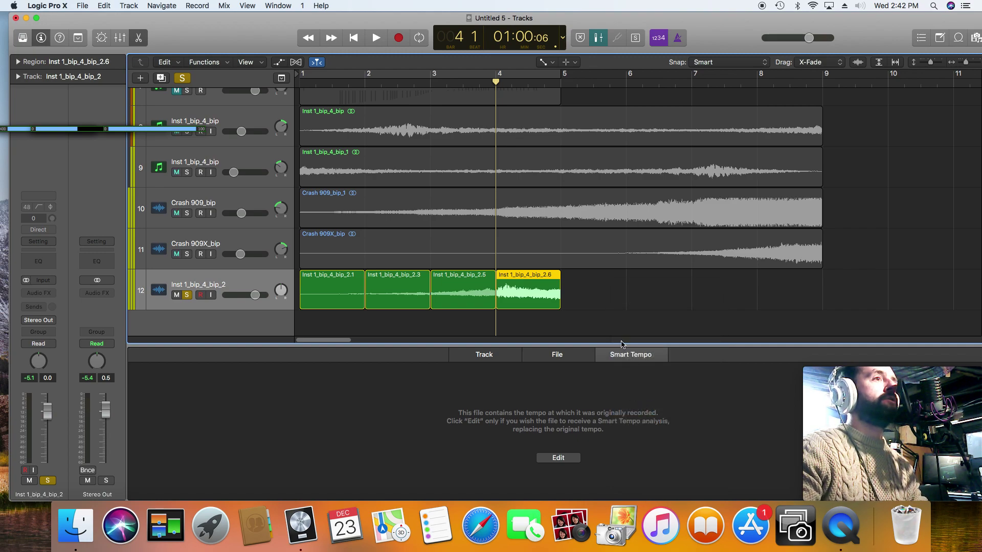
{"action": "key", "text": "t"}
{"action": "left_click", "coordinate": [605, 300]}
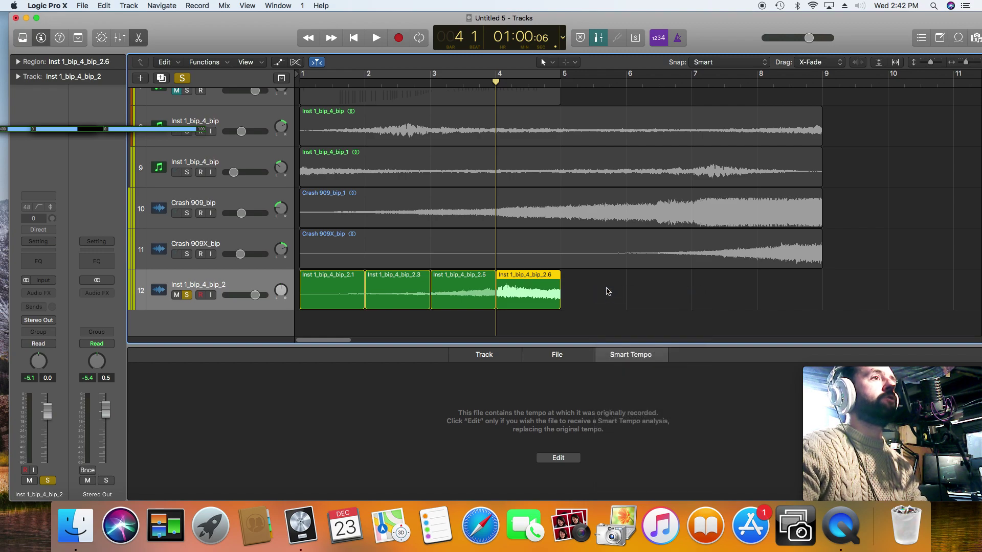
{"action": "left_click_drag", "start_coordinate": [607, 287], "coordinate": [313, 309]}
{"action": "key", "text": "t"}
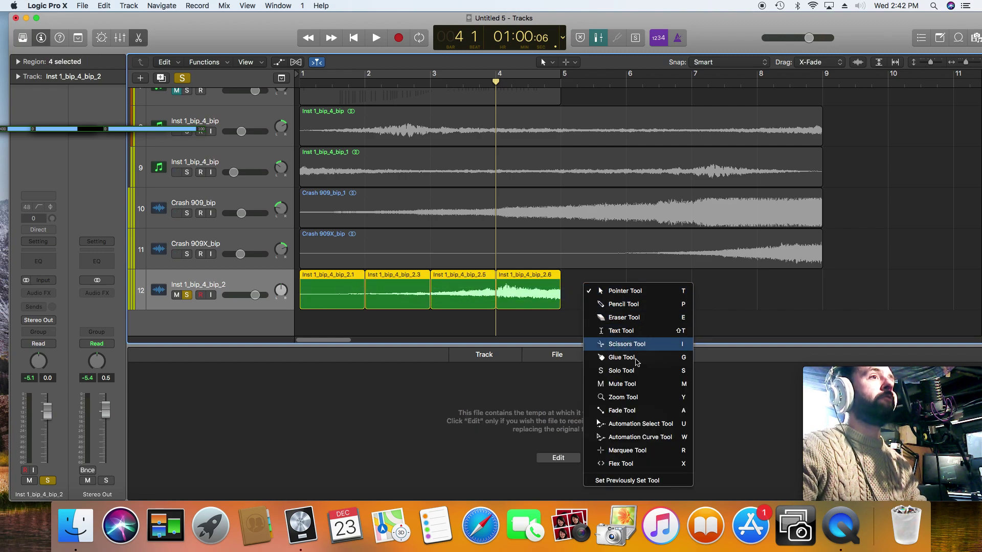
{"action": "key", "text": "Escape"}
{"action": "key", "text": "t"}
{"action": "key", "text": "a"}
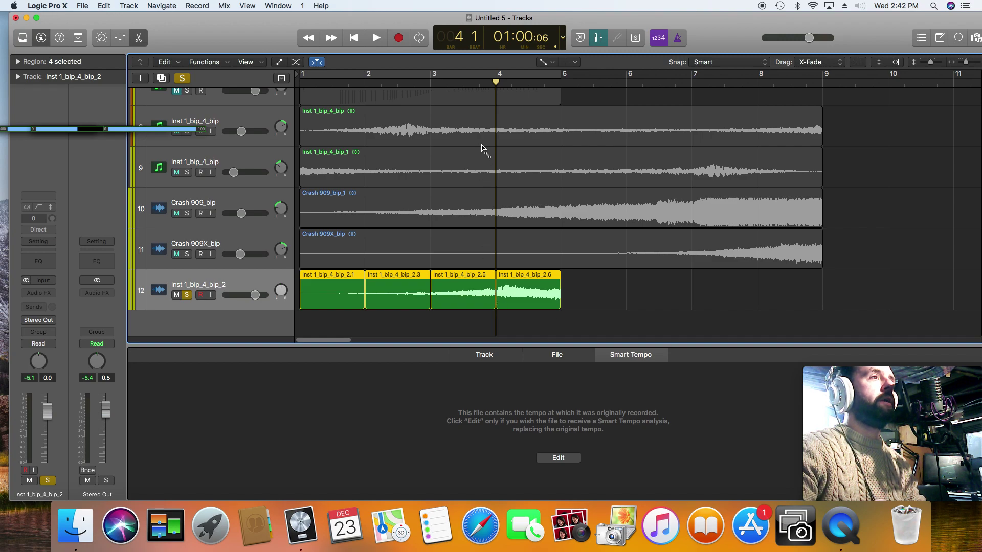
{"action": "left_click", "coordinate": [480, 83]}
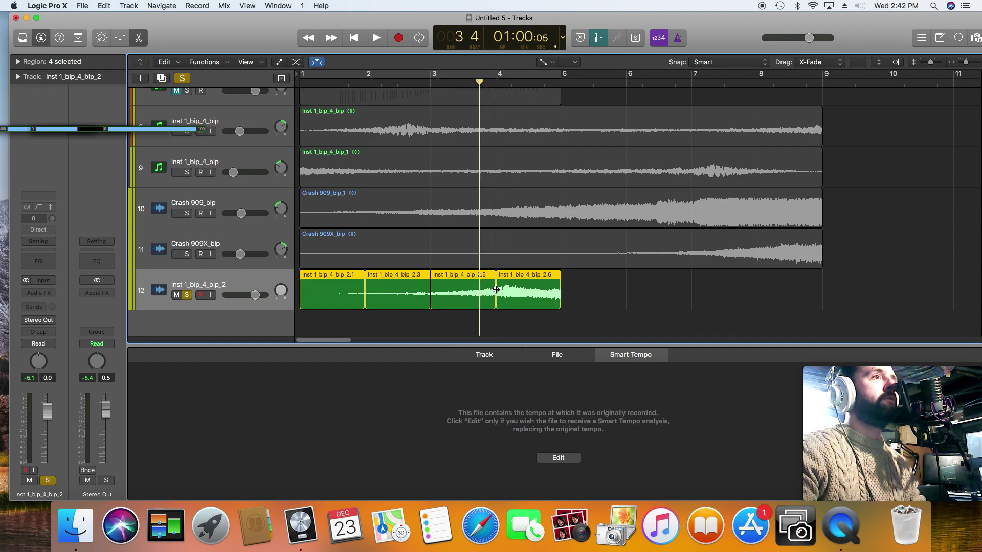
{"action": "left_click_drag", "start_coordinate": [494, 287], "coordinate": [479, 291]}
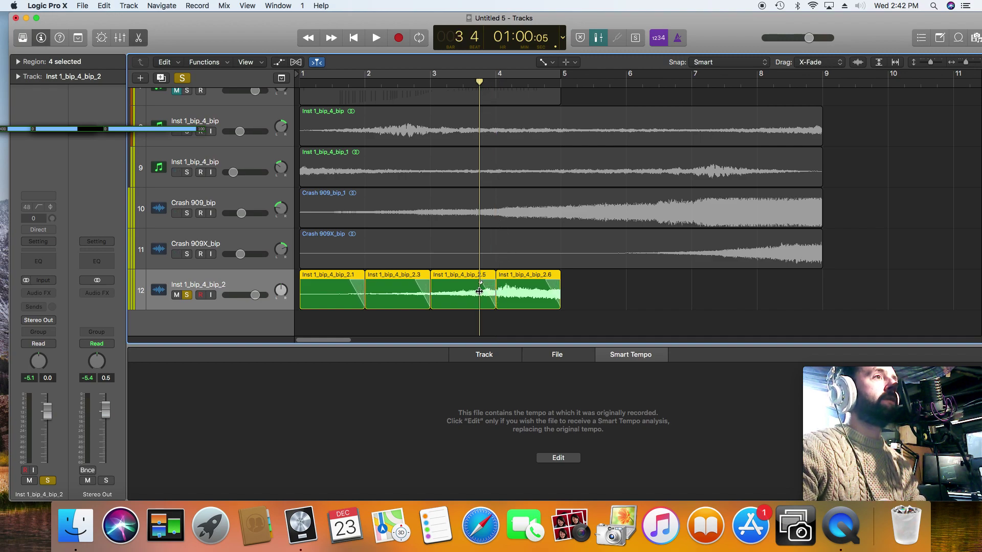
Step: Change the fade-outs on the four slices to the Slow Down type and audition track 12 from bar 1
{"action": "right_click", "coordinate": [493, 286]}
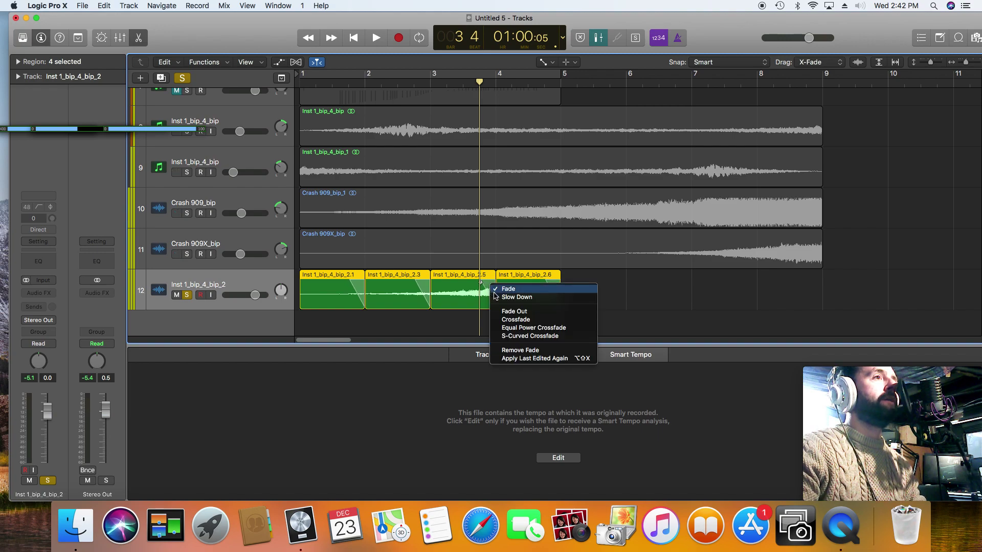
{"action": "left_click", "coordinate": [506, 297]}
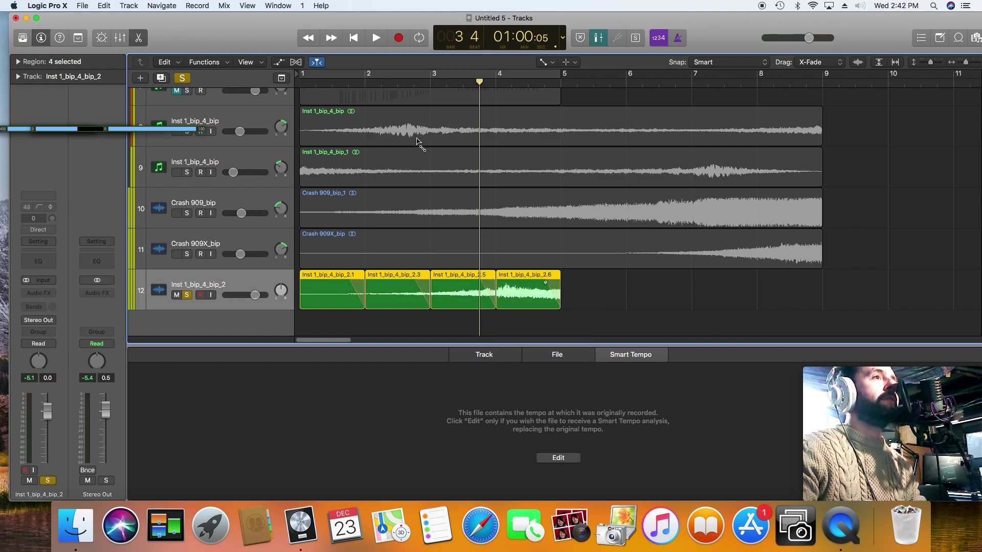
{"action": "left_click", "coordinate": [359, 39]}
{"action": "key", "text": "space"}
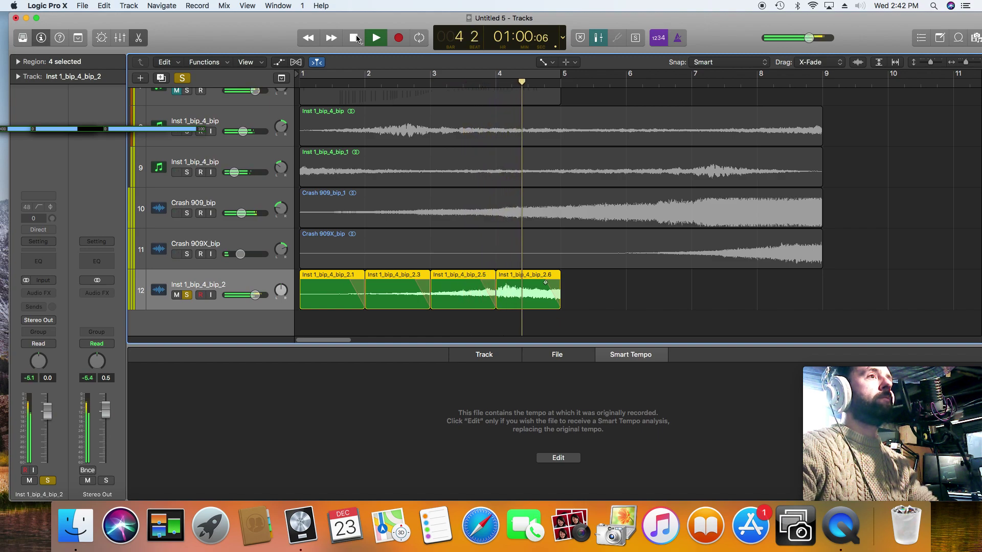
{"action": "left_click", "coordinate": [355, 38]}
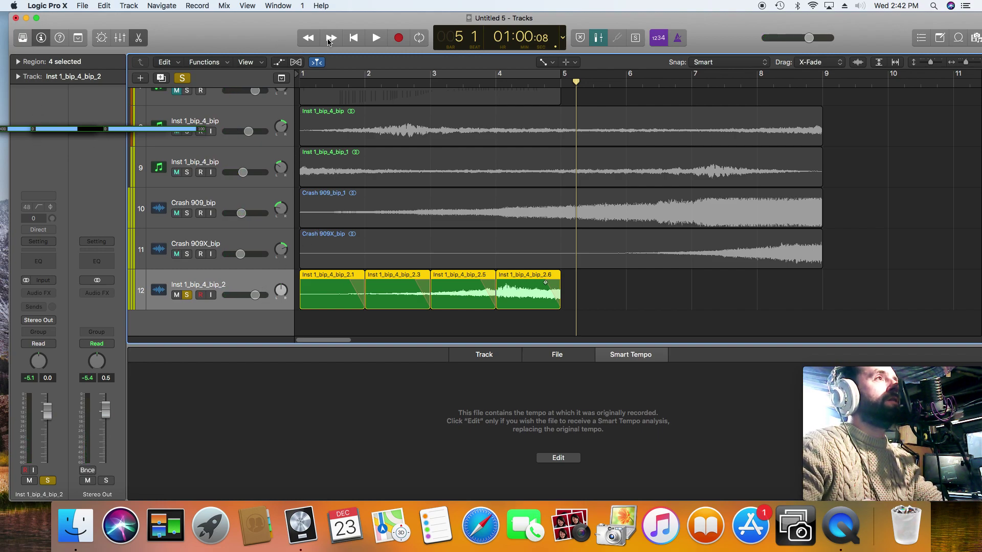
{"action": "left_click", "coordinate": [357, 40]}
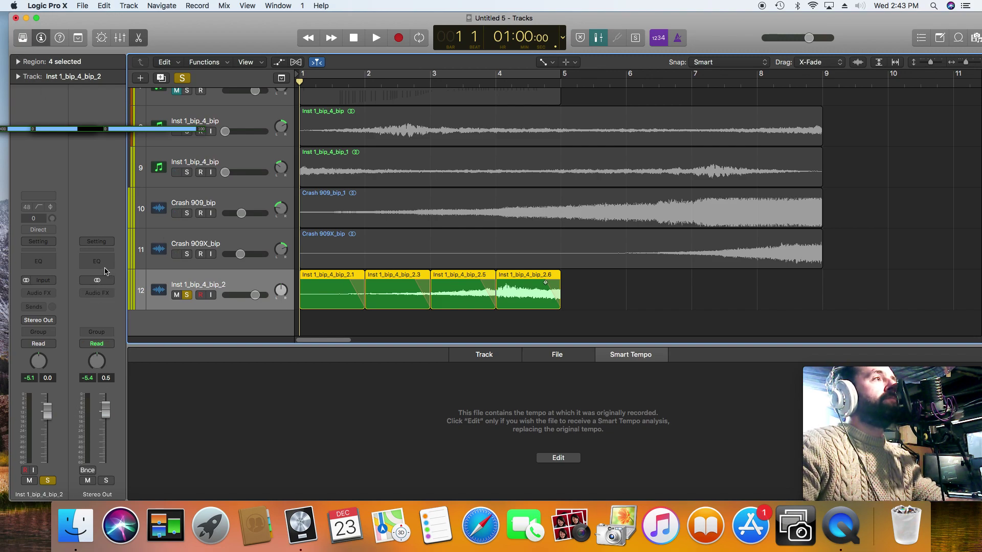
Step: Insert the iZotope Ozone 9 plug-in on the Stereo Out channel
{"action": "left_click", "coordinate": [103, 300]}
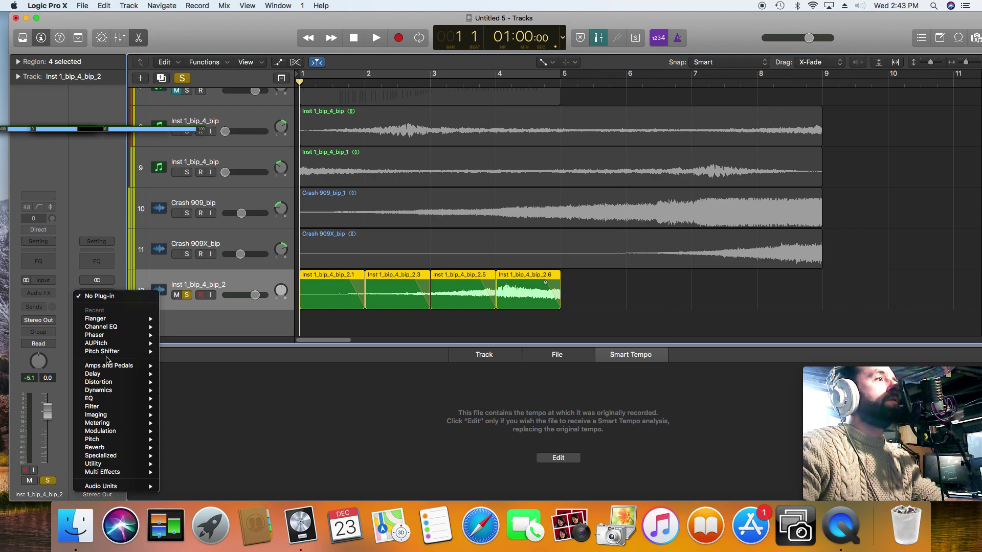
{"action": "mouse_move", "coordinate": [133, 489]}
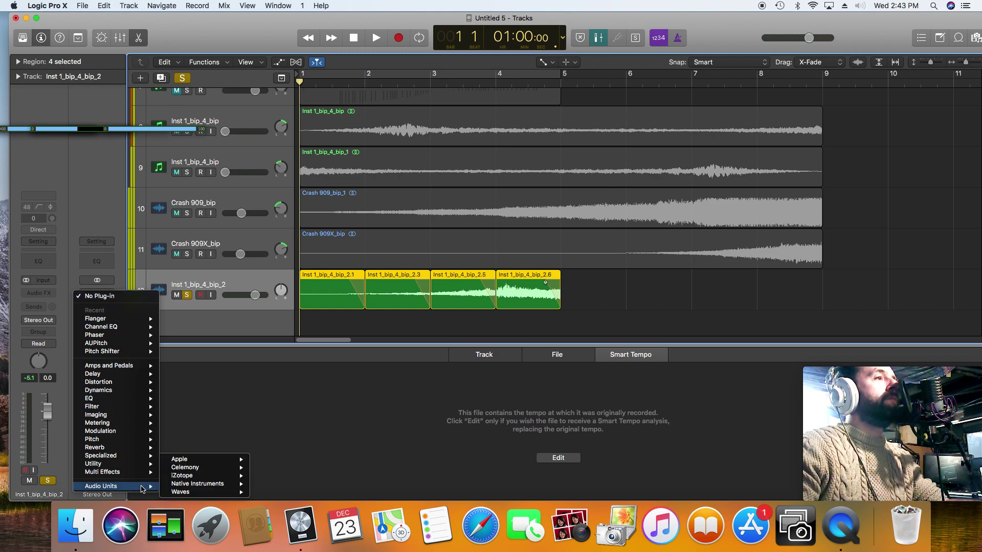
{"action": "mouse_move", "coordinate": [208, 494]}
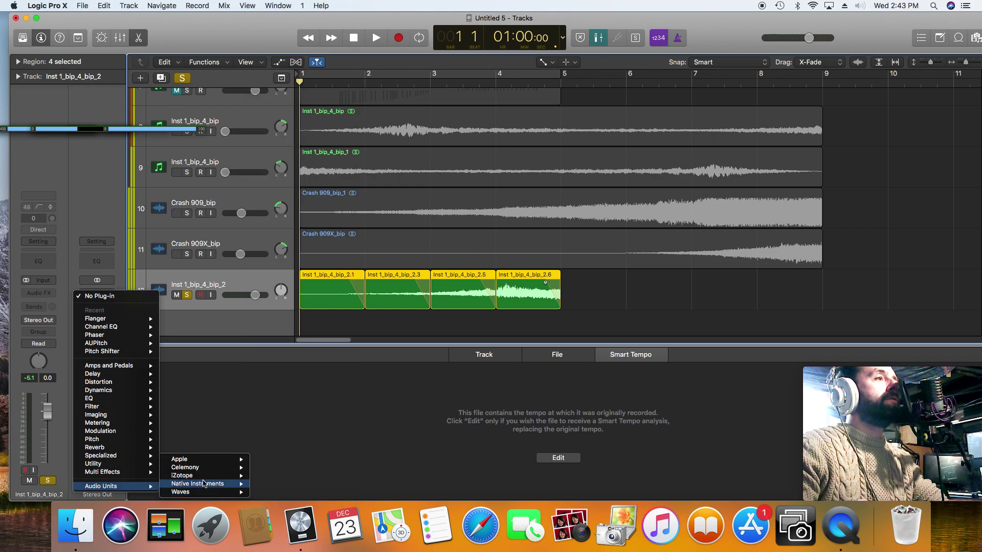
{"action": "mouse_move", "coordinate": [210, 476]}
{"action": "mouse_move", "coordinate": [266, 469]}
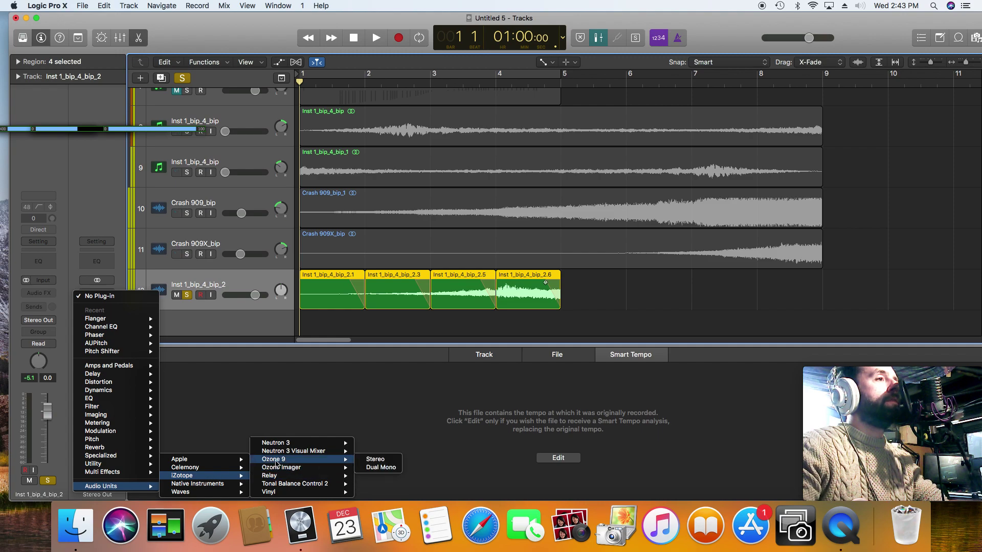
{"action": "mouse_move", "coordinate": [322, 446]}
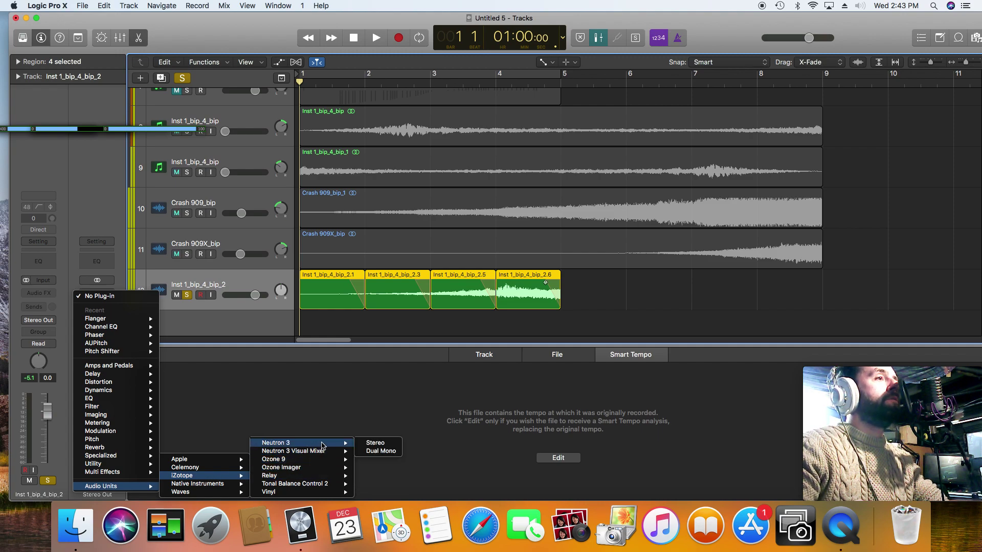
{"action": "mouse_move", "coordinate": [317, 464]}
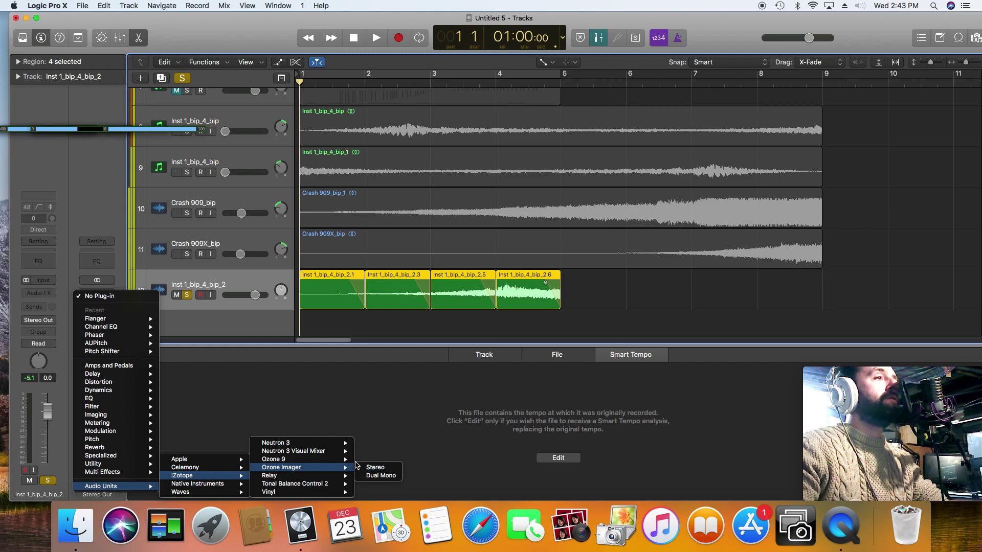
{"action": "left_click", "coordinate": [363, 460]}
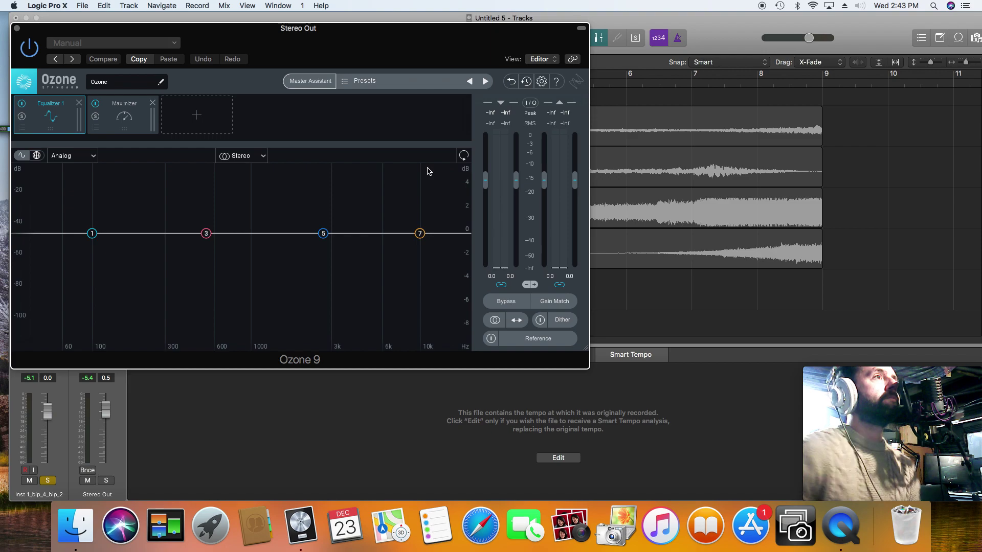
Step: Start Ozone's Master Assistant with Modern modules, Manual loudness at High intensity and Streaming as destination, and play the project for its analysis
{"action": "left_click", "coordinate": [327, 82]}
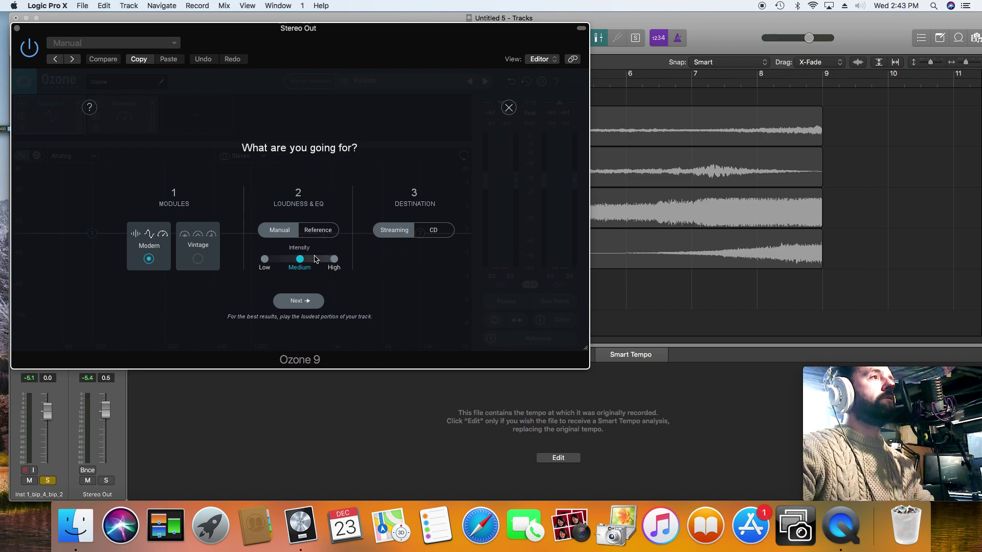
{"action": "left_click", "coordinate": [334, 260]}
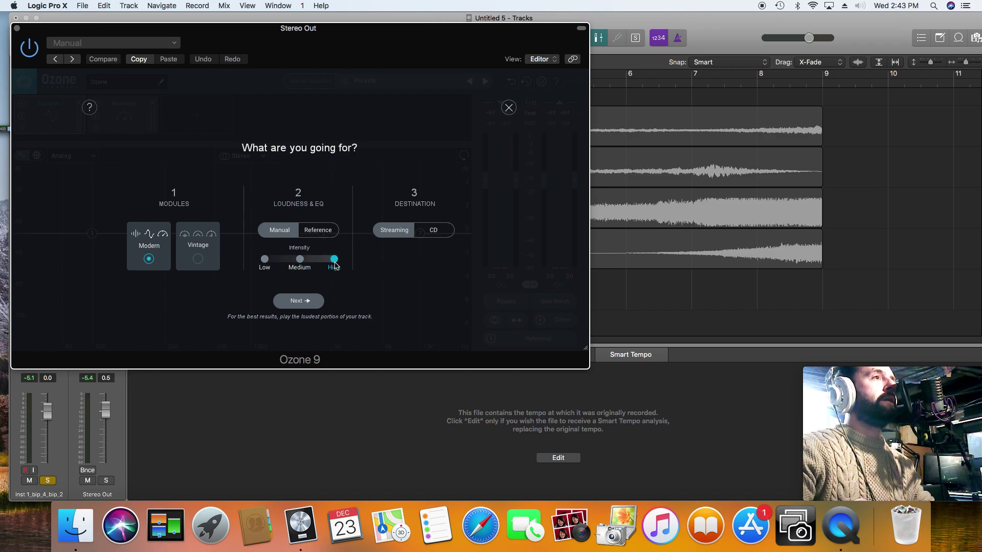
{"action": "left_click", "coordinate": [314, 301]}
{"action": "left_click_drag", "start_coordinate": [338, 35], "coordinate": [328, 192]}
{"action": "key", "text": "space"}
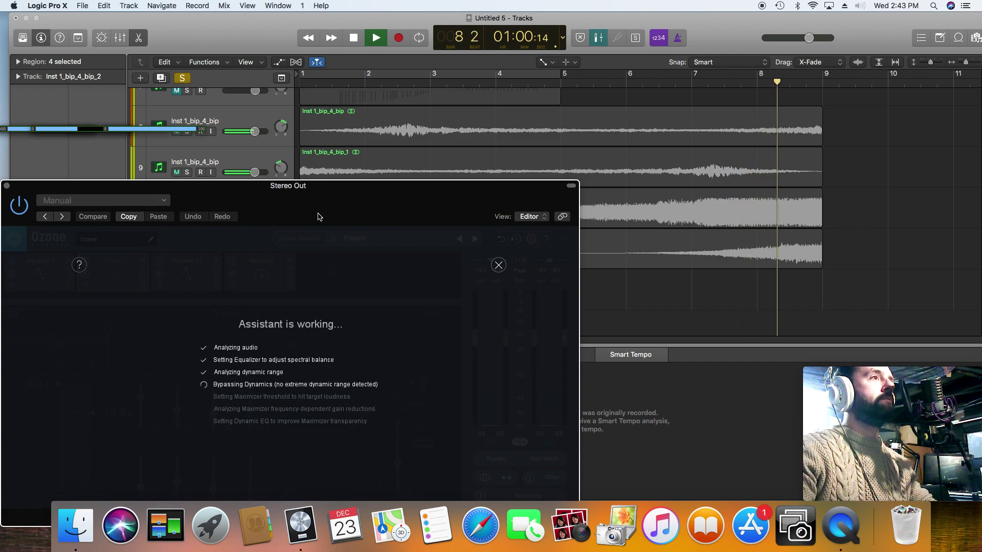
Step: Replay the texture from bar 1 until the Master Assistant completes its analysis, and accept the suggested mastering chain
{"action": "left_click_drag", "start_coordinate": [317, 217], "coordinate": [384, 328]}
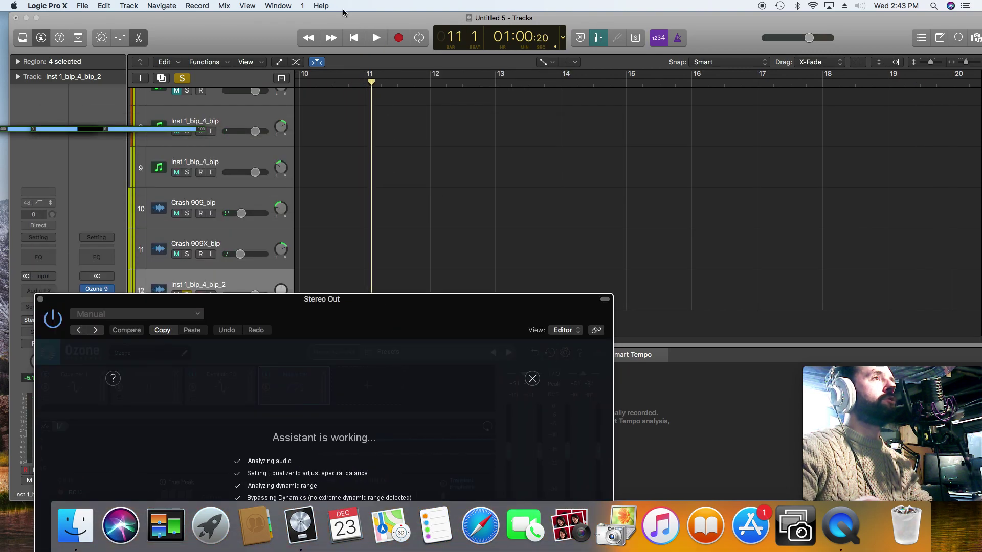
{"action": "left_click", "coordinate": [353, 38]}
{"action": "left_click", "coordinate": [376, 37]}
{"action": "left_click_drag", "start_coordinate": [362, 301], "coordinate": [368, 114]}
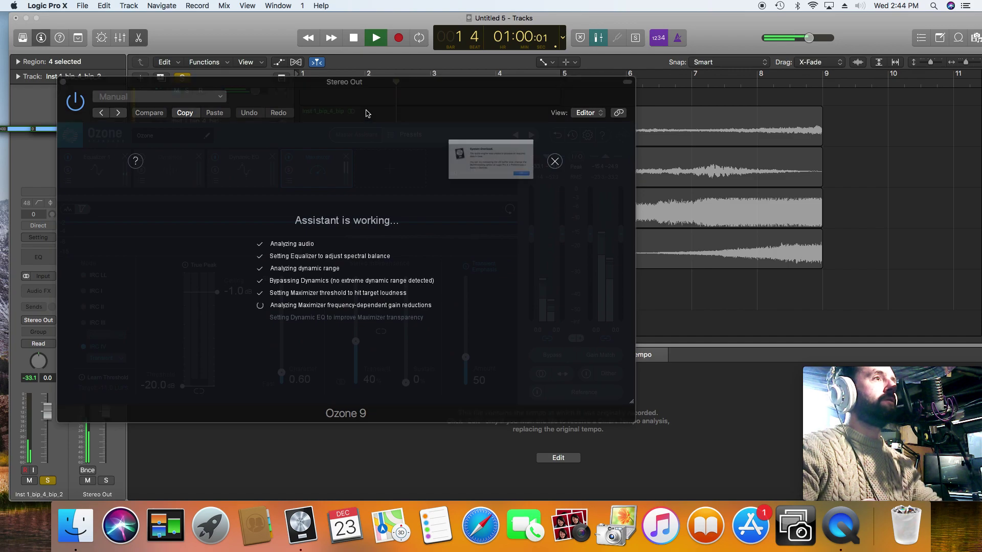
{"action": "left_click", "coordinate": [564, 195]}
{"action": "left_click_drag", "start_coordinate": [420, 82], "coordinate": [280, 435]}
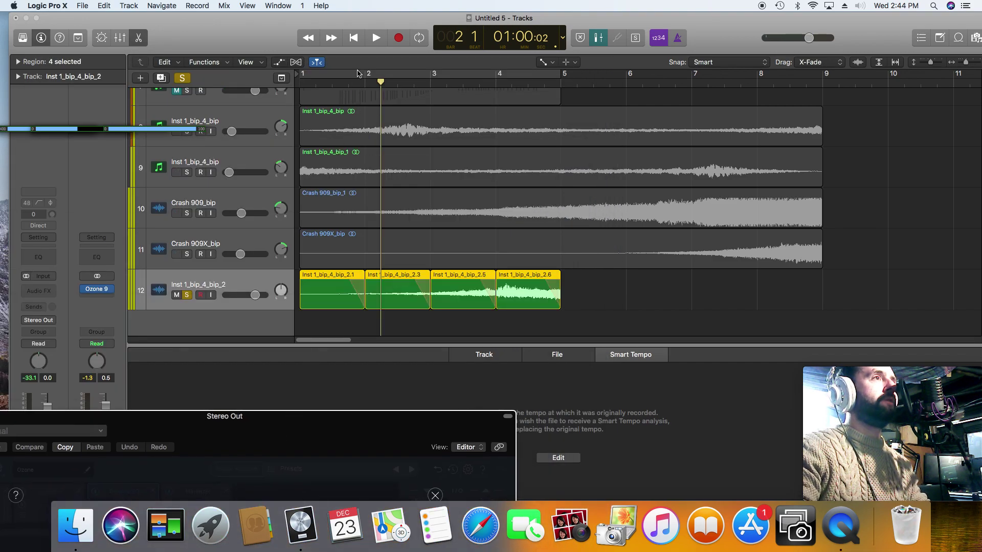
{"action": "left_click", "coordinate": [353, 38]}
{"action": "left_click", "coordinate": [376, 37]}
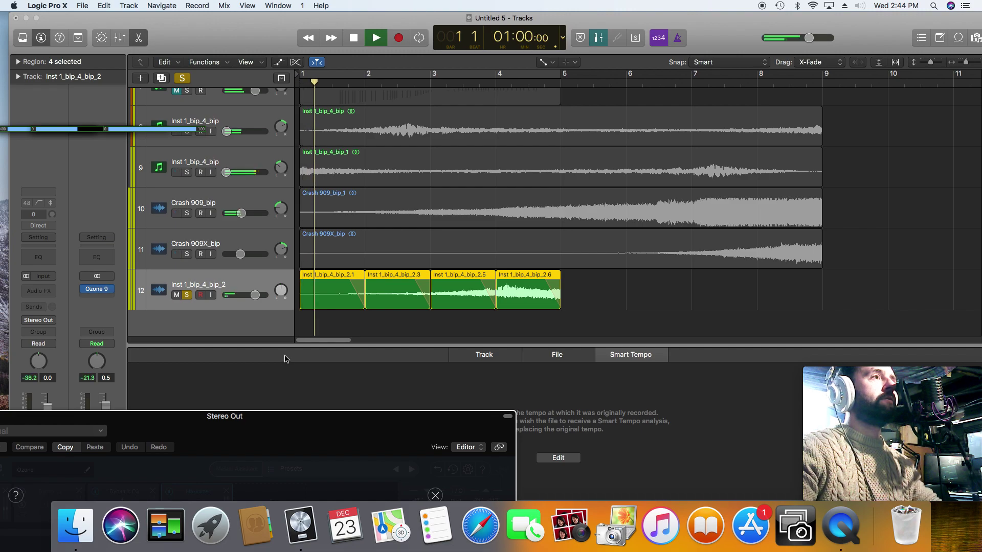
{"action": "left_click_drag", "start_coordinate": [291, 418], "coordinate": [327, 100]}
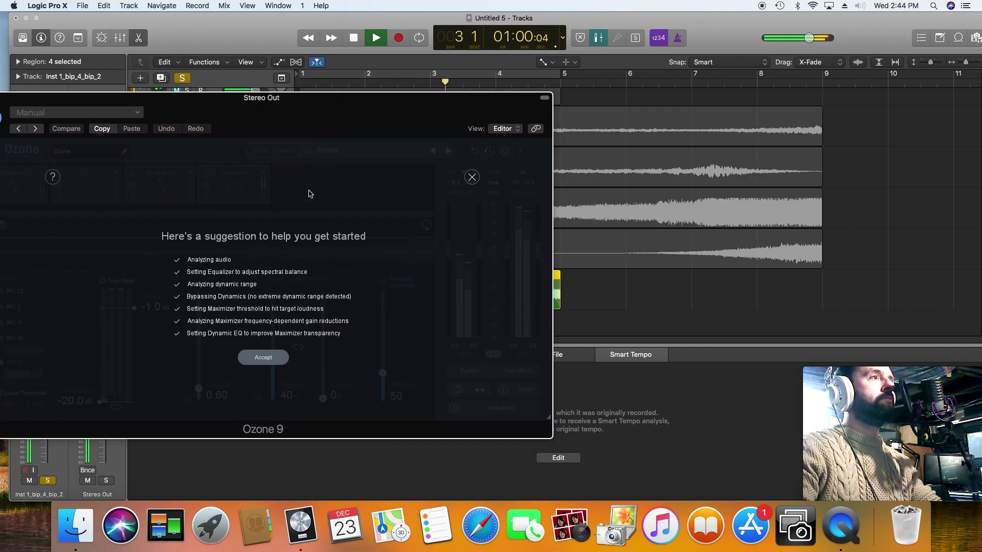
{"action": "left_click", "coordinate": [263, 358]}
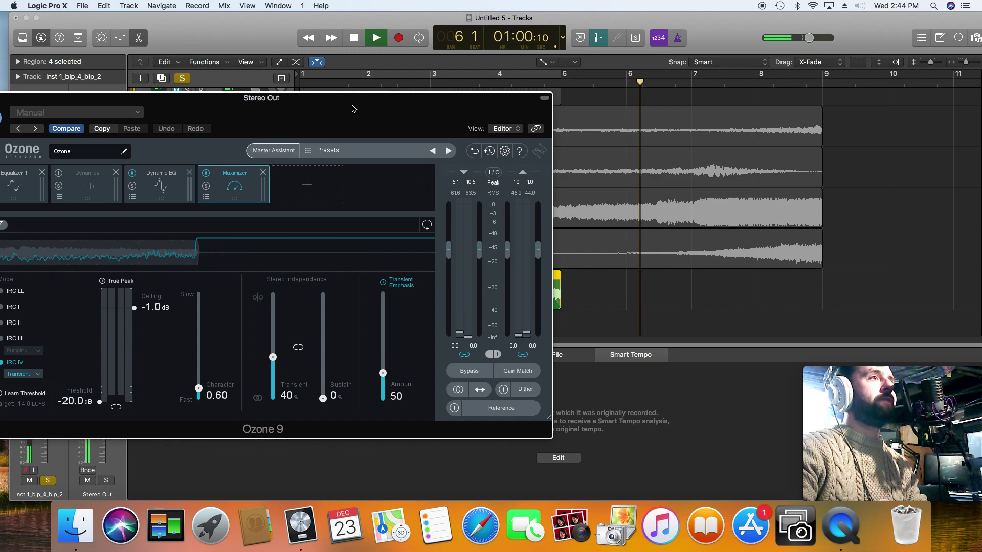
Step: Stop playback, move the Ozone window clear of the tracks and return the playhead to bar 1
{"action": "key", "text": "space"}
{"action": "left_click_drag", "start_coordinate": [352, 108], "coordinate": [331, 417]}
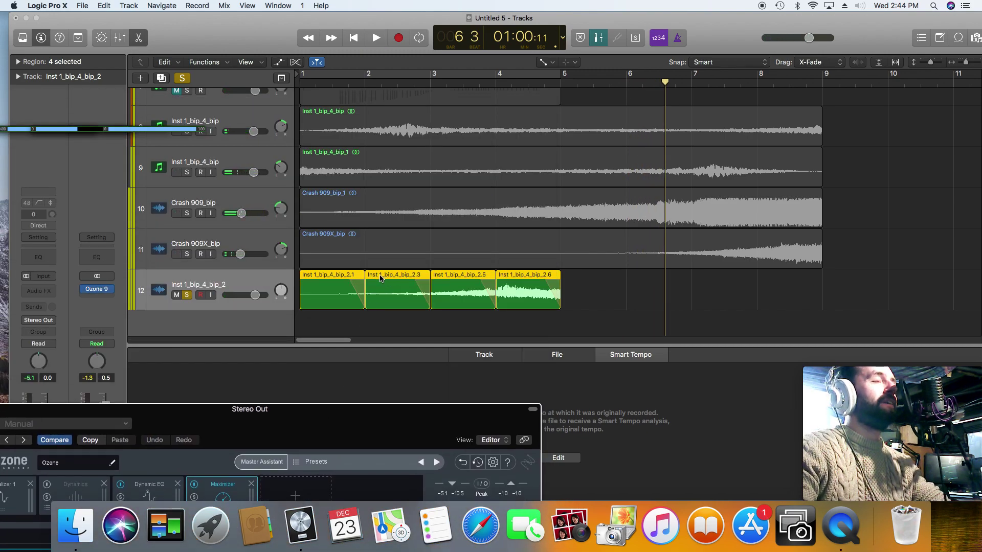
{"action": "left_click", "coordinate": [354, 40]}
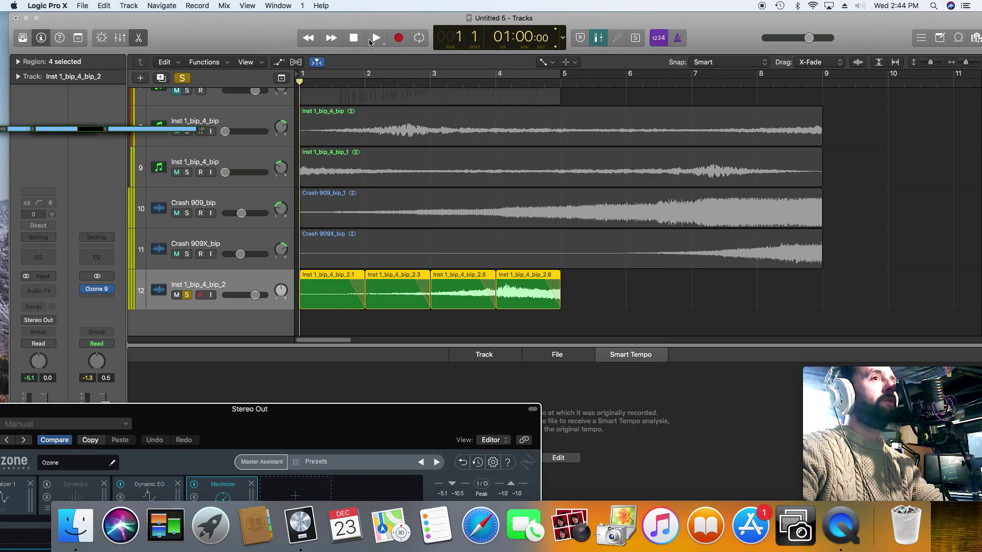